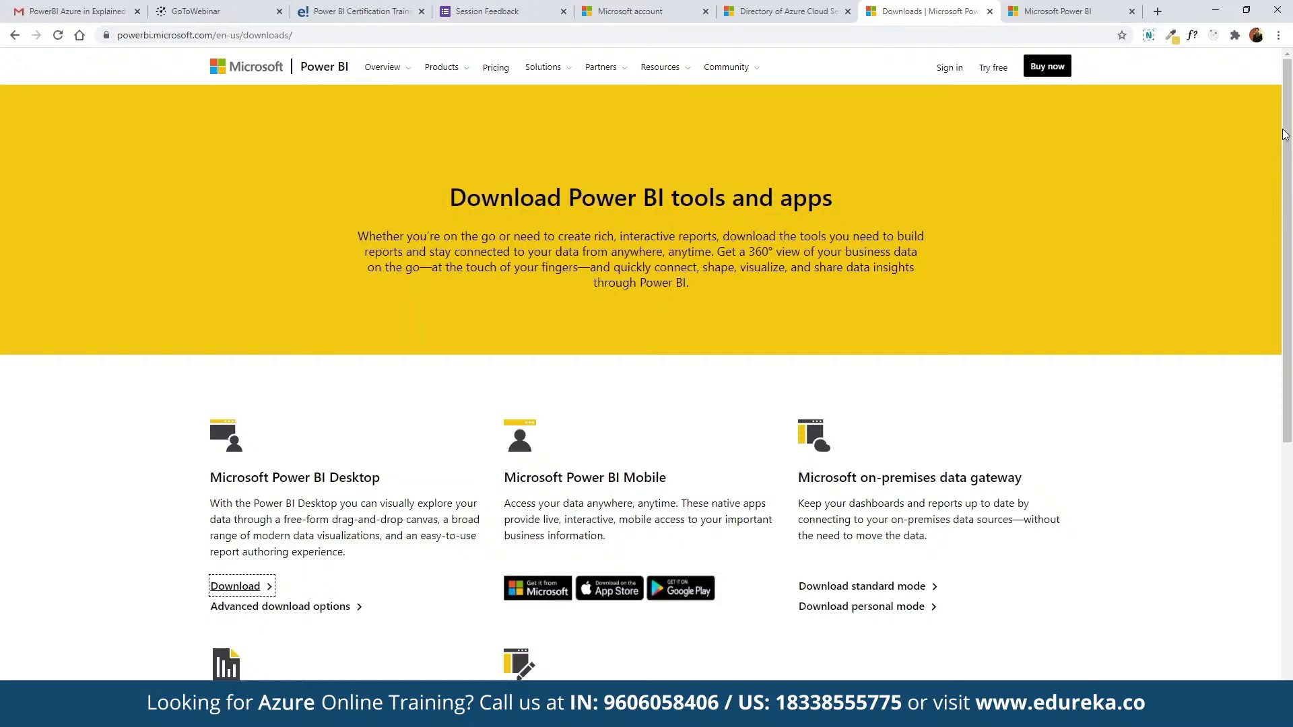
Step: Launch Power BI Desktop and dismiss its welcome screen to reach a blank report
{"action": "left_click", "coordinate": [15, 714]}
{"action": "left_click", "coordinate": [41, 690]}
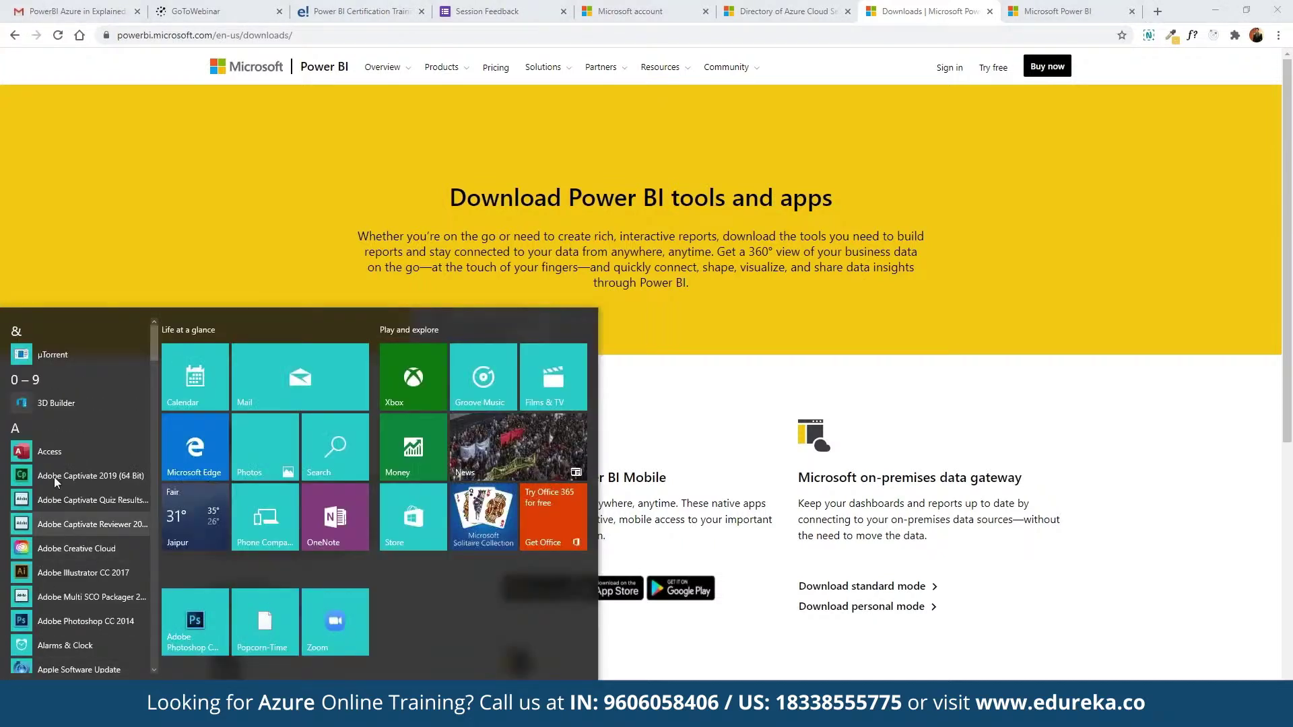
{"action": "left_click", "coordinate": [54, 420]}
{"action": "left_click", "coordinate": [99, 514]}
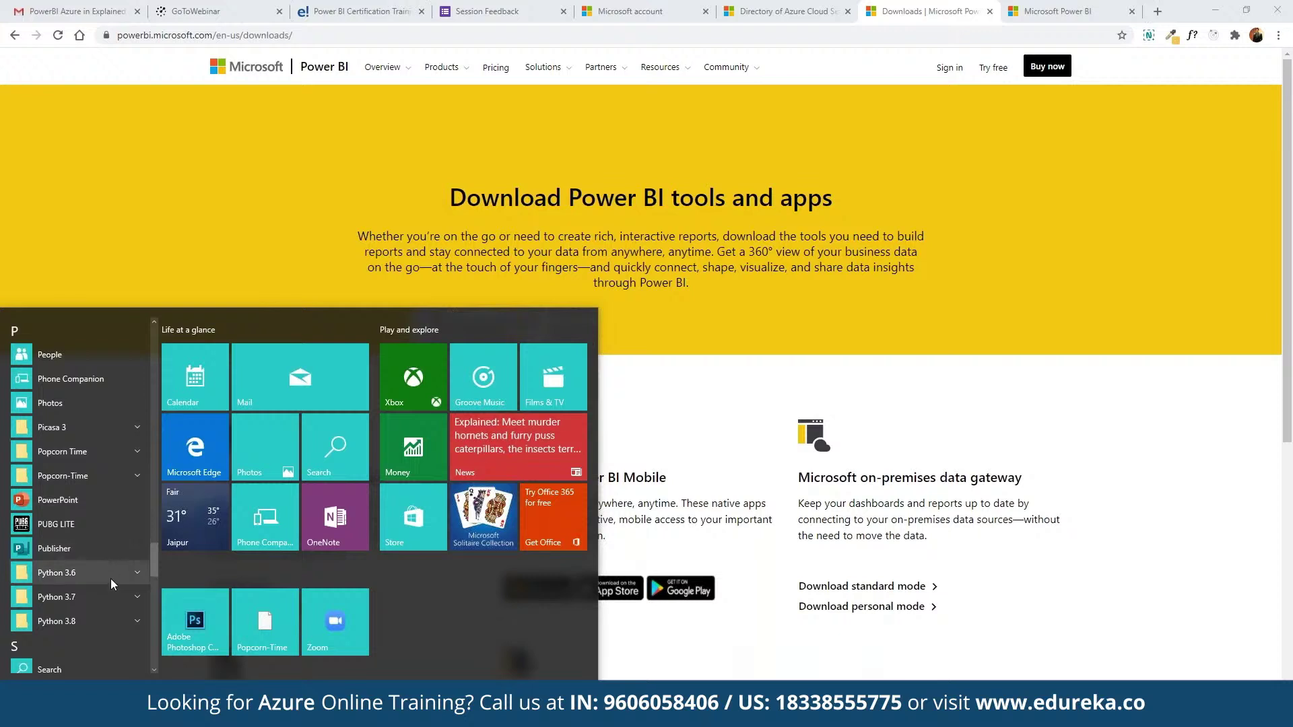
{"action": "left_click", "coordinate": [1101, 170]}
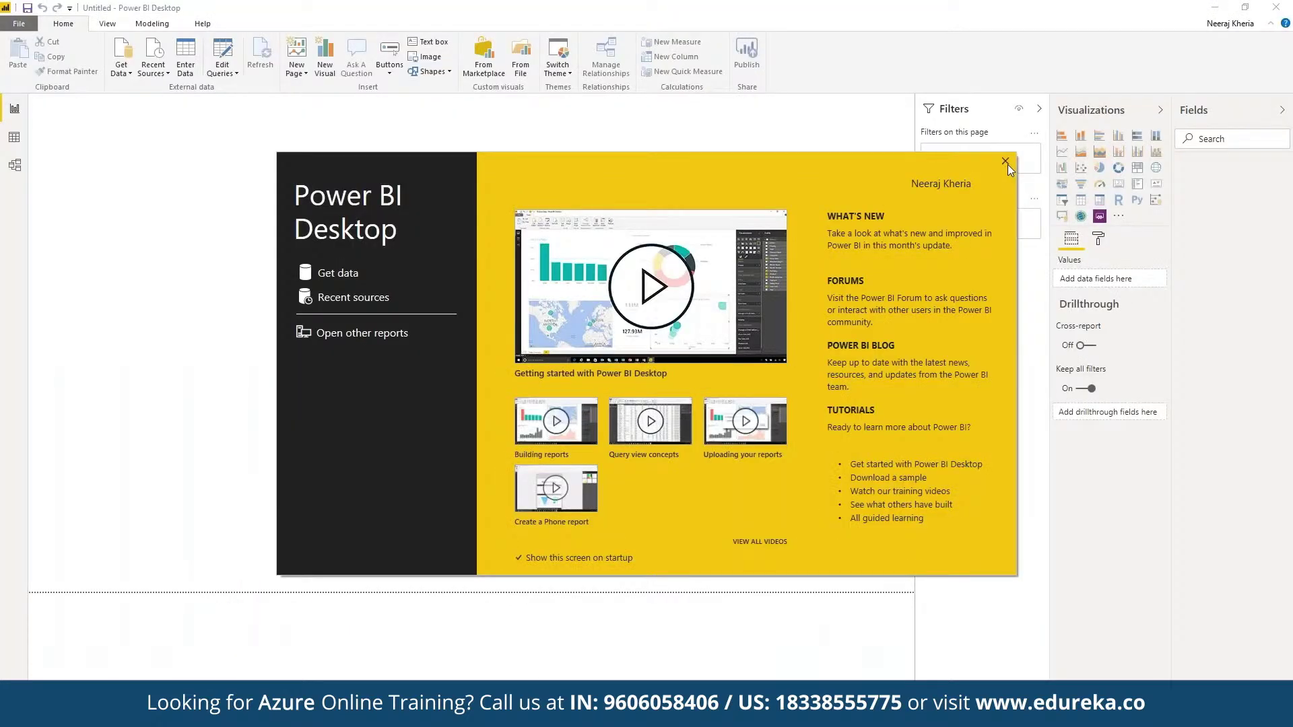
{"action": "left_click", "coordinate": [1005, 162]}
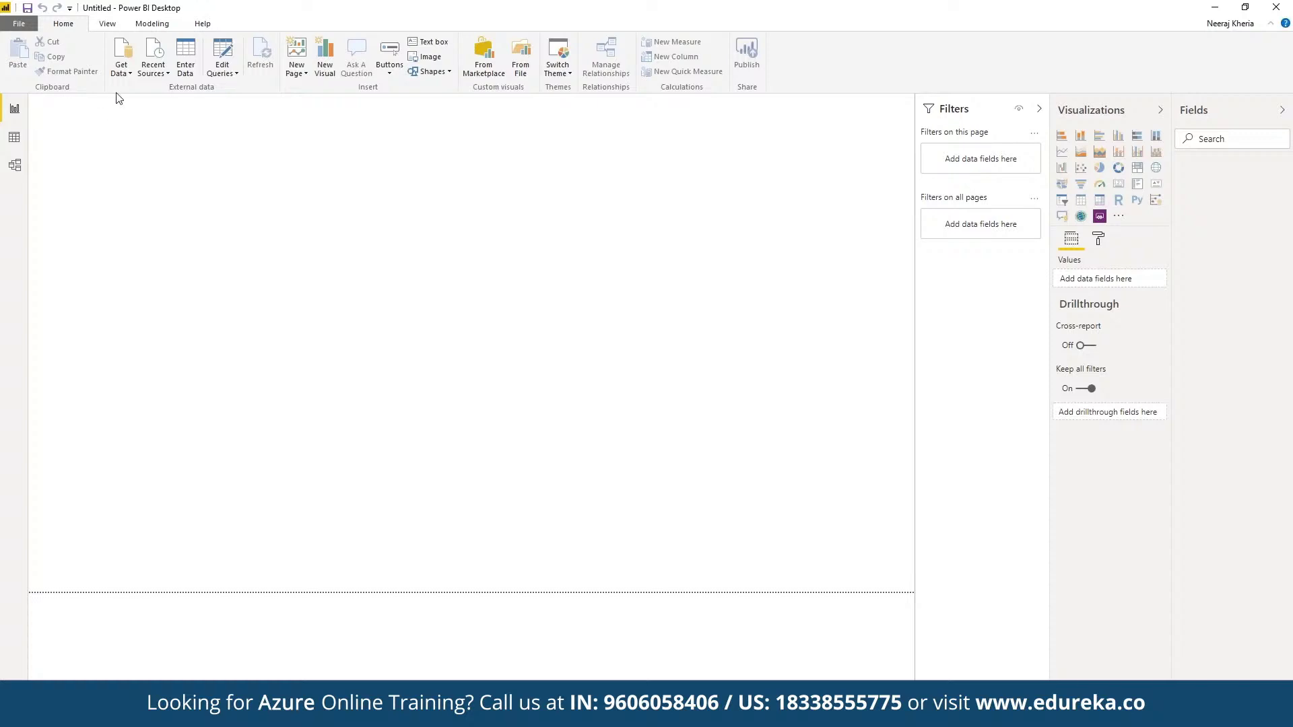
Step: Open the full Get Data connector list and review the File, Database, Power Platform, Azure, Online Services and Other sources
{"action": "left_click", "coordinate": [130, 73]}
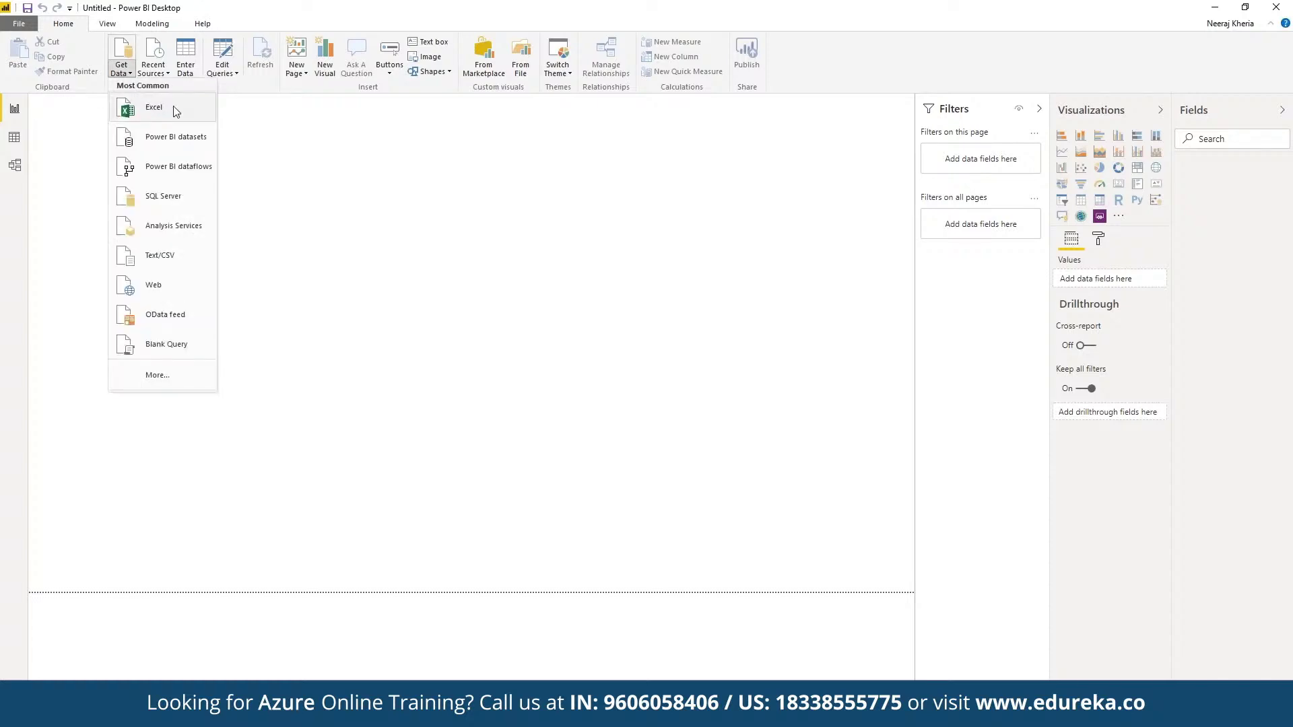
{"action": "left_click", "coordinate": [158, 374]}
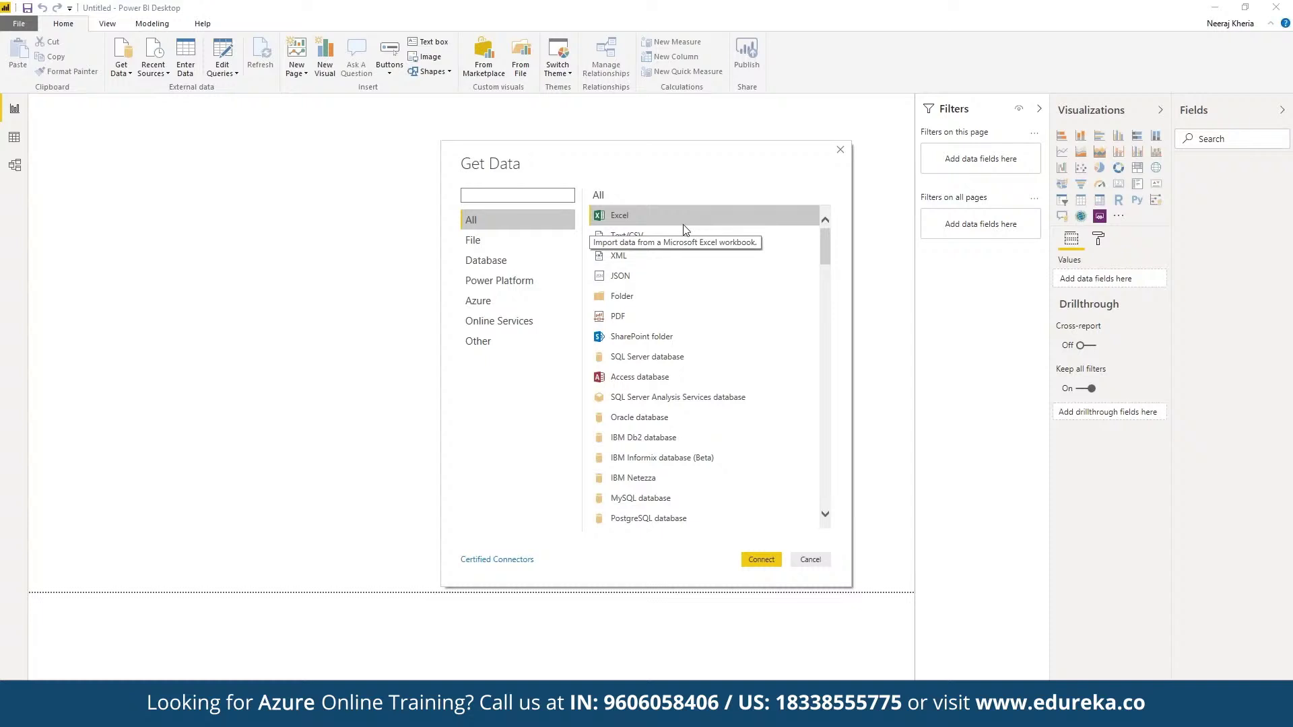
{"action": "left_click", "coordinate": [540, 246]}
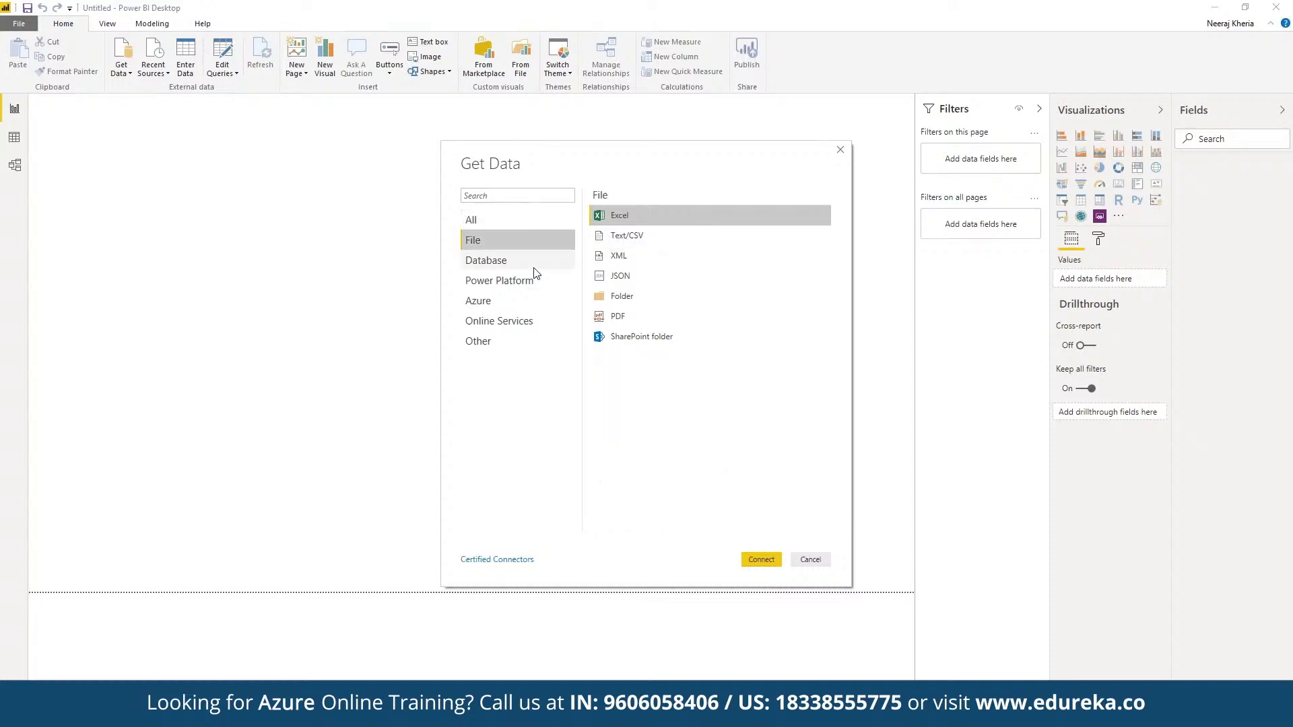
{"action": "left_click", "coordinate": [533, 262]}
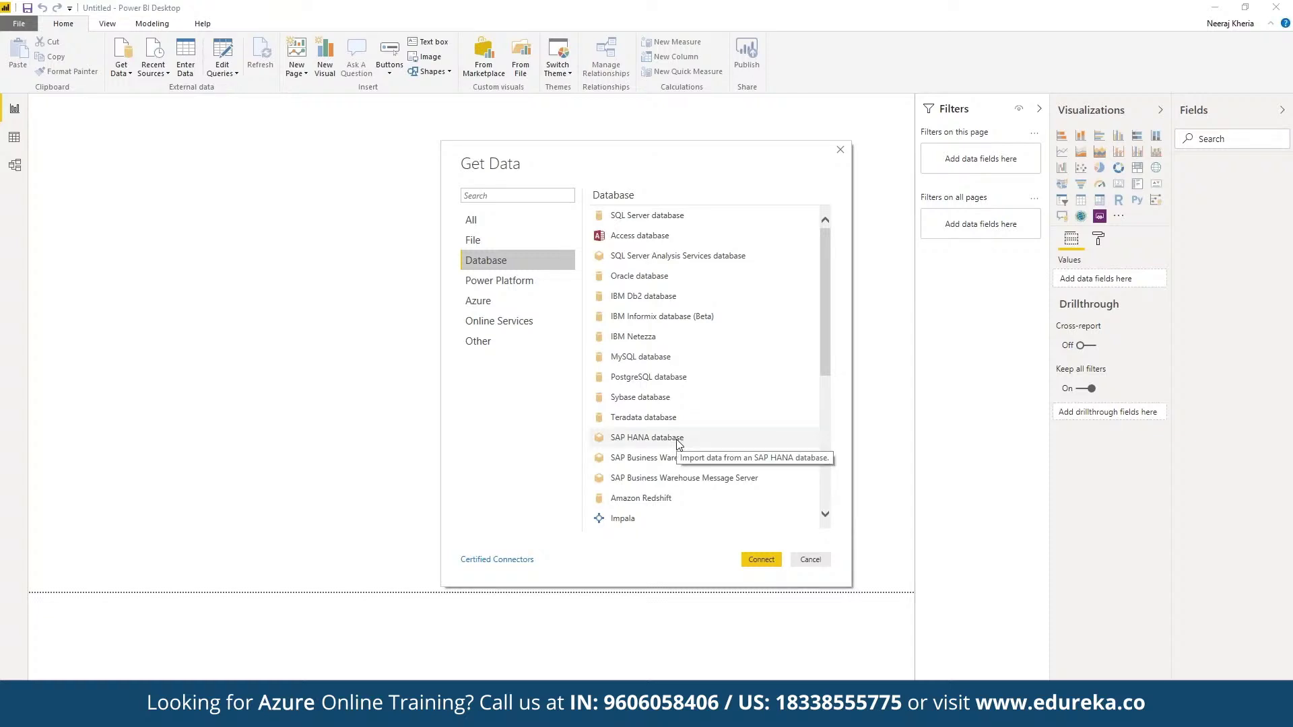
{"action": "scroll", "coordinate": [678, 442], "scroll_direction": "down", "scroll_amount": 3}
{"action": "scroll", "coordinate": [678, 443], "scroll_direction": "down", "scroll_amount": 6}
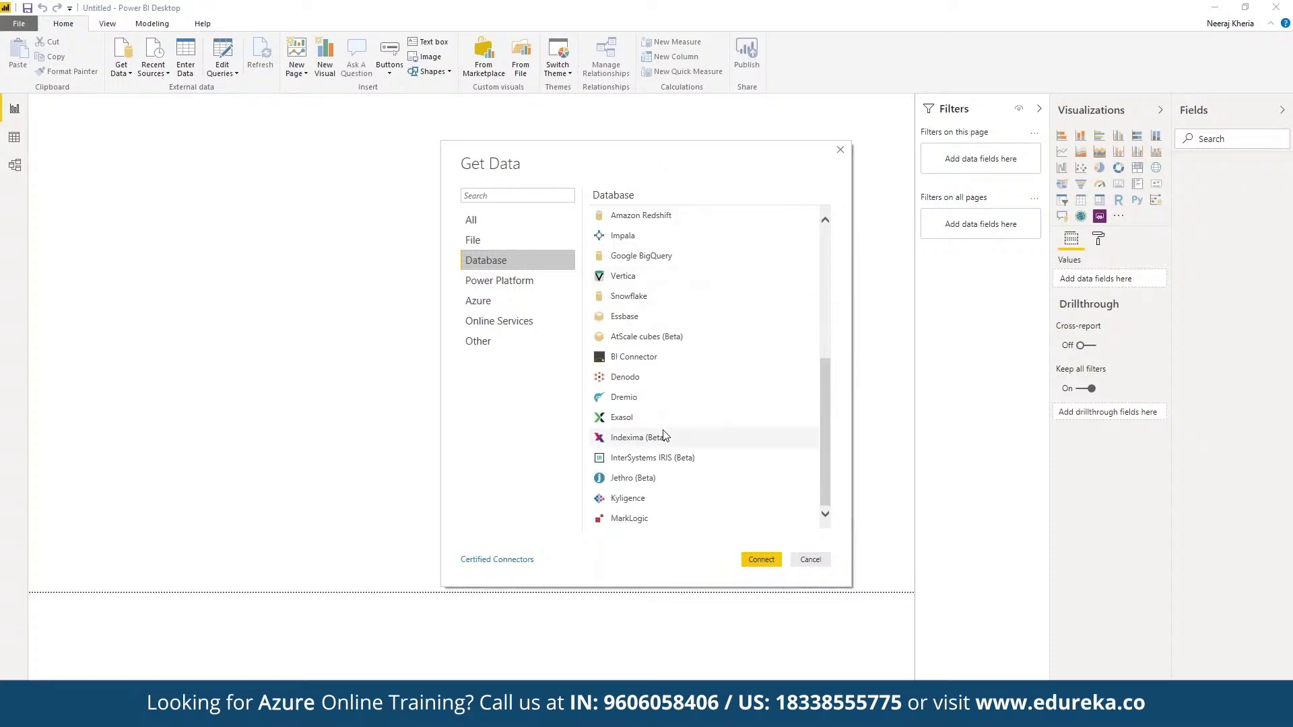
{"action": "left_click", "coordinate": [548, 278]}
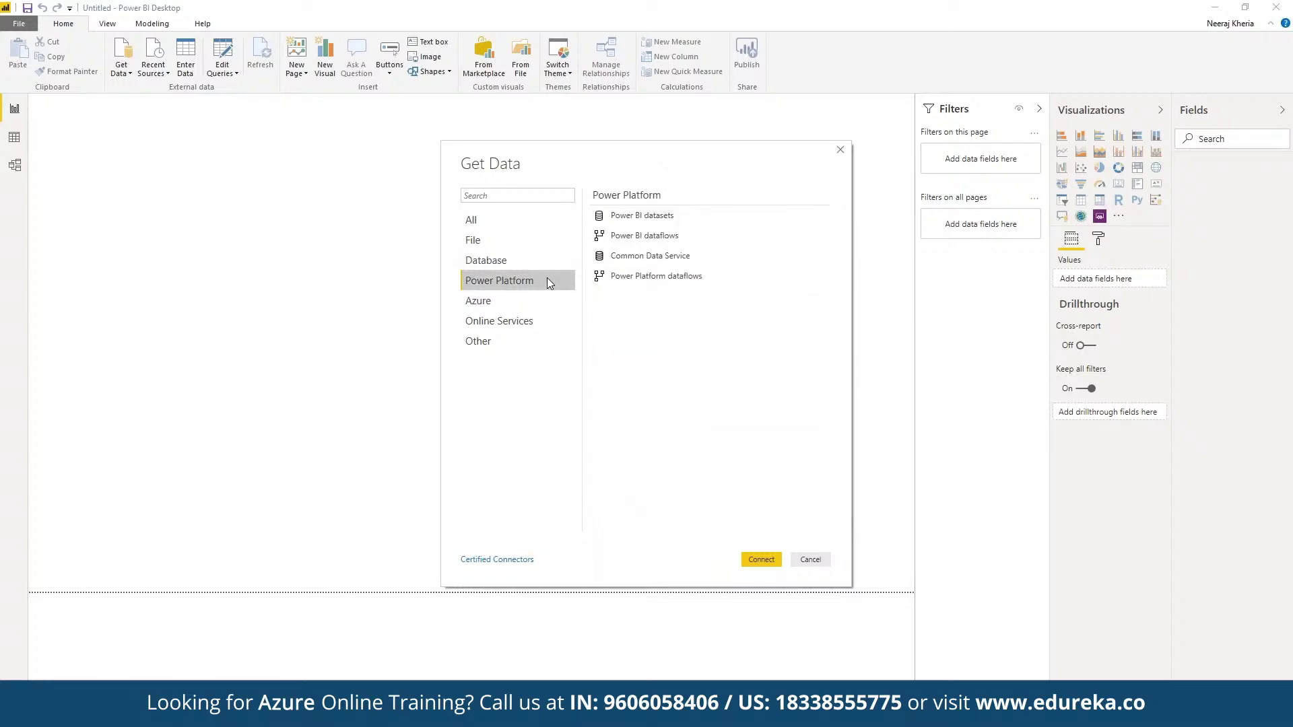
{"action": "left_click", "coordinate": [544, 297]}
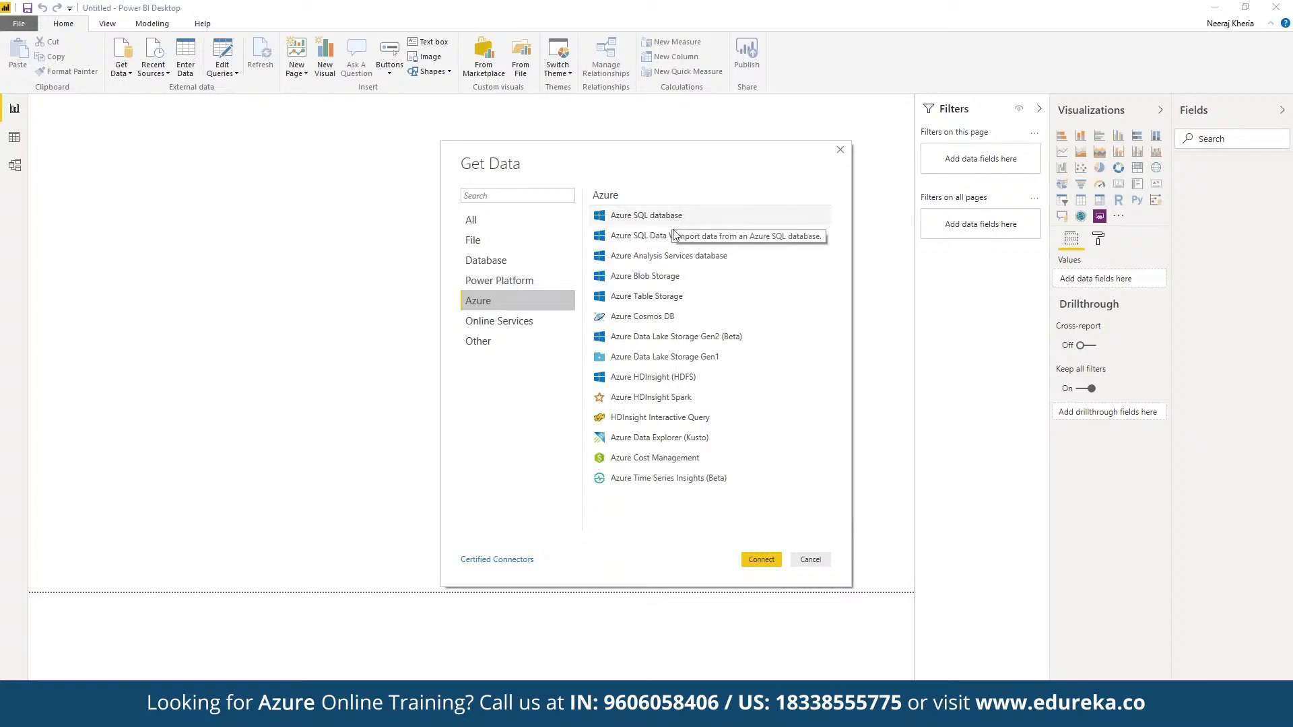
{"action": "left_click", "coordinate": [542, 325]}
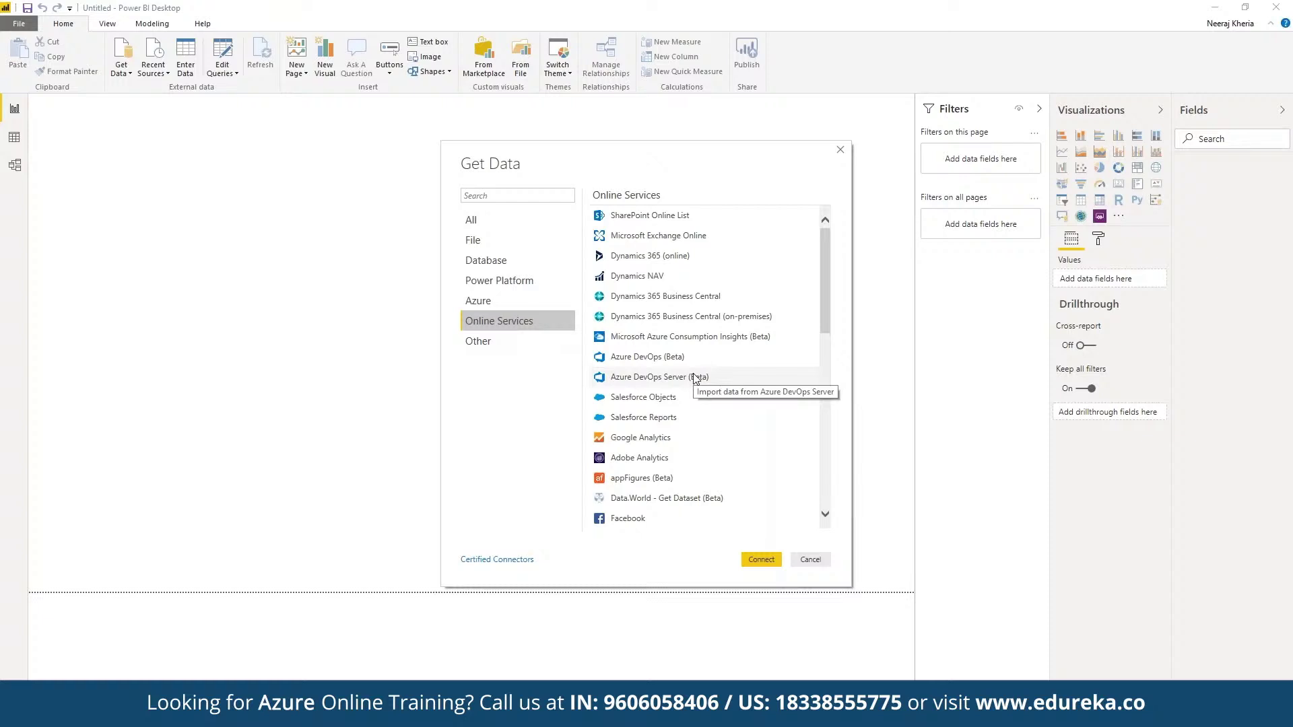
{"action": "scroll", "coordinate": [695, 378], "scroll_direction": "down", "scroll_amount": 3}
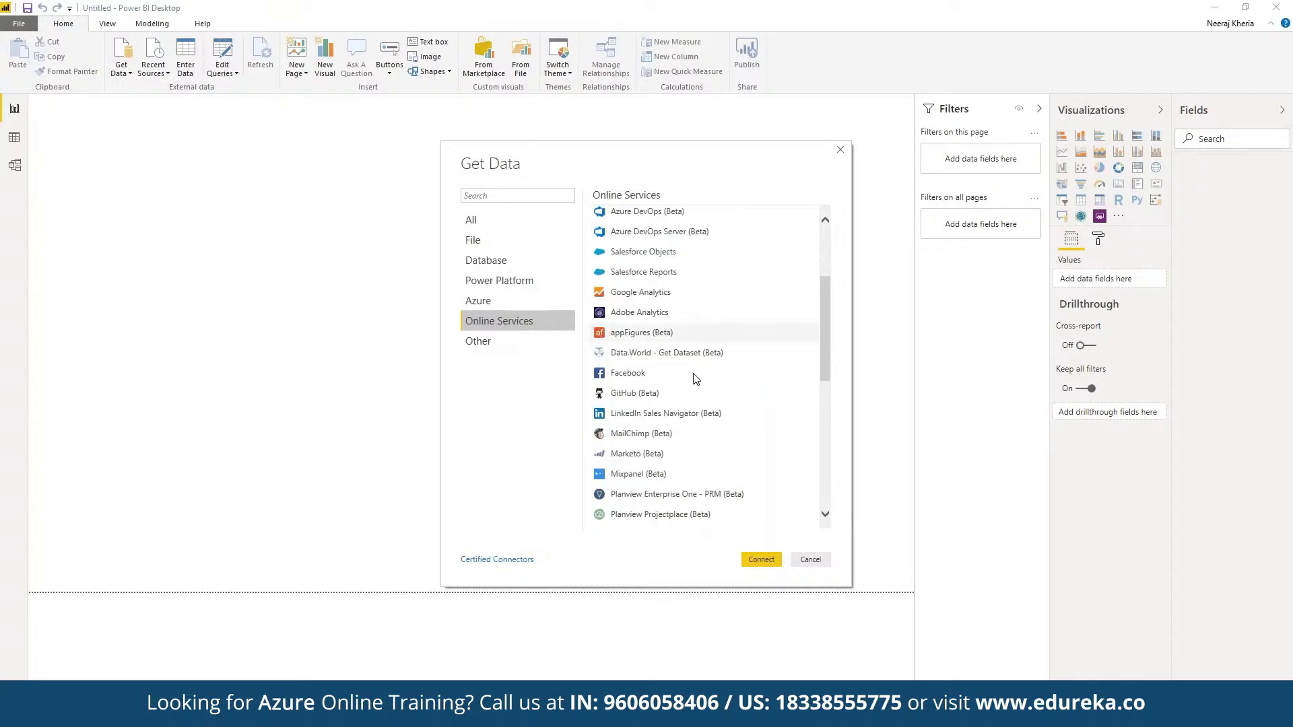
{"action": "scroll", "coordinate": [696, 378], "scroll_direction": "down", "scroll_amount": 4}
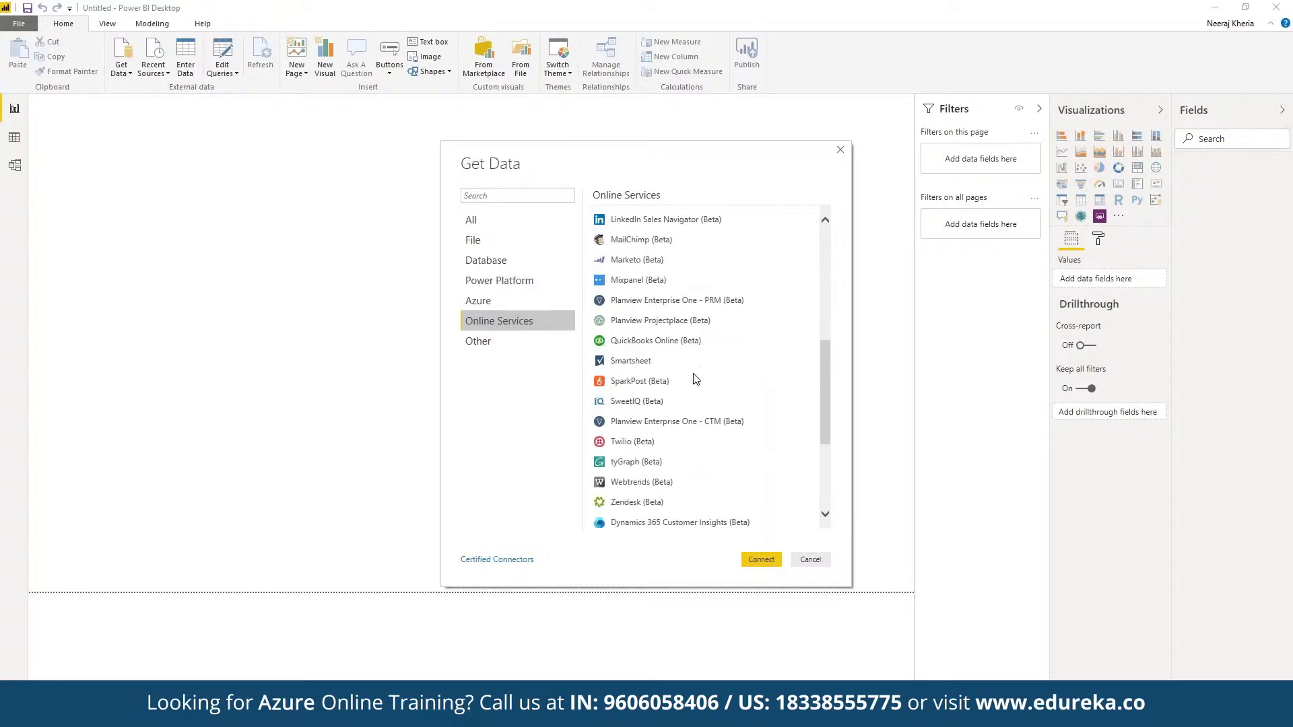
{"action": "scroll", "coordinate": [695, 378], "scroll_direction": "down", "scroll_amount": 4}
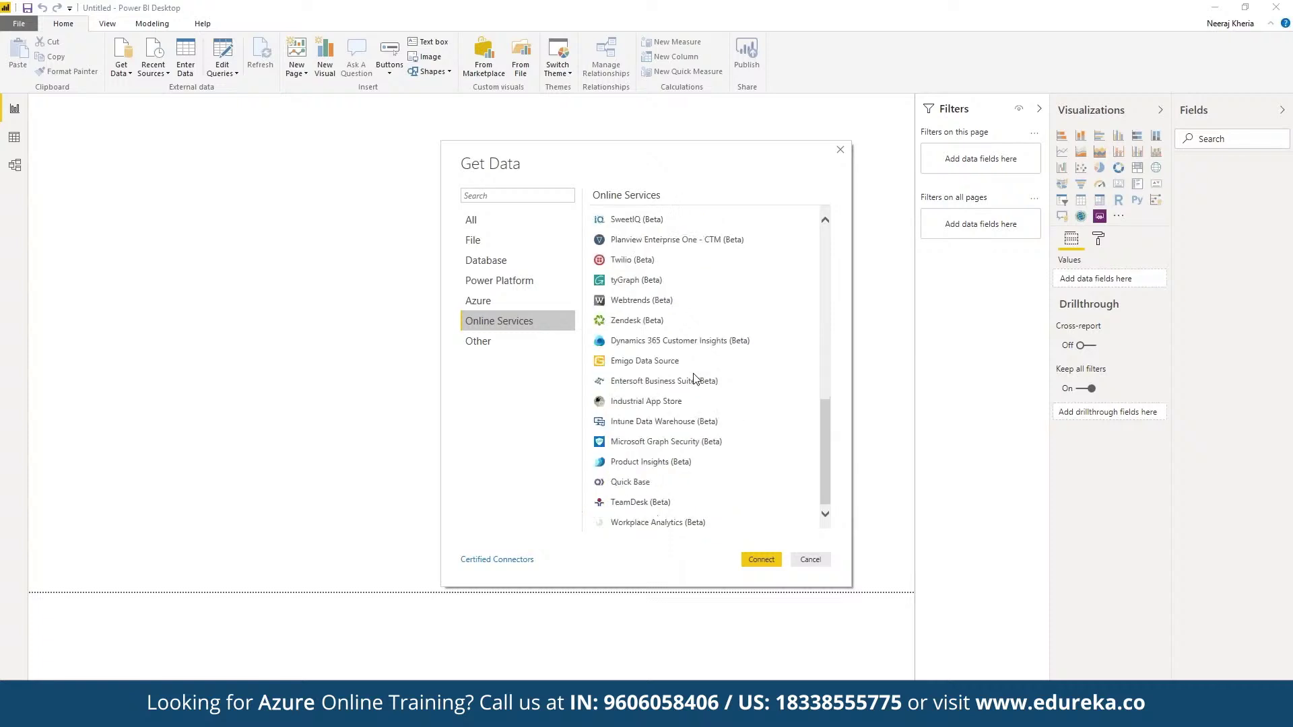
{"action": "left_click", "coordinate": [485, 355]}
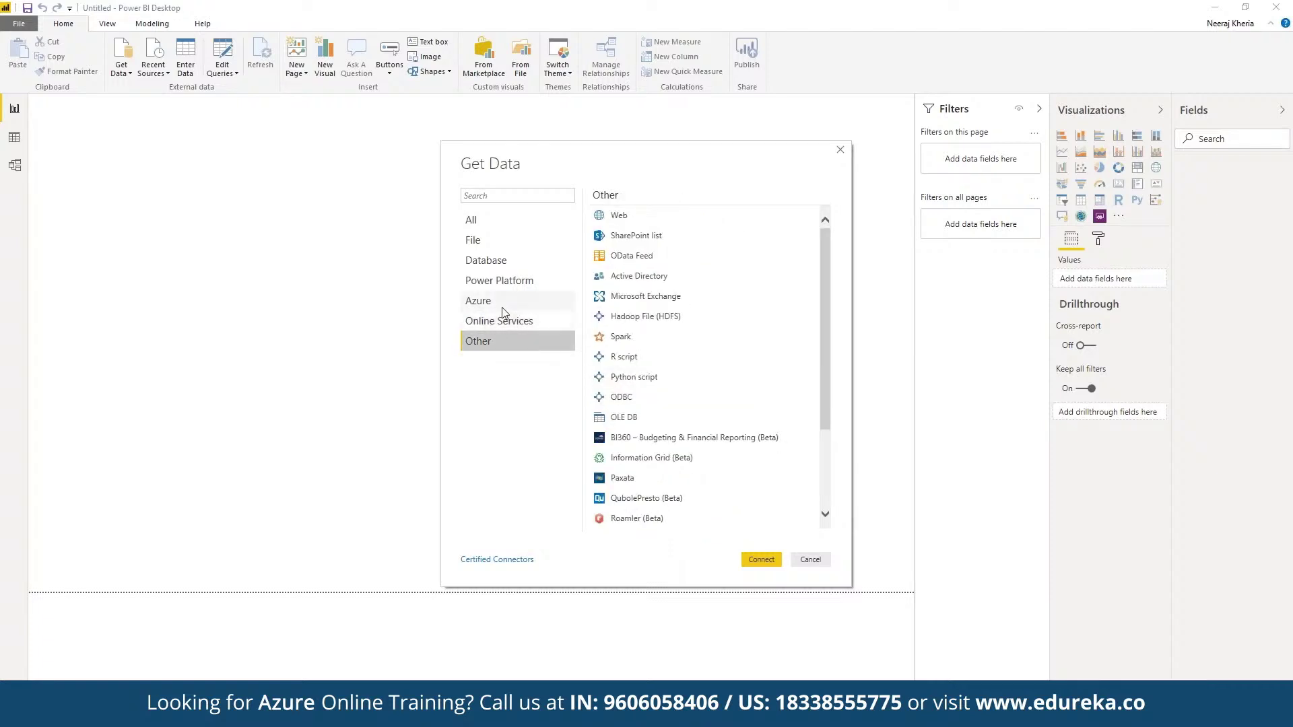
Step: Connect to the Excel workbook Global Superstore Orders 2016.xlsx in the Downloads folder
{"action": "left_click", "coordinate": [502, 237]}
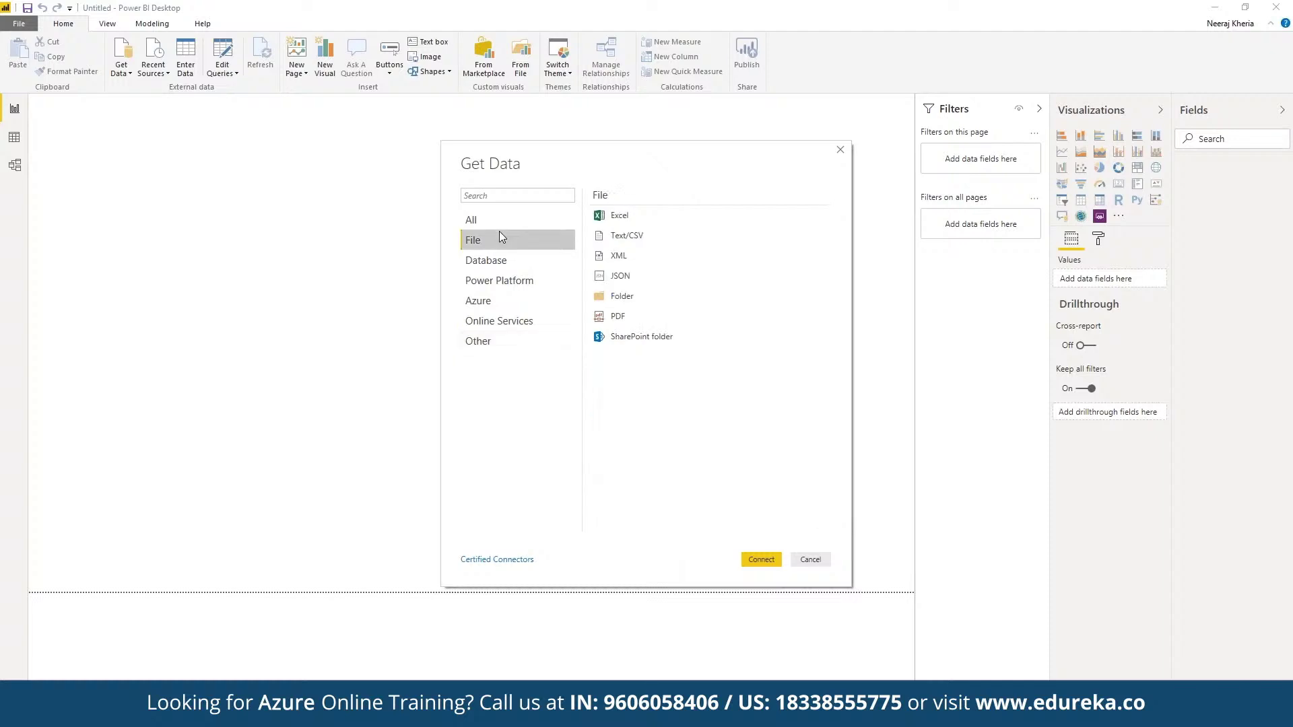
{"action": "left_click", "coordinate": [617, 213]}
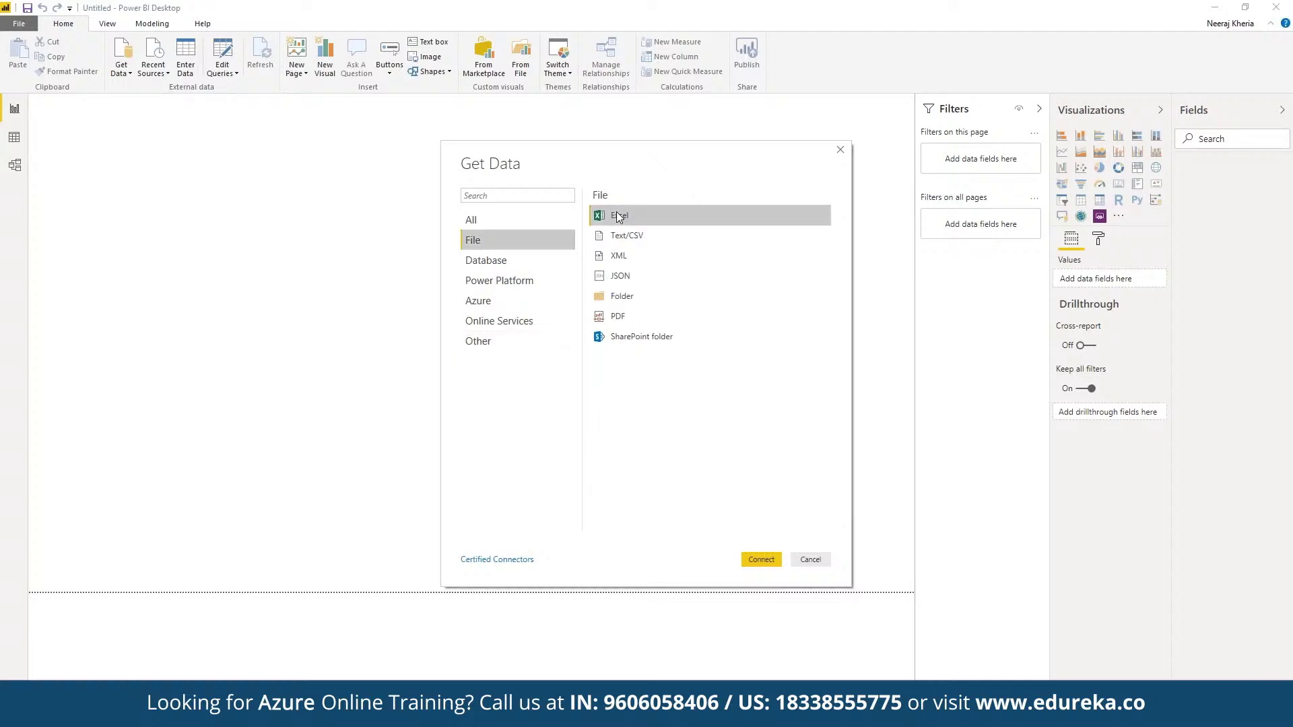
{"action": "left_click", "coordinate": [765, 564]}
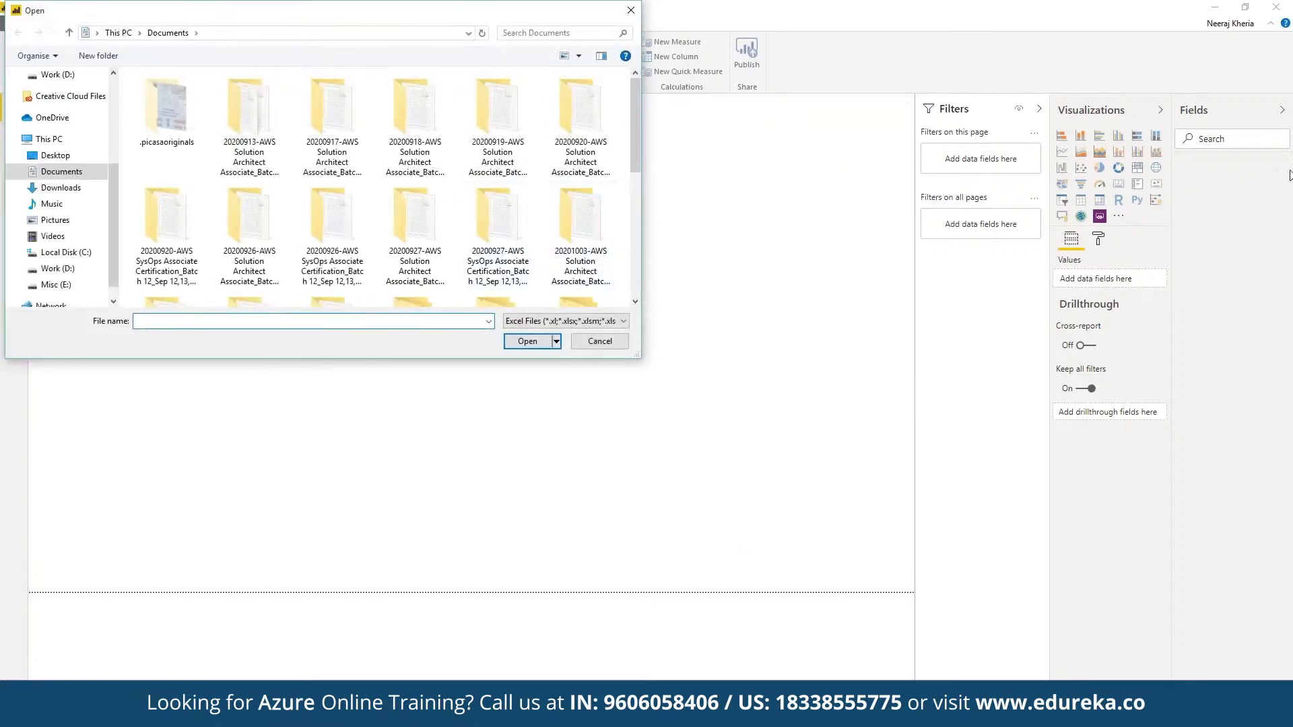
{"action": "left_click", "coordinate": [1284, 144]}
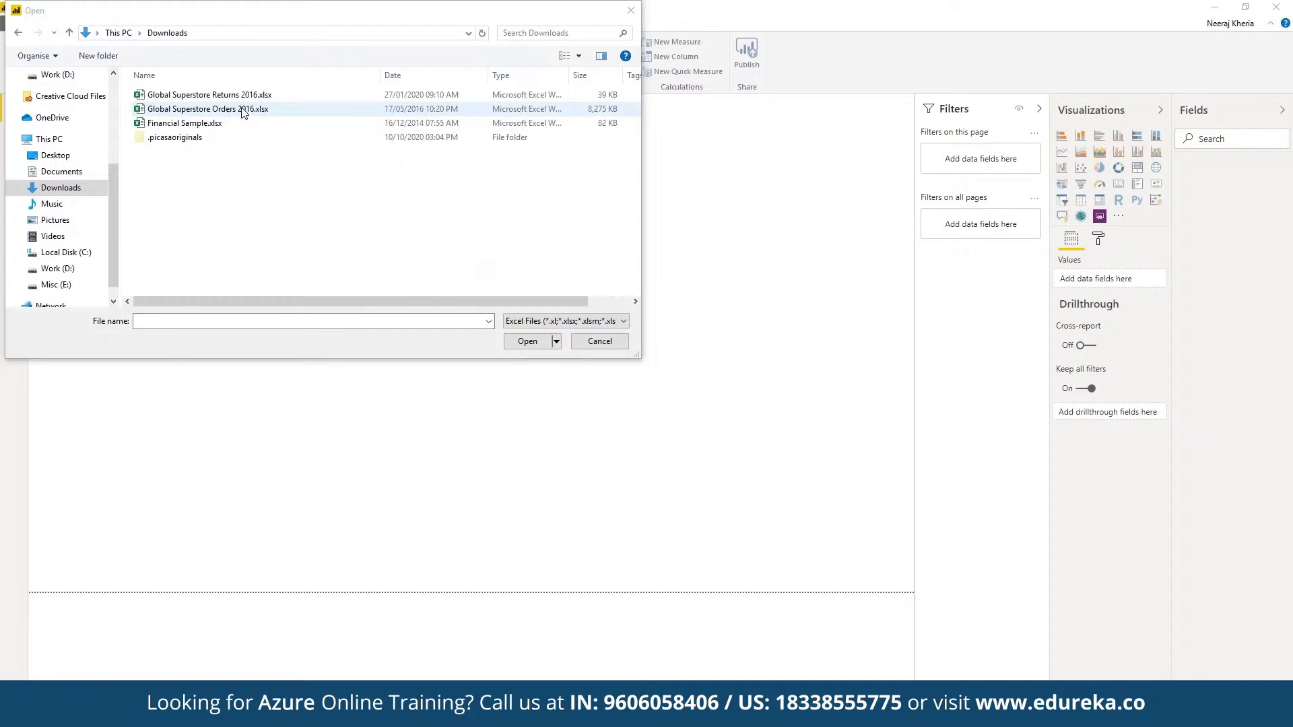
{"action": "left_click", "coordinate": [243, 111]}
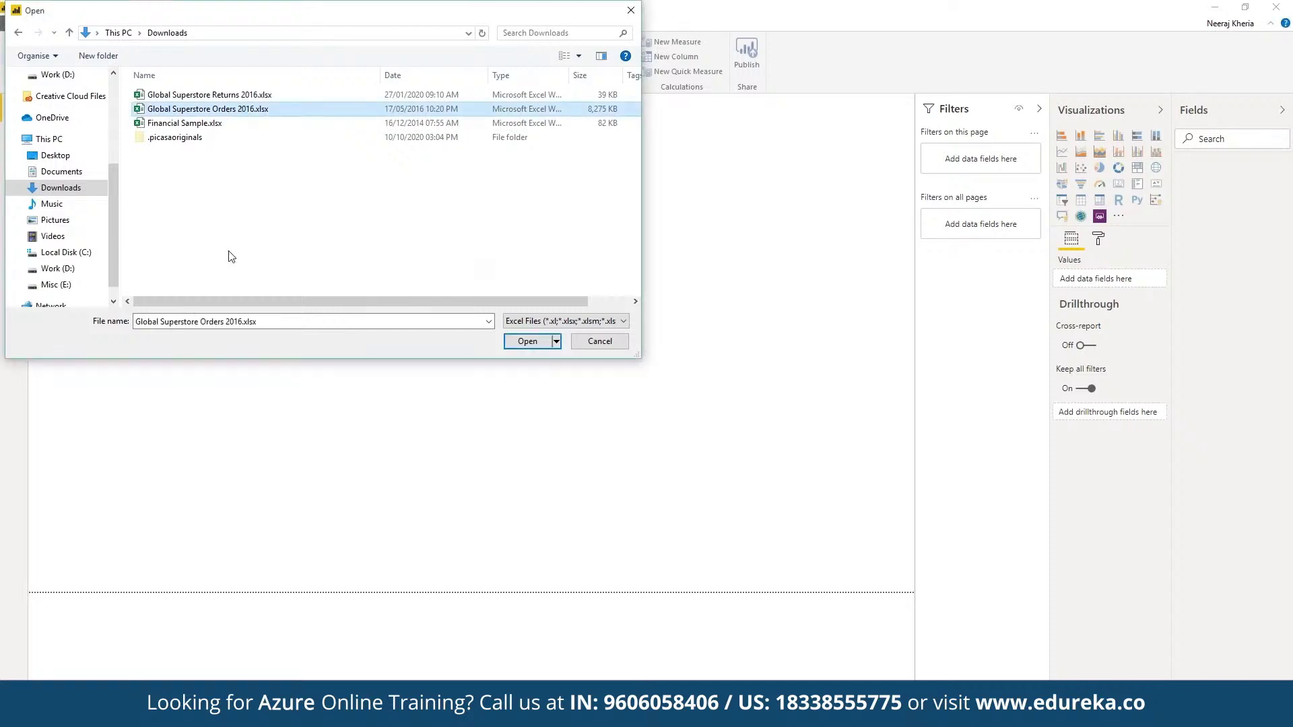
{"action": "left_click", "coordinate": [535, 343]}
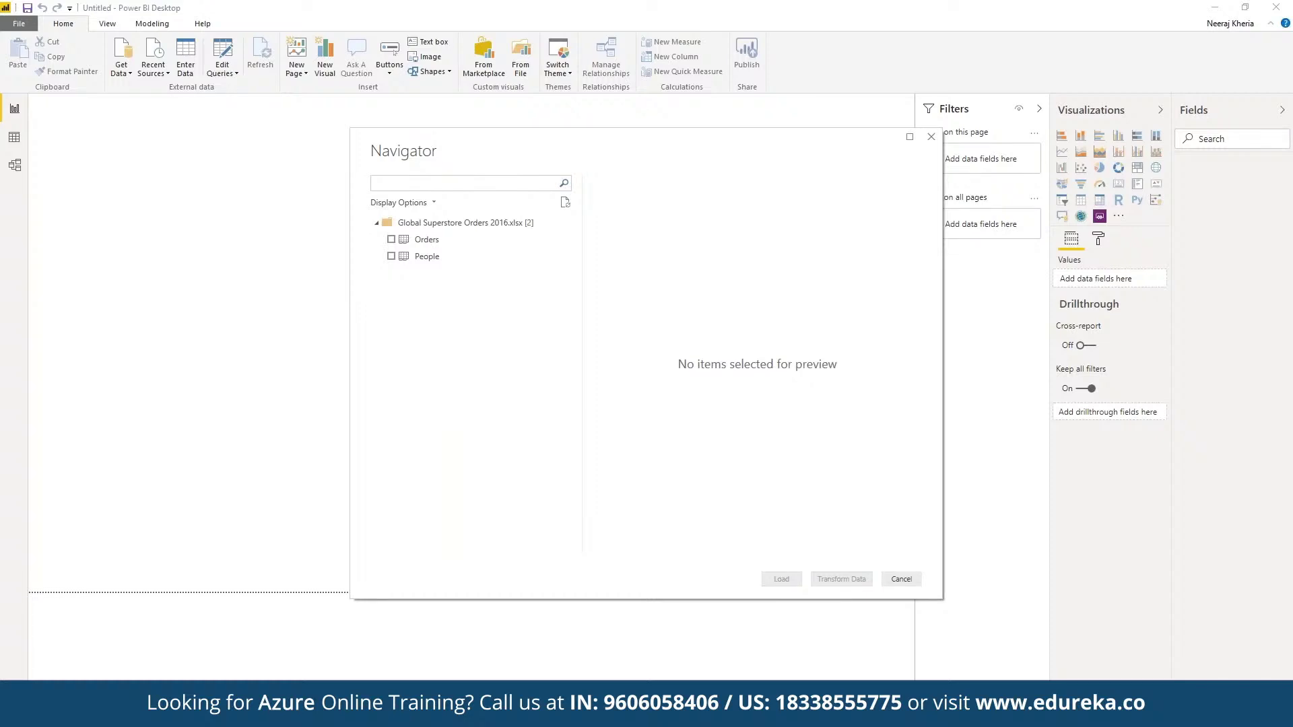
Step: Preview the workbook's Orders sheet and its People sheet one after the other
{"action": "left_click", "coordinate": [391, 240]}
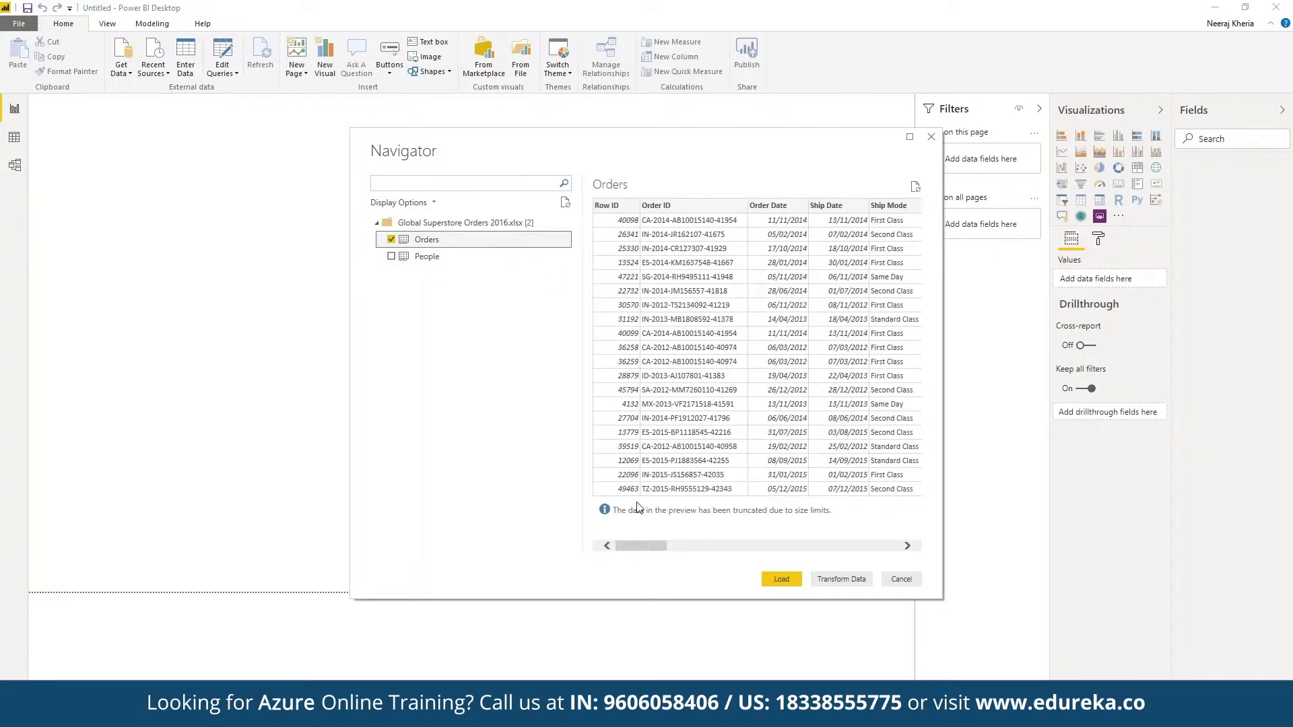
{"action": "mouse_move", "coordinate": [633, 546]}
{"action": "left_mouse_down"}
{"action": "mouse_move", "coordinate": [868, 545]}
{"action": "mouse_move", "coordinate": [640, 545]}
{"action": "left_mouse_up"}
{"action": "left_click", "coordinate": [391, 247]}
{"action": "left_click", "coordinate": [392, 239]}
{"action": "left_click", "coordinate": [391, 256]}
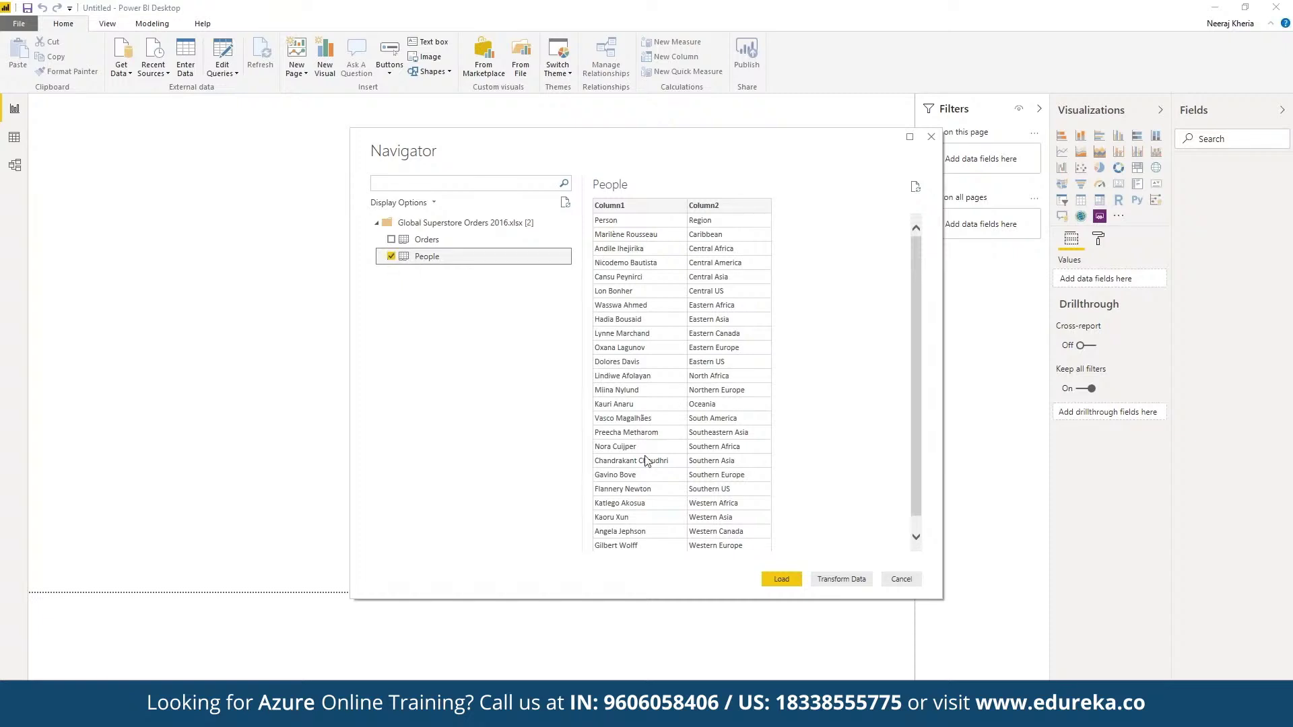
{"action": "scroll", "coordinate": [646, 461], "scroll_direction": "down", "scroll_amount": 1}
{"action": "scroll", "coordinate": [647, 461], "scroll_direction": "up", "scroll_amount": 1}
Step: Select only the Orders sheet, leaving out People, and load it into the report
{"action": "left_click", "coordinate": [390, 257]}
{"action": "left_click", "coordinate": [391, 240]}
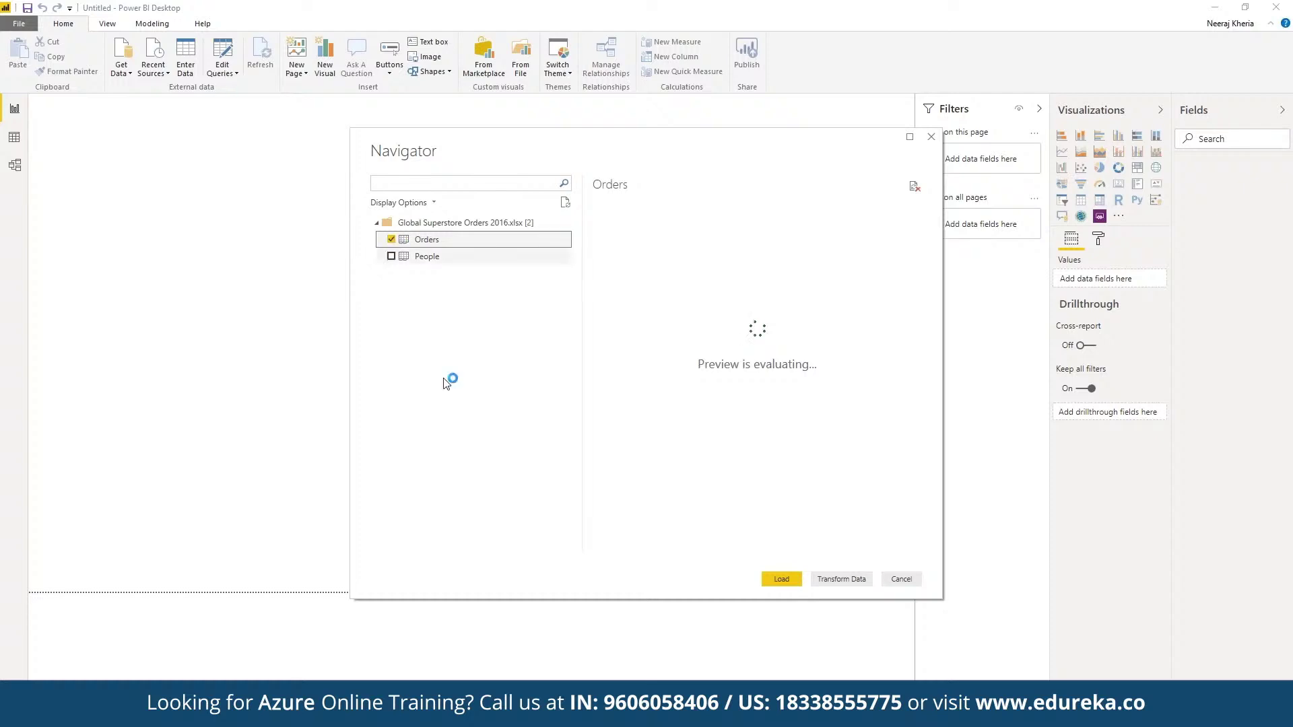
{"action": "left_click", "coordinate": [786, 586]}
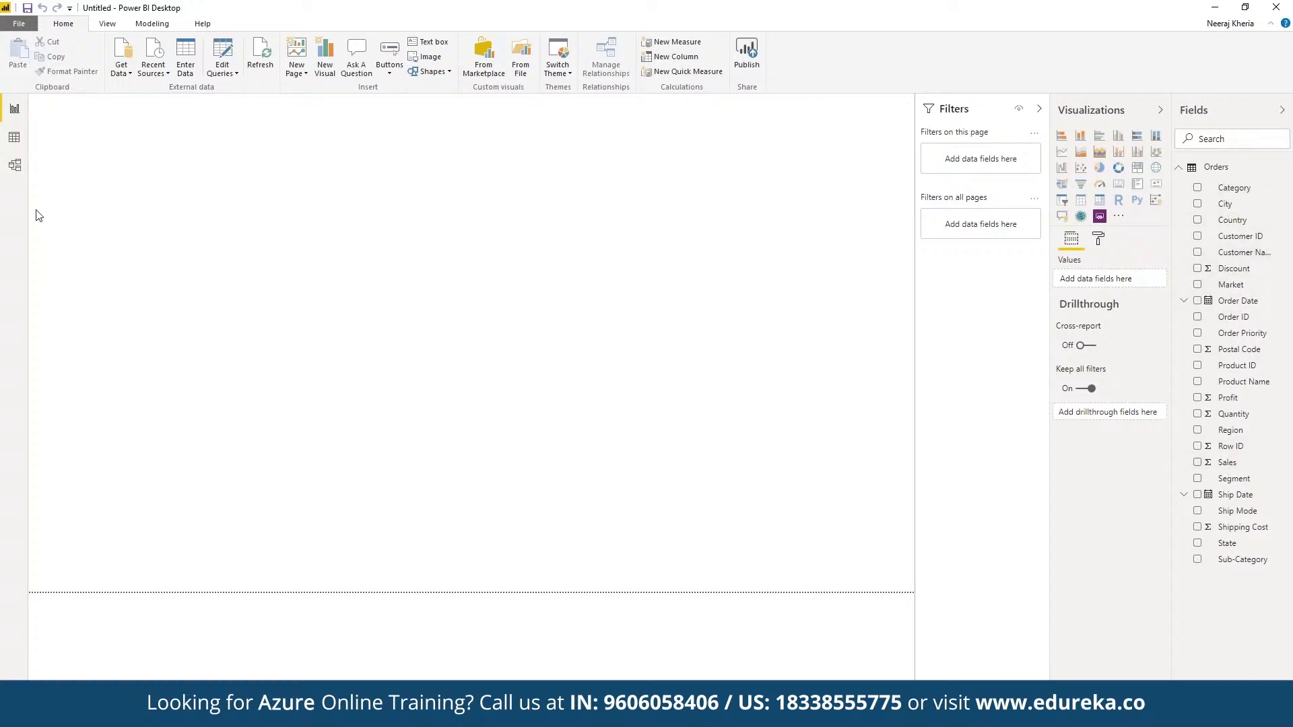
Step: Look through the loaded Orders records in Data view and return to the report canvas
{"action": "left_click", "coordinate": [14, 138]}
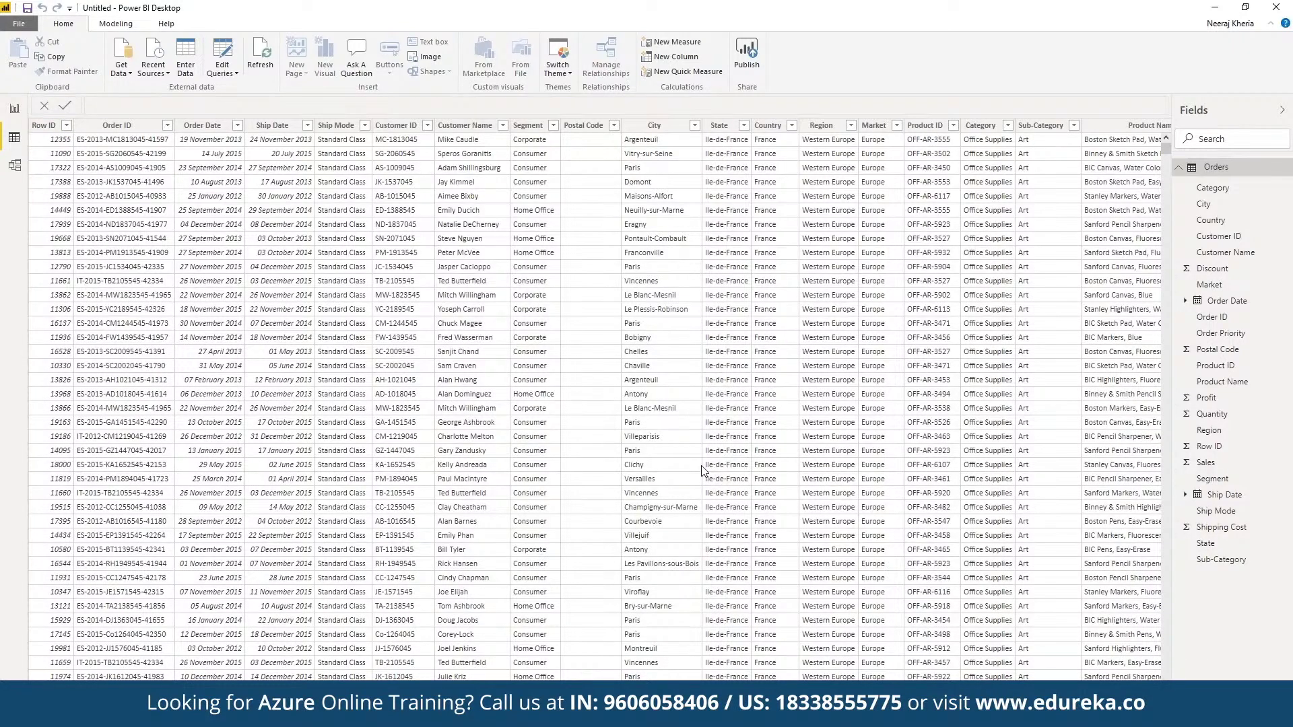
{"action": "scroll", "coordinate": [702, 470], "scroll_direction": "down", "scroll_amount": 2}
{"action": "scroll", "coordinate": [702, 470], "scroll_direction": "down", "scroll_amount": 5}
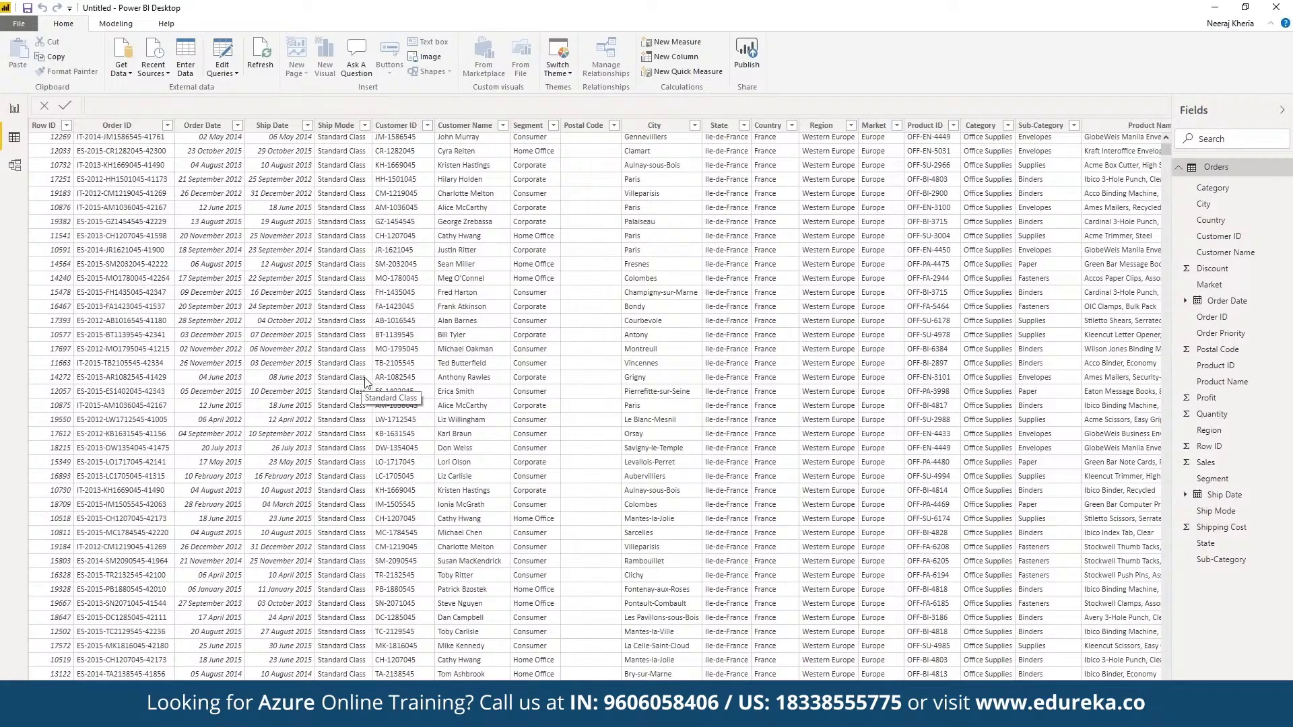
{"action": "left_click_drag", "start_coordinate": [1166, 157], "coordinate": [1145, 651]}
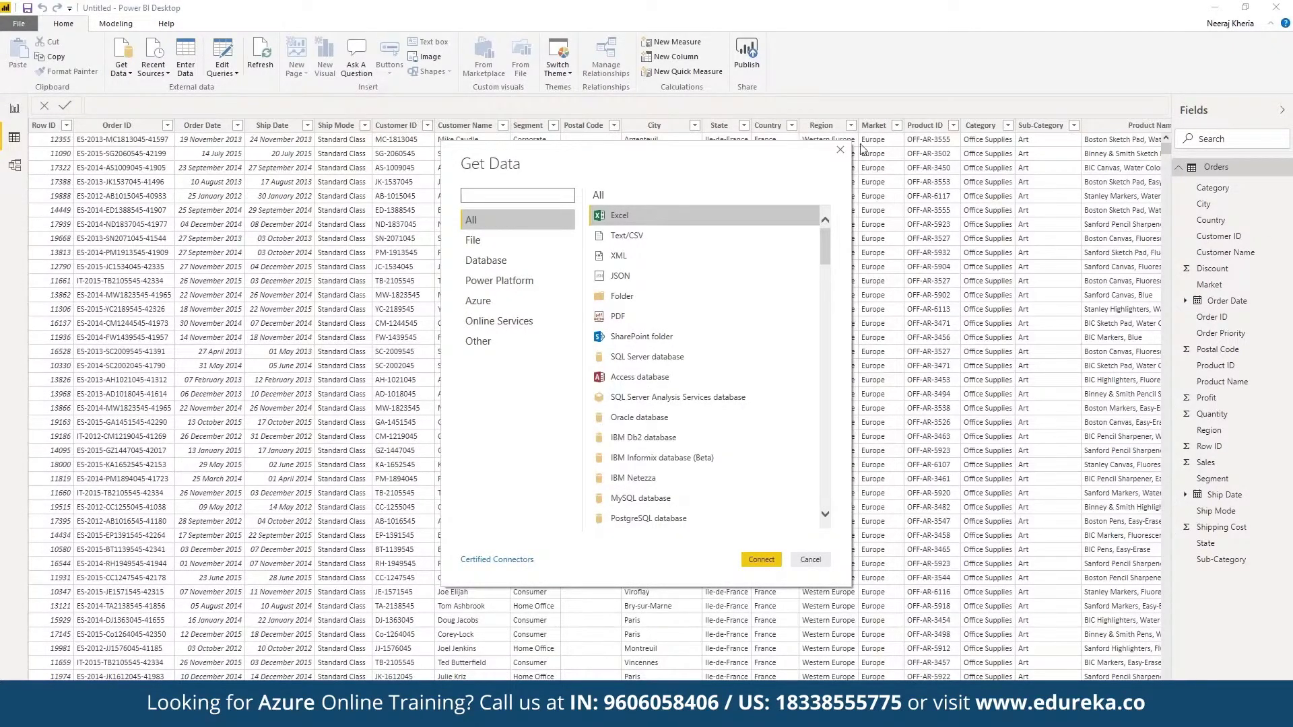
{"action": "left_click", "coordinate": [839, 150]}
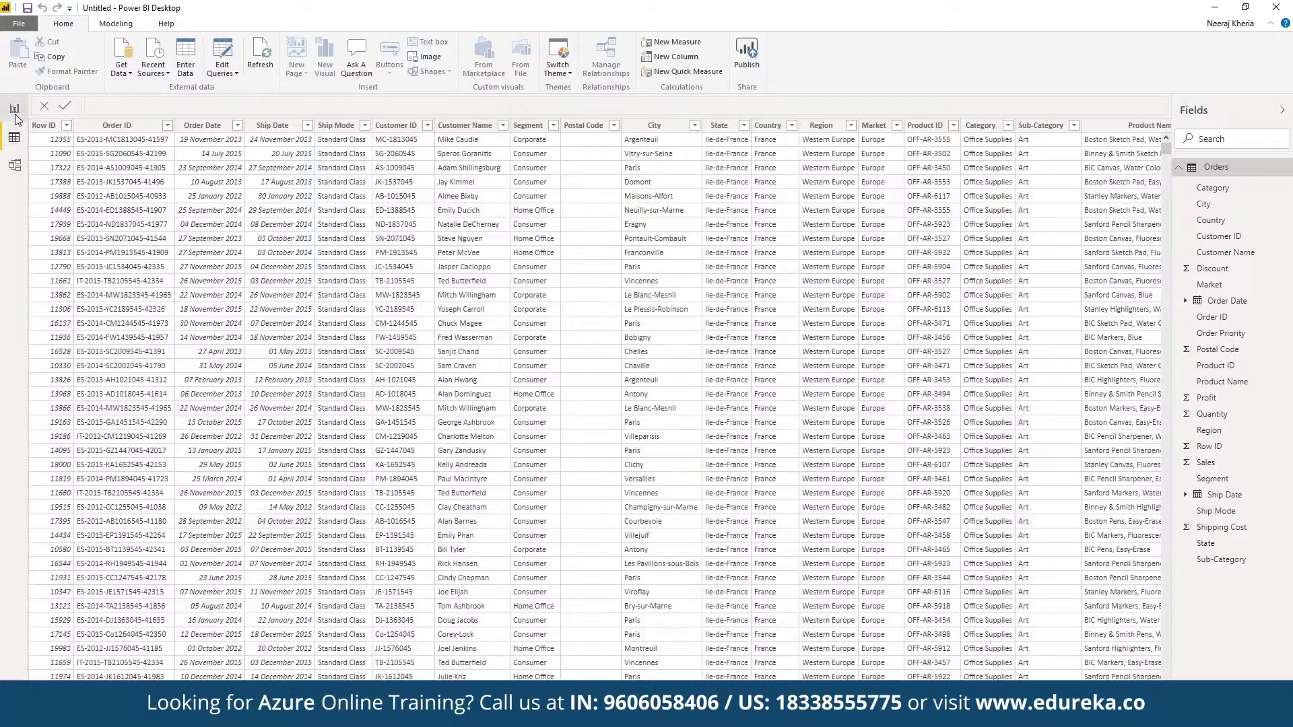
{"action": "left_click", "coordinate": [15, 112]}
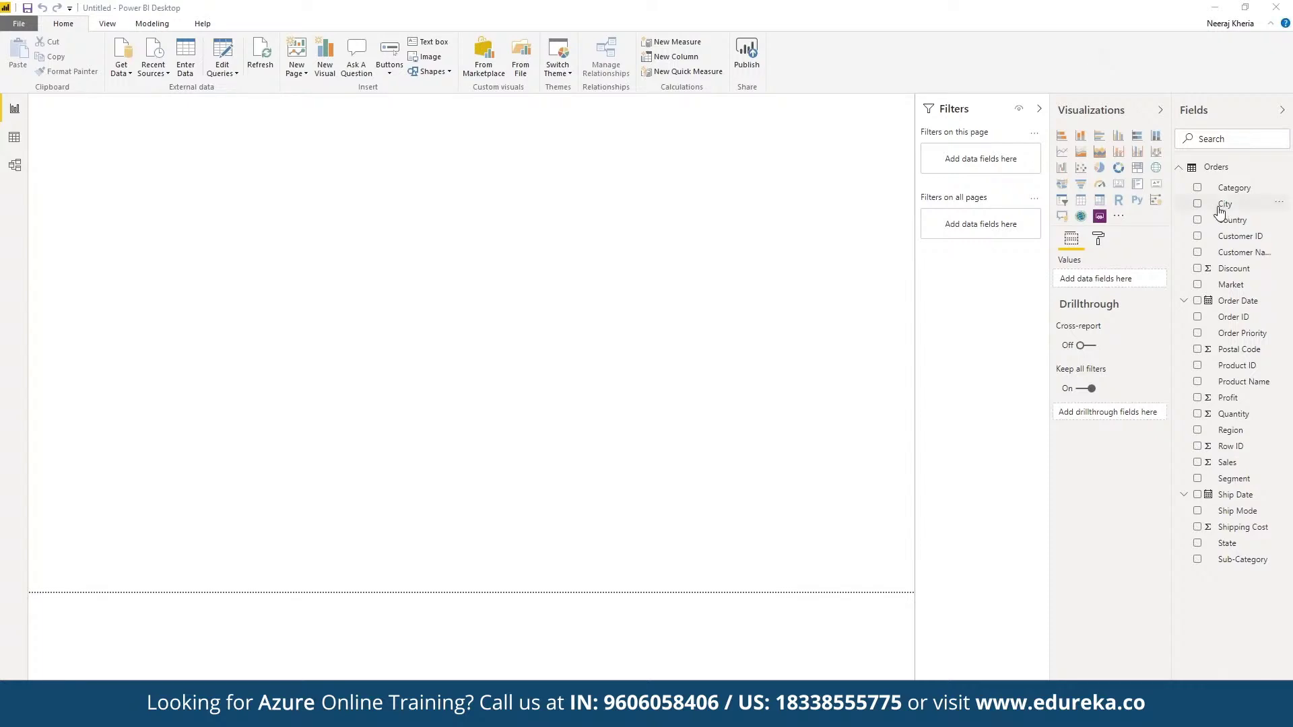
{"action": "left_click", "coordinate": [1199, 207]}
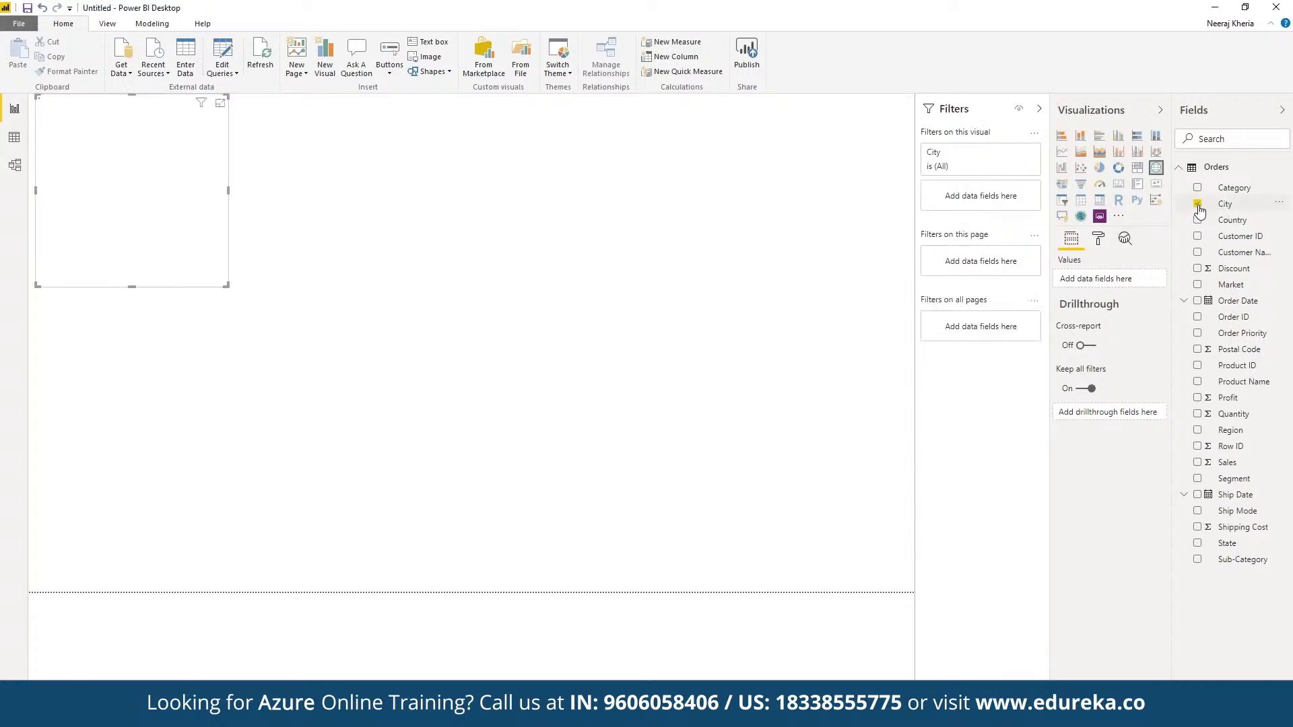
{"action": "left_click", "coordinate": [1199, 207]}
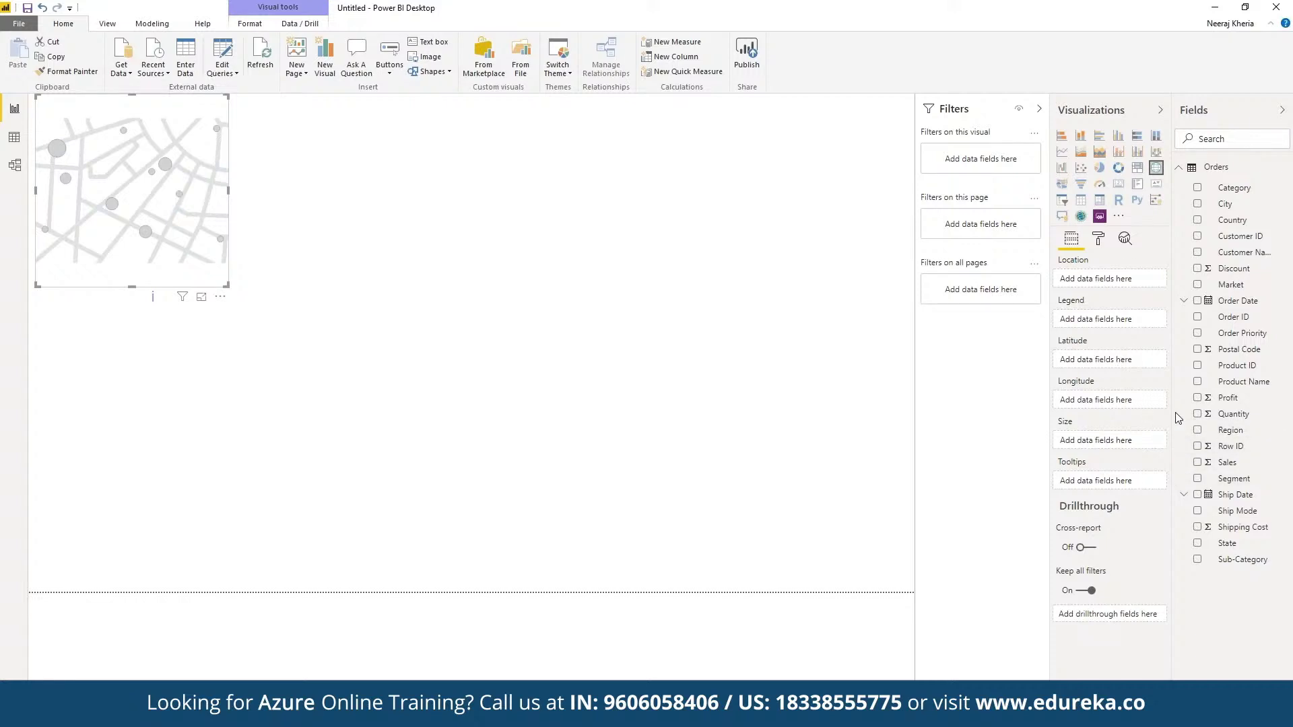
{"action": "left_click", "coordinate": [1197, 398]}
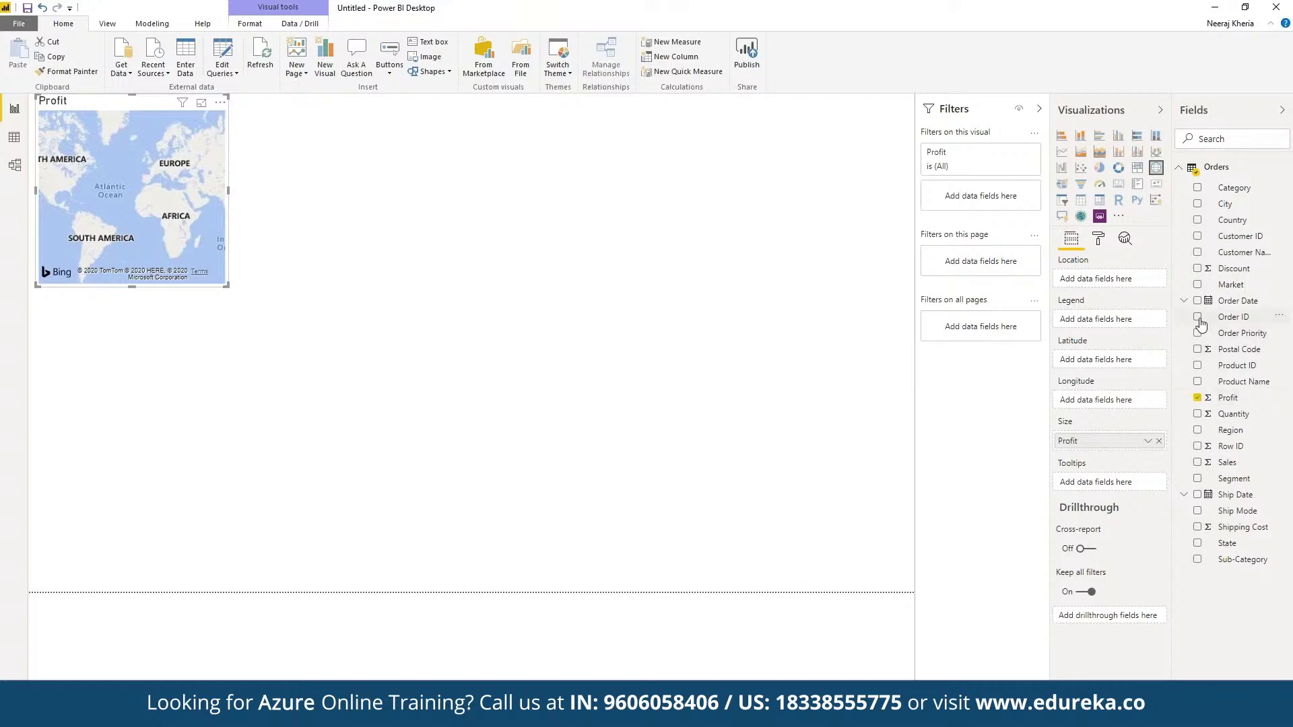
{"action": "left_click", "coordinate": [219, 105]}
{"action": "left_click", "coordinate": [247, 152]}
Step: Build a clustered column chart of Profit by Order Date on the report page and enlarge it slightly
{"action": "left_click", "coordinate": [1197, 398]}
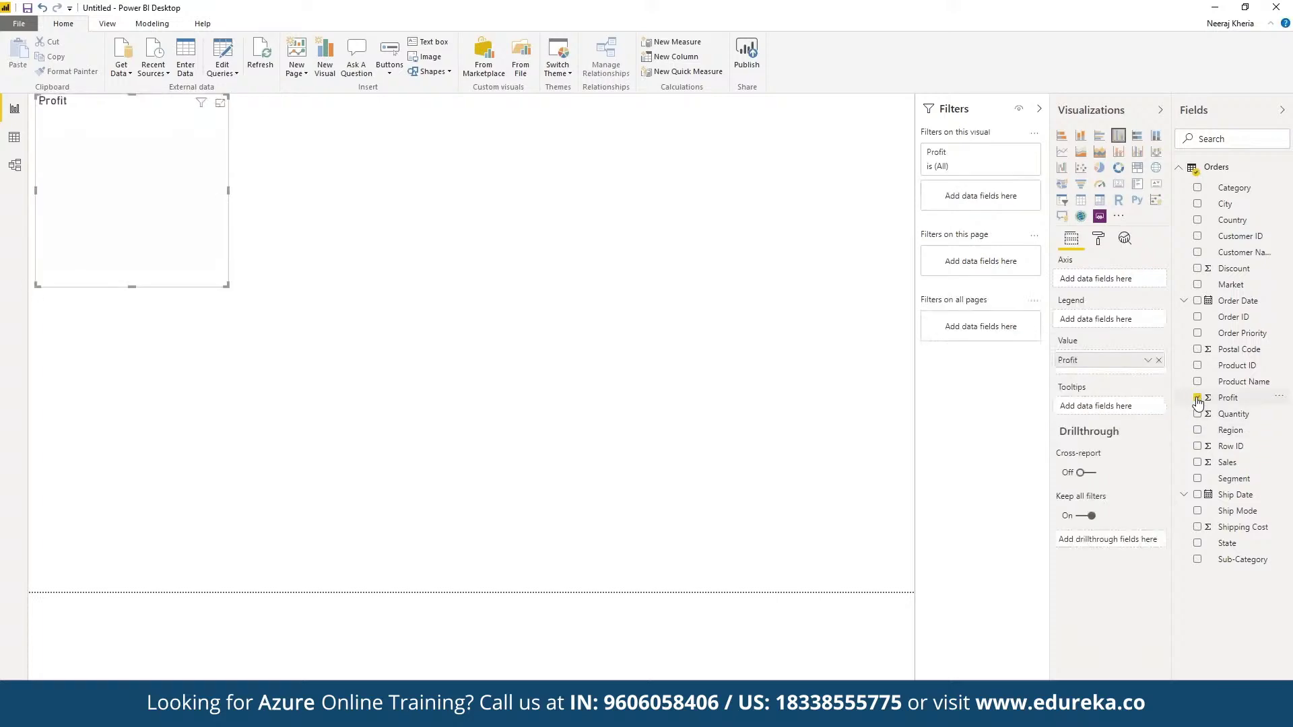
{"action": "left_click", "coordinate": [1197, 301]}
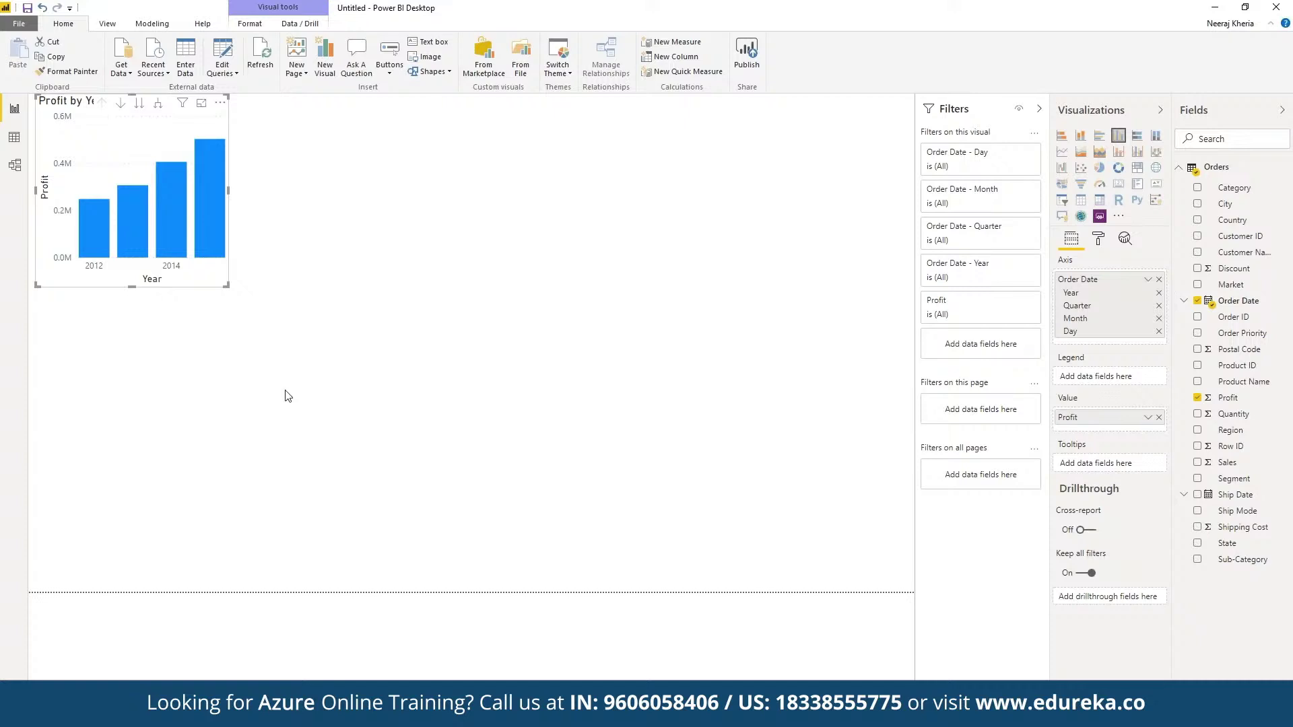
{"action": "left_click_drag", "start_coordinate": [225, 287], "coordinate": [291, 335]}
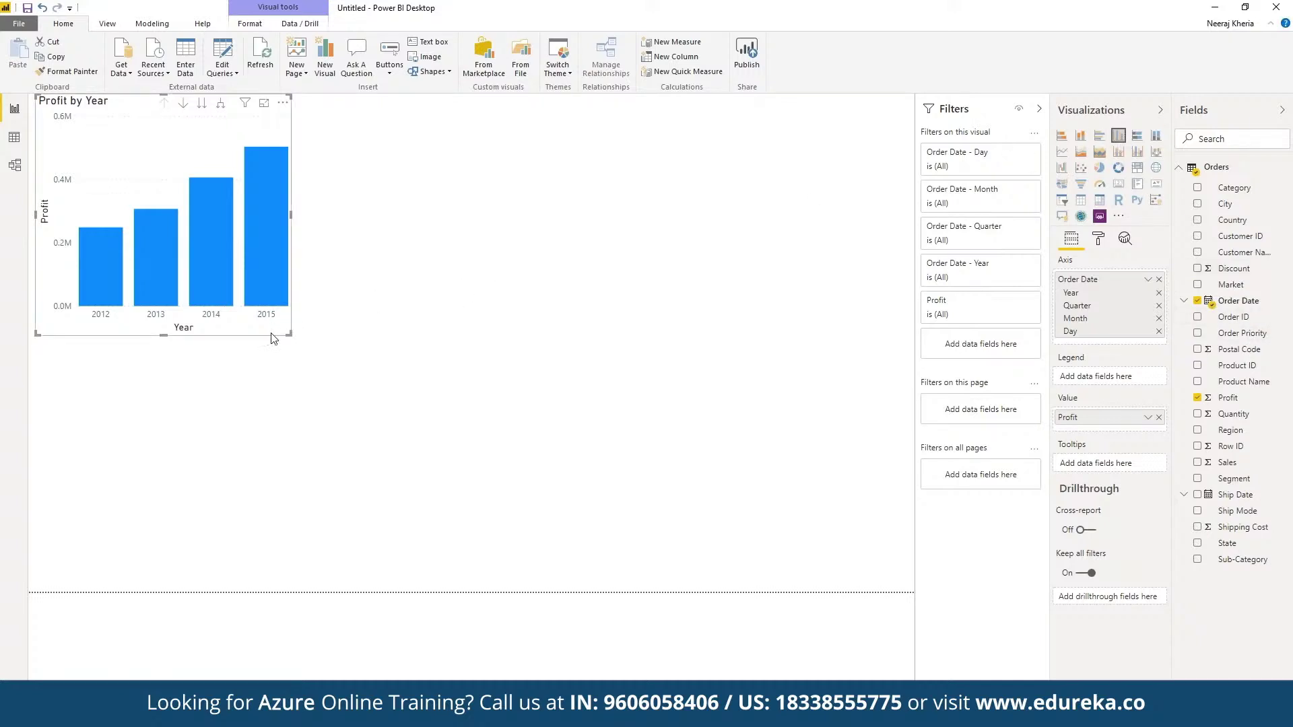
{"action": "mouse_move", "coordinate": [289, 333]}
{"action": "left_mouse_down"}
{"action": "mouse_move", "coordinate": [559, 479]}
{"action": "mouse_move", "coordinate": [583, 507]}
{"action": "mouse_move", "coordinate": [366, 406]}
{"action": "mouse_move", "coordinate": [311, 346]}
{"action": "left_mouse_up"}
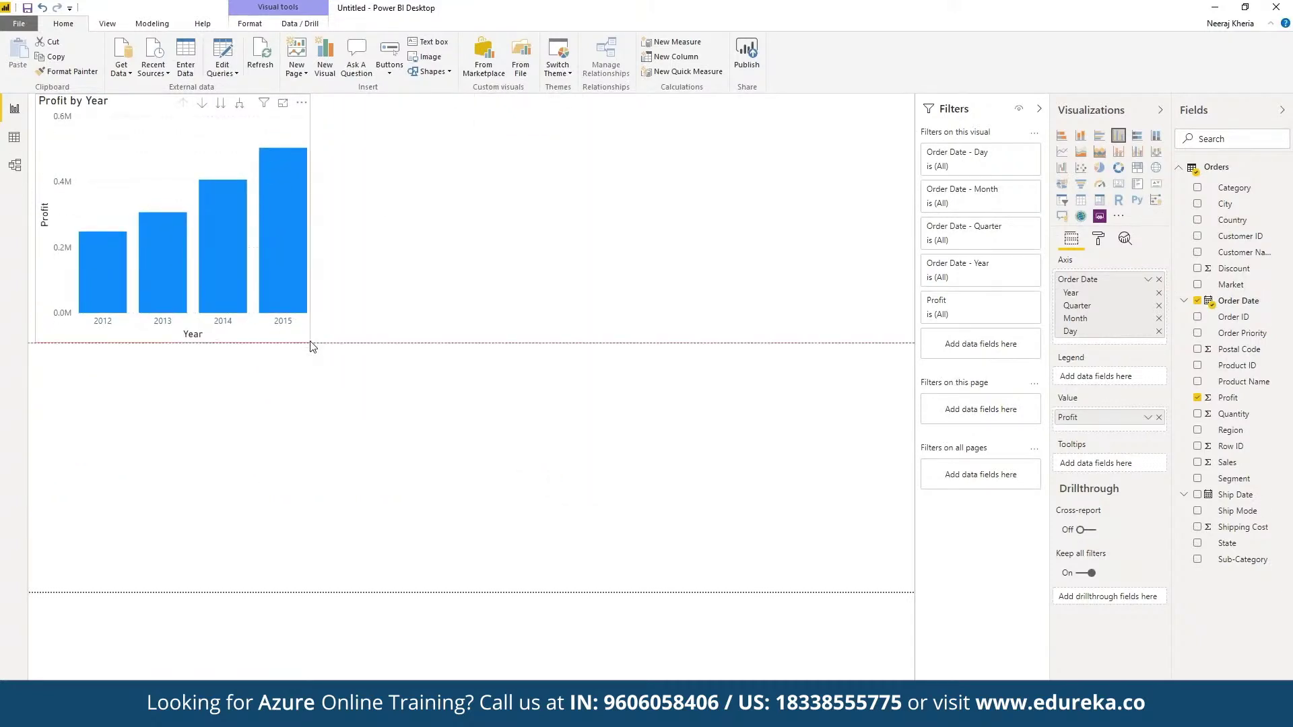
{"action": "left_click", "coordinate": [323, 438]}
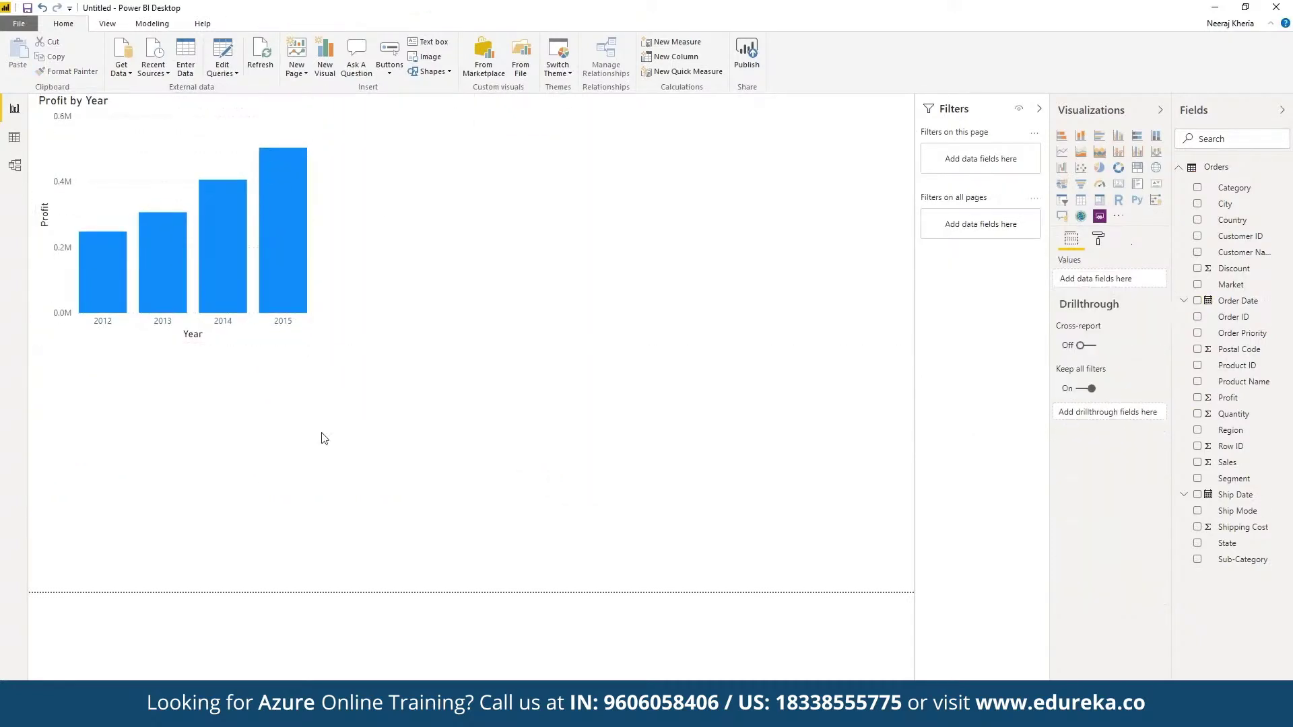
Step: Widen the Filters pane slightly and resize the profit chart to about half the page's width and height
{"action": "left_click", "coordinate": [249, 299]}
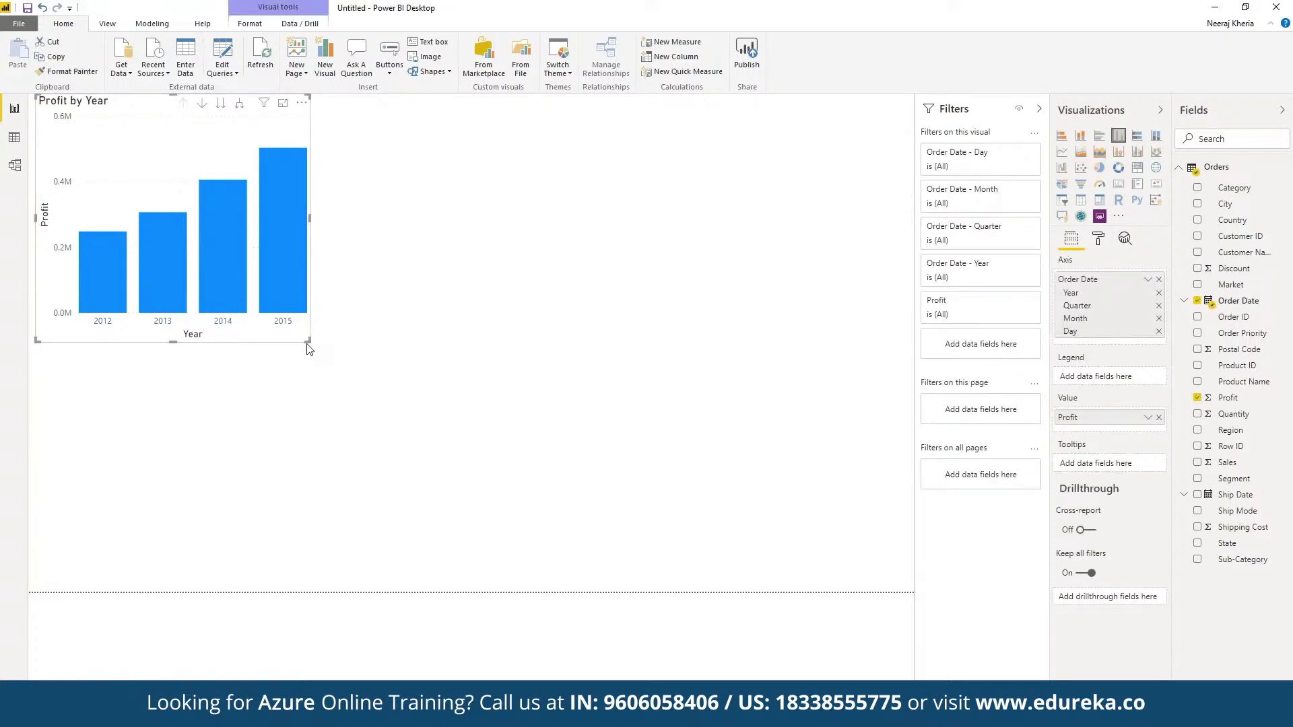
{"action": "left_click_drag", "start_coordinate": [308, 344], "coordinate": [907, 606]}
{"action": "left_click", "coordinate": [360, 608]}
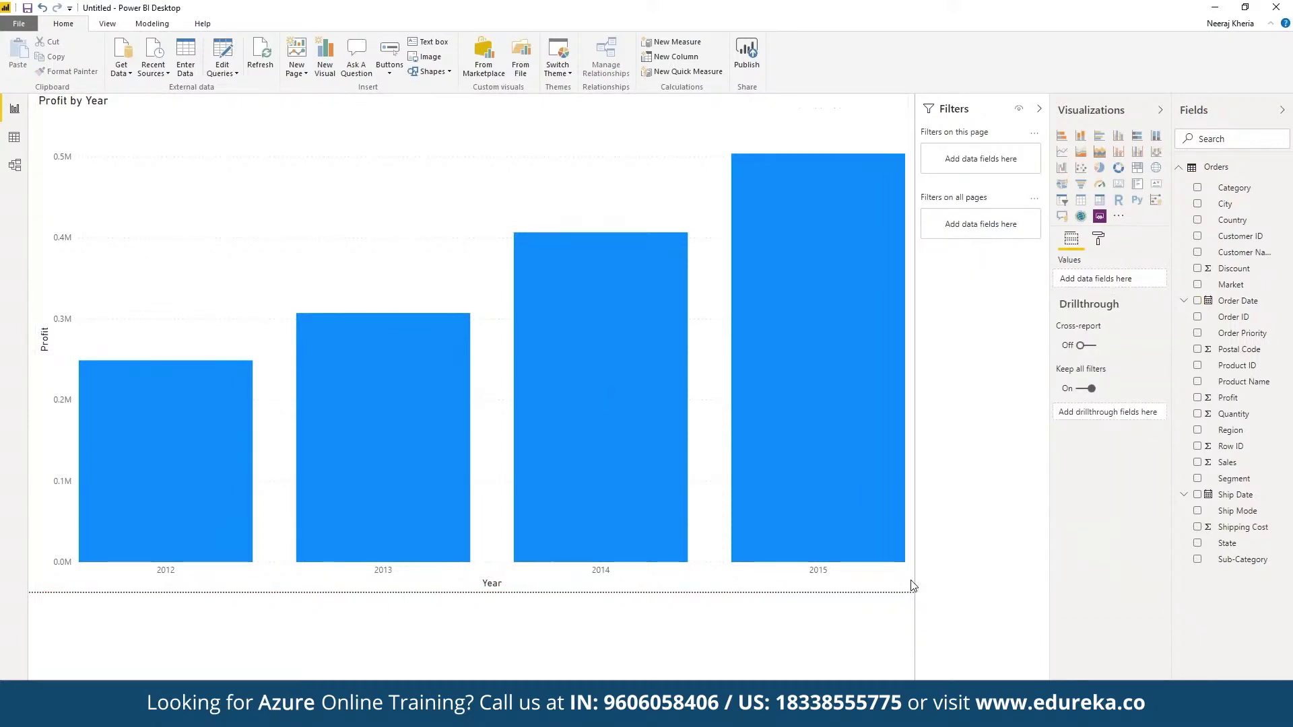
{"action": "left_click_drag", "start_coordinate": [914, 584], "coordinate": [848, 558]}
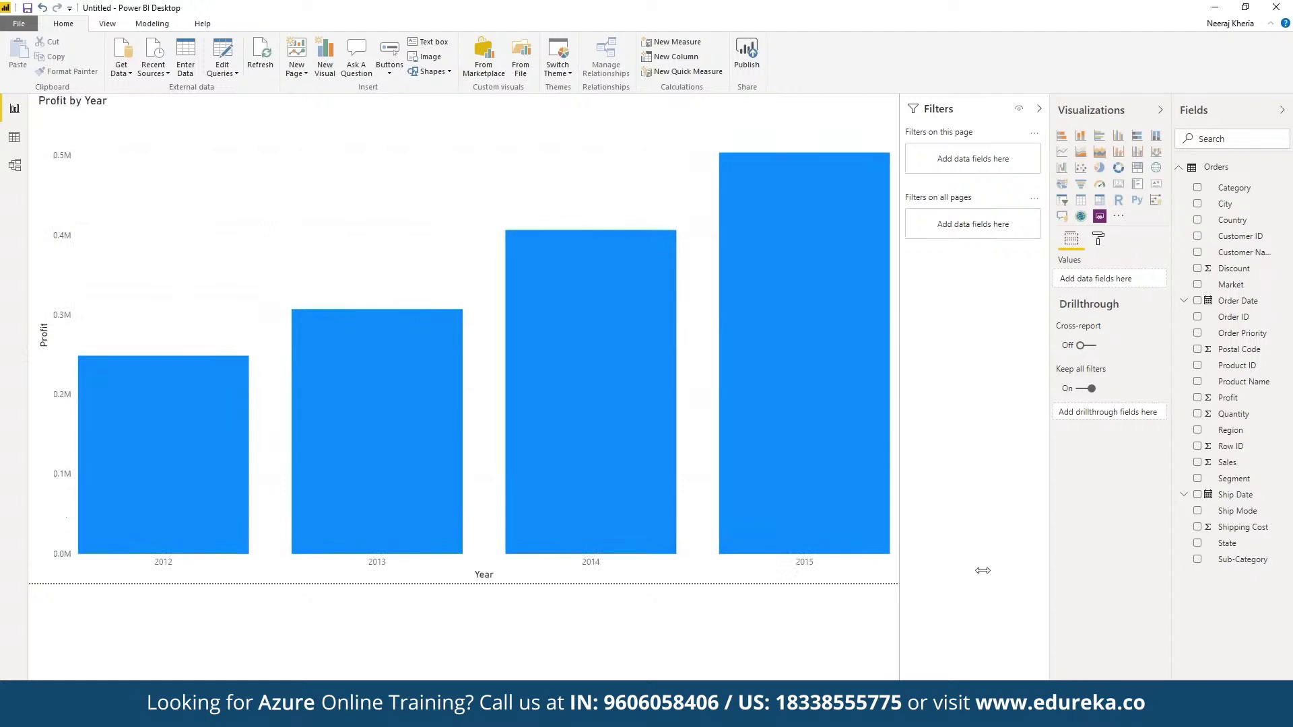
{"action": "left_click", "coordinate": [794, 539]}
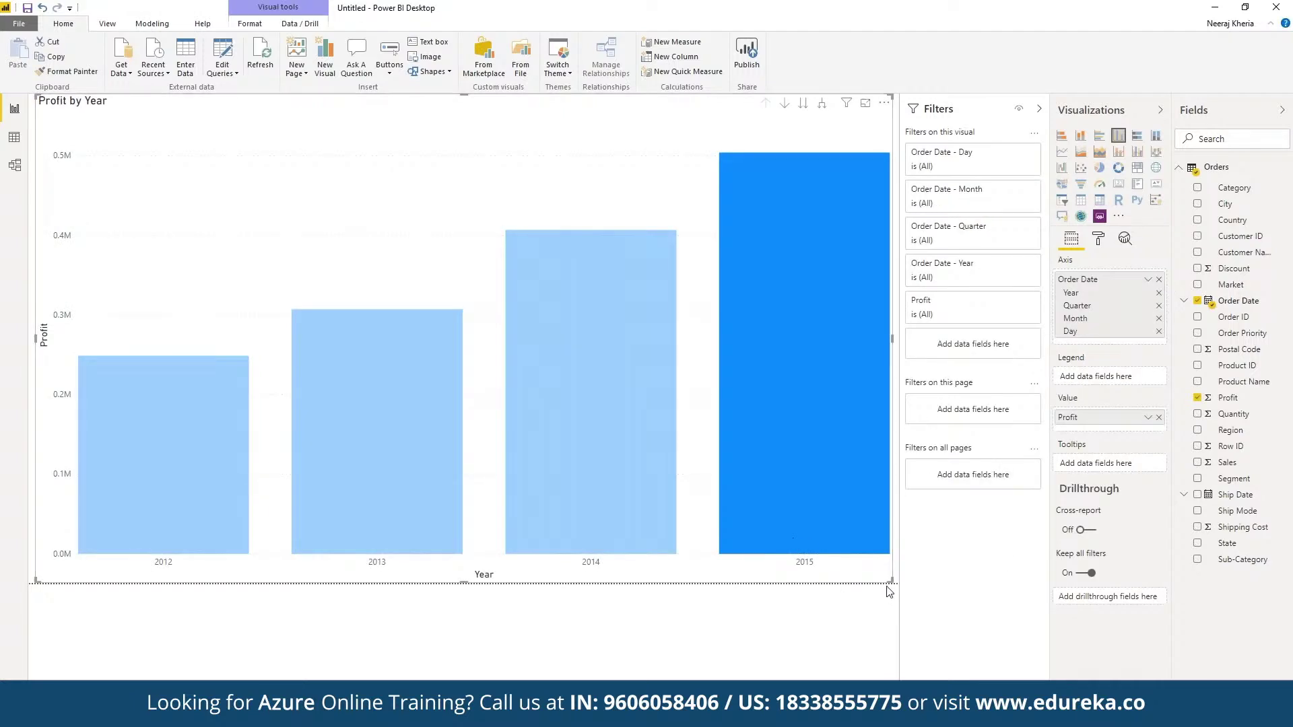
{"action": "left_click_drag", "start_coordinate": [889, 580], "coordinate": [462, 339]}
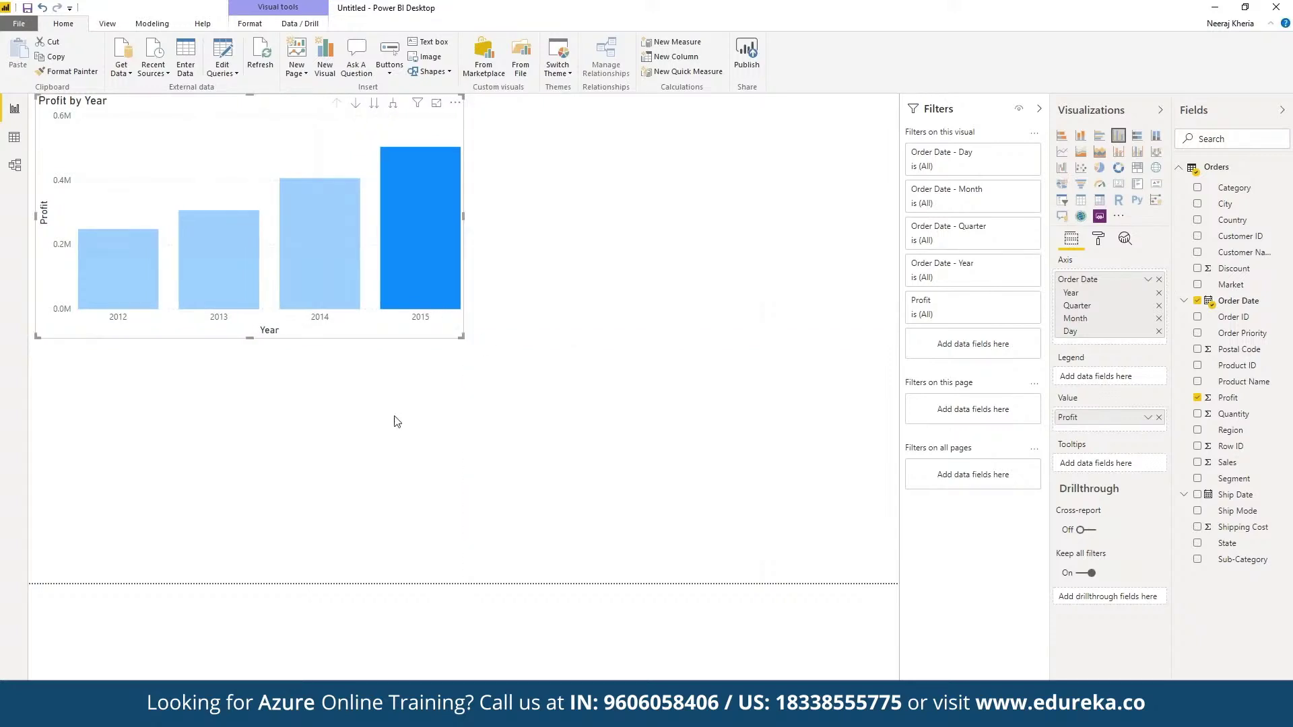
{"action": "left_click", "coordinate": [395, 422]}
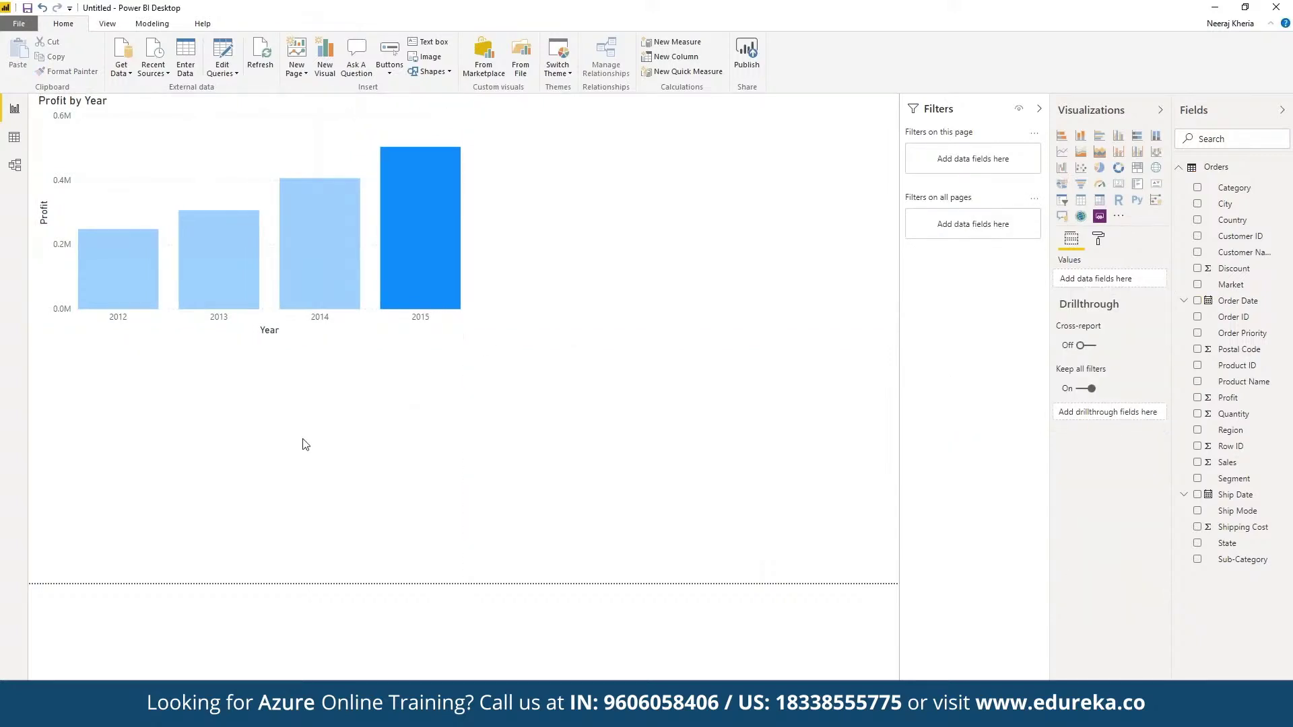
Step: Remove Day, Year and Quarter from the profit chart's axis so that only the Month level of Order Date remains
{"action": "left_click", "coordinate": [241, 221]}
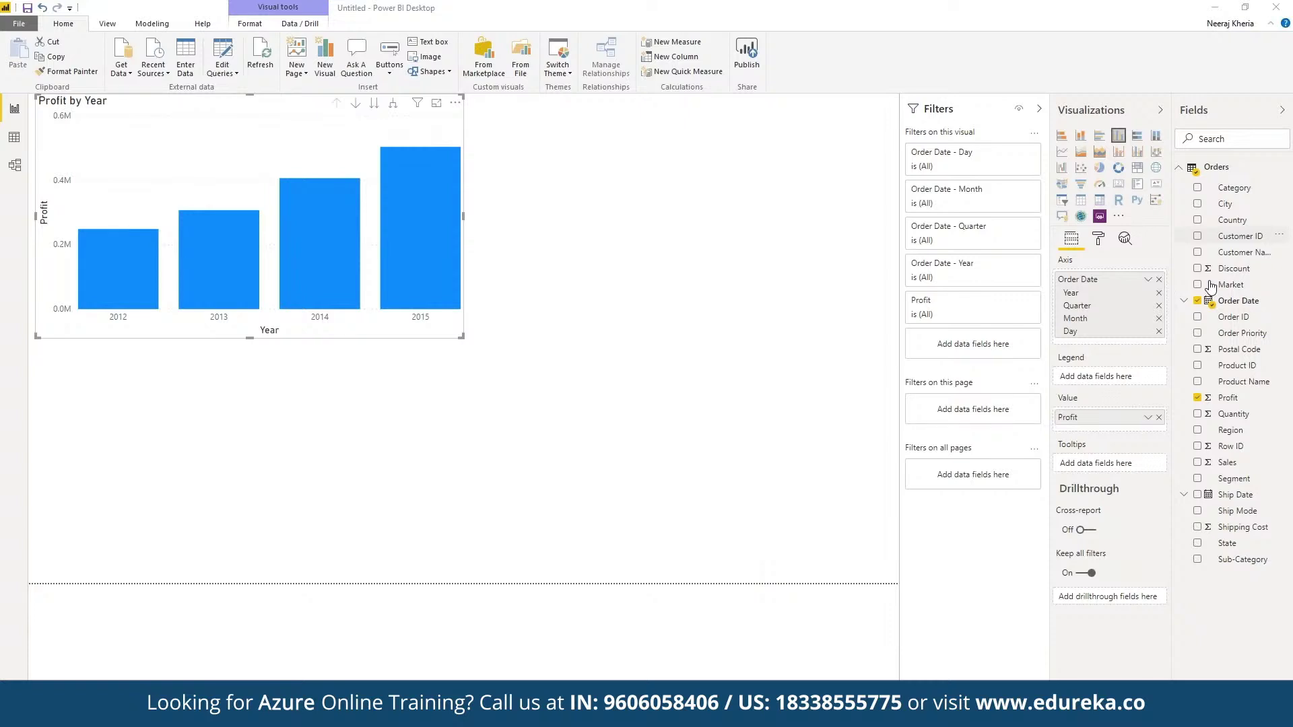
{"action": "left_click", "coordinate": [1159, 332]}
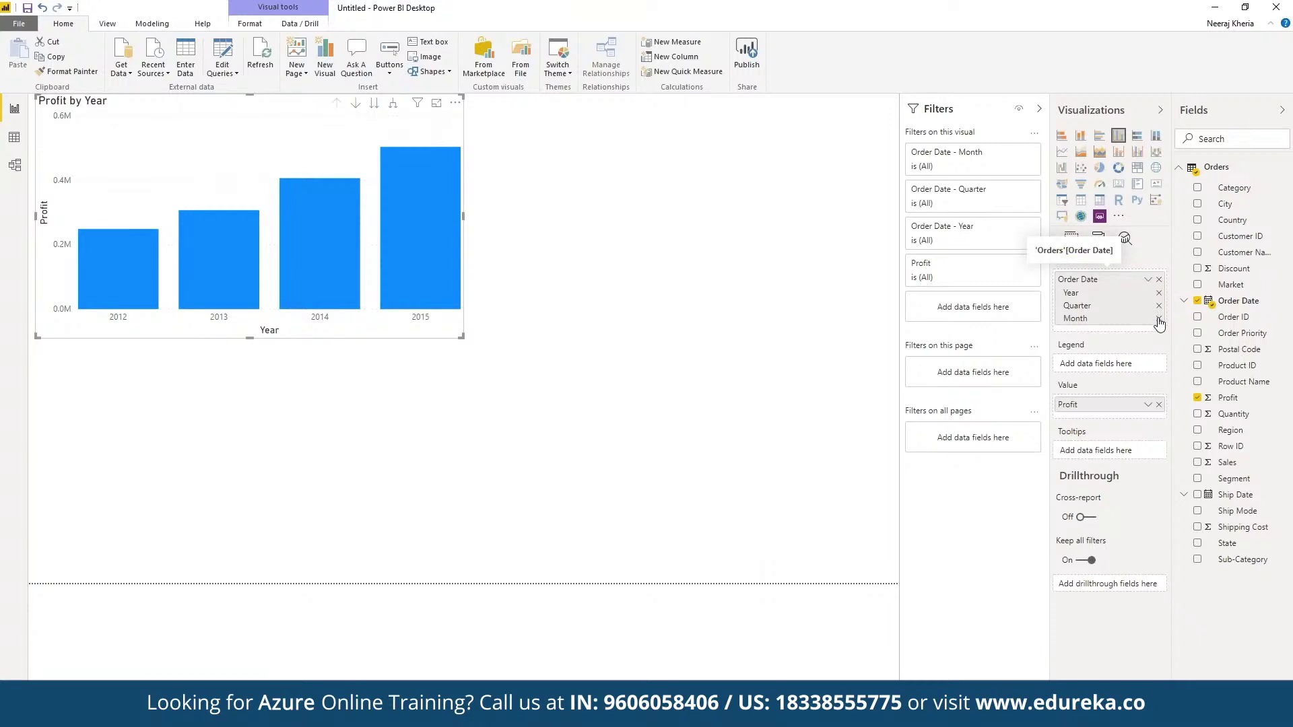
{"action": "left_click", "coordinate": [1159, 321]}
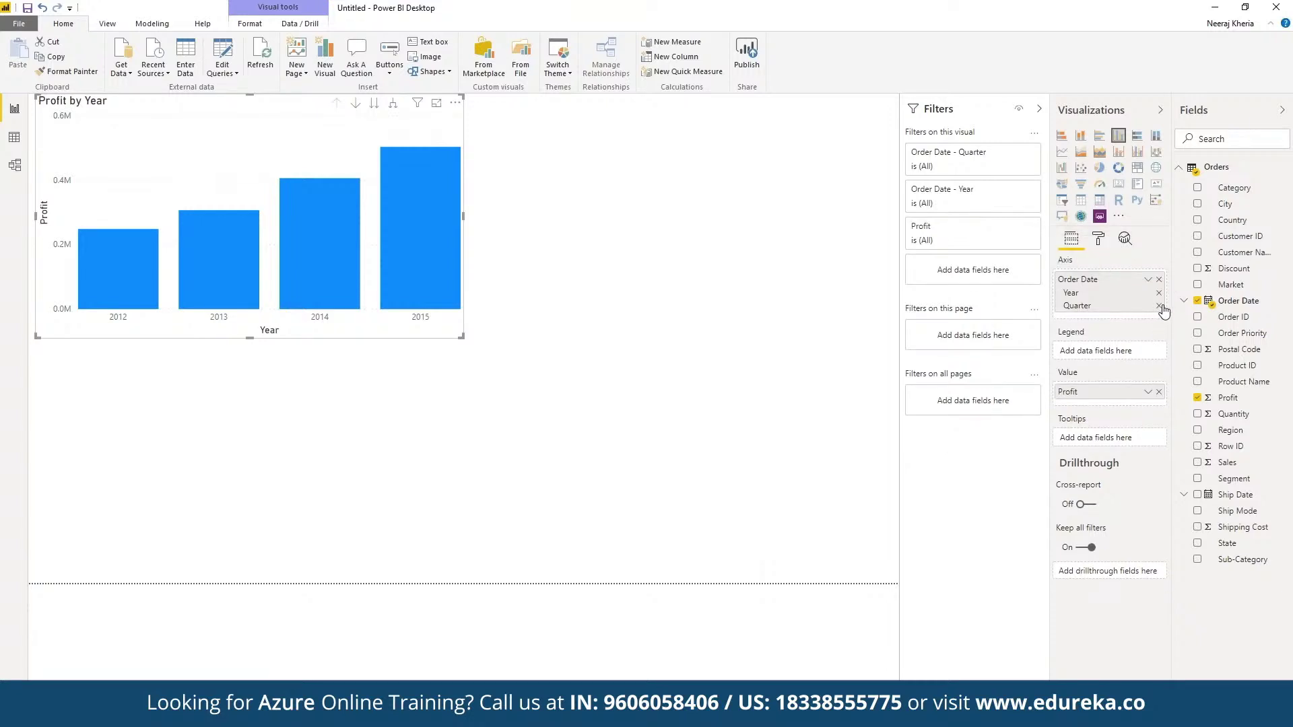
{"action": "key", "text": "ctrl+z"}
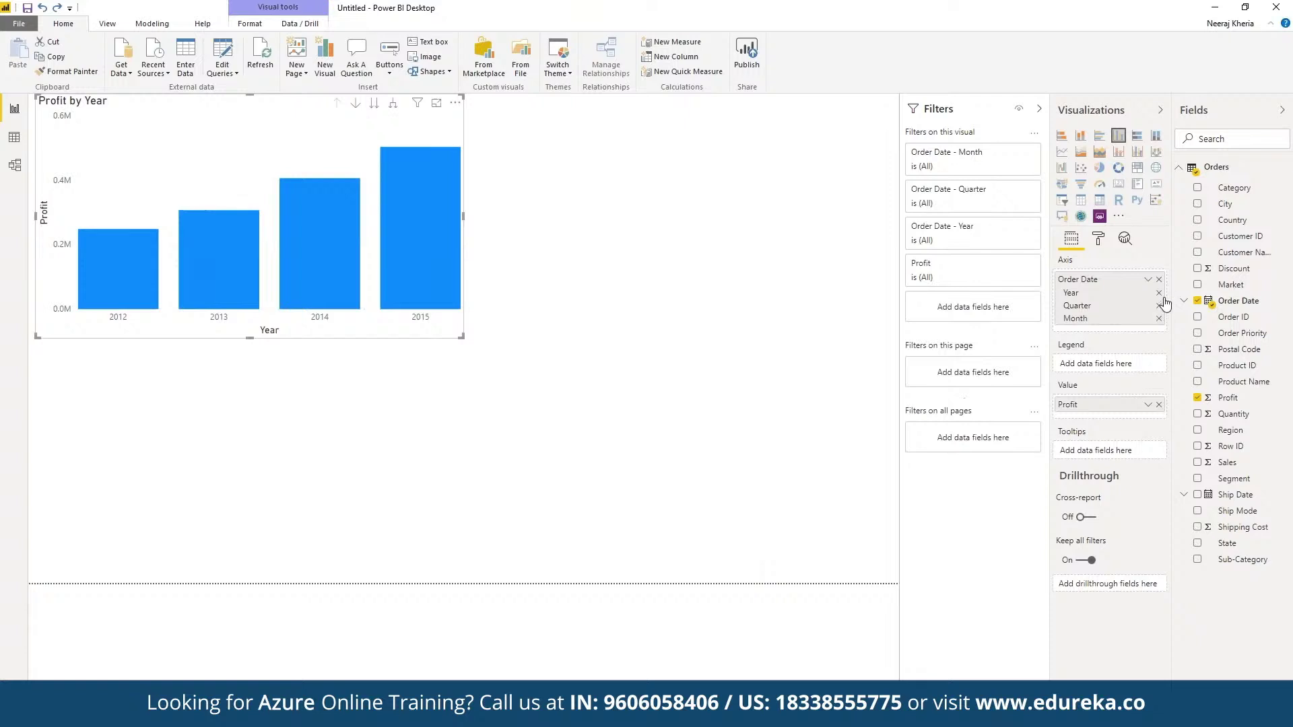
{"action": "left_click", "coordinate": [1159, 294]}
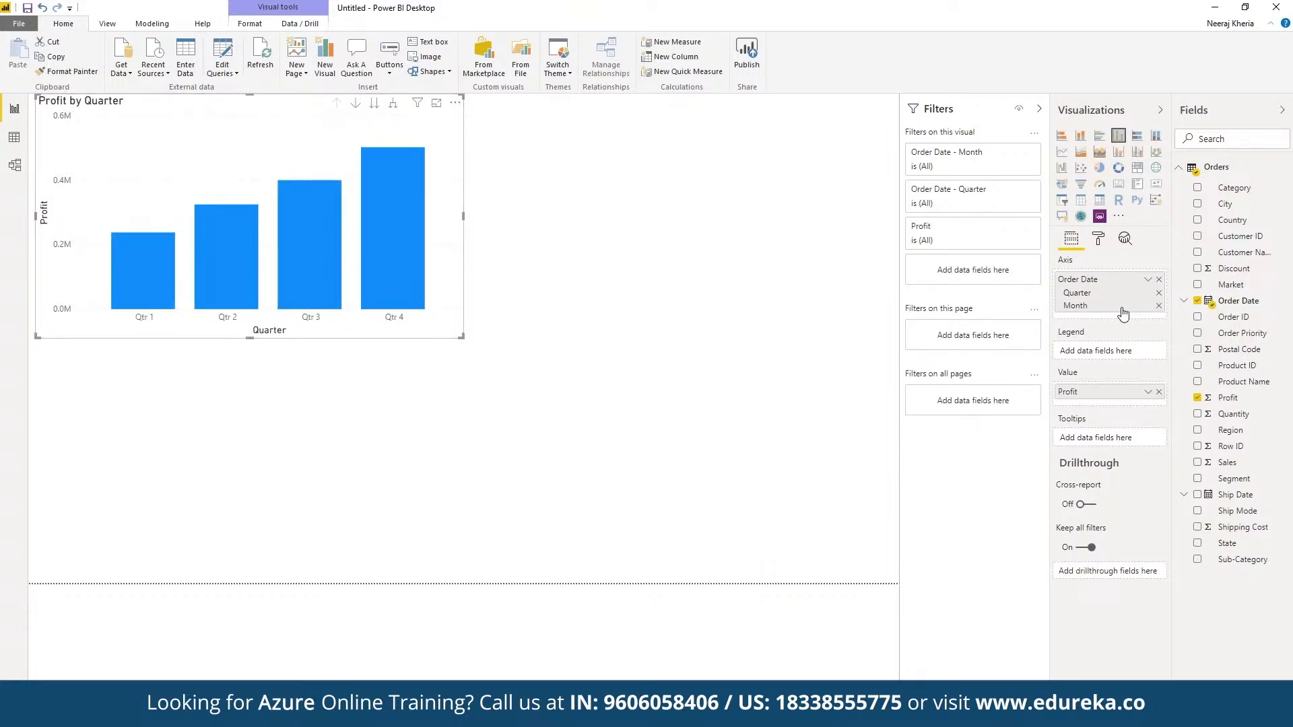
{"action": "left_click", "coordinate": [1158, 294]}
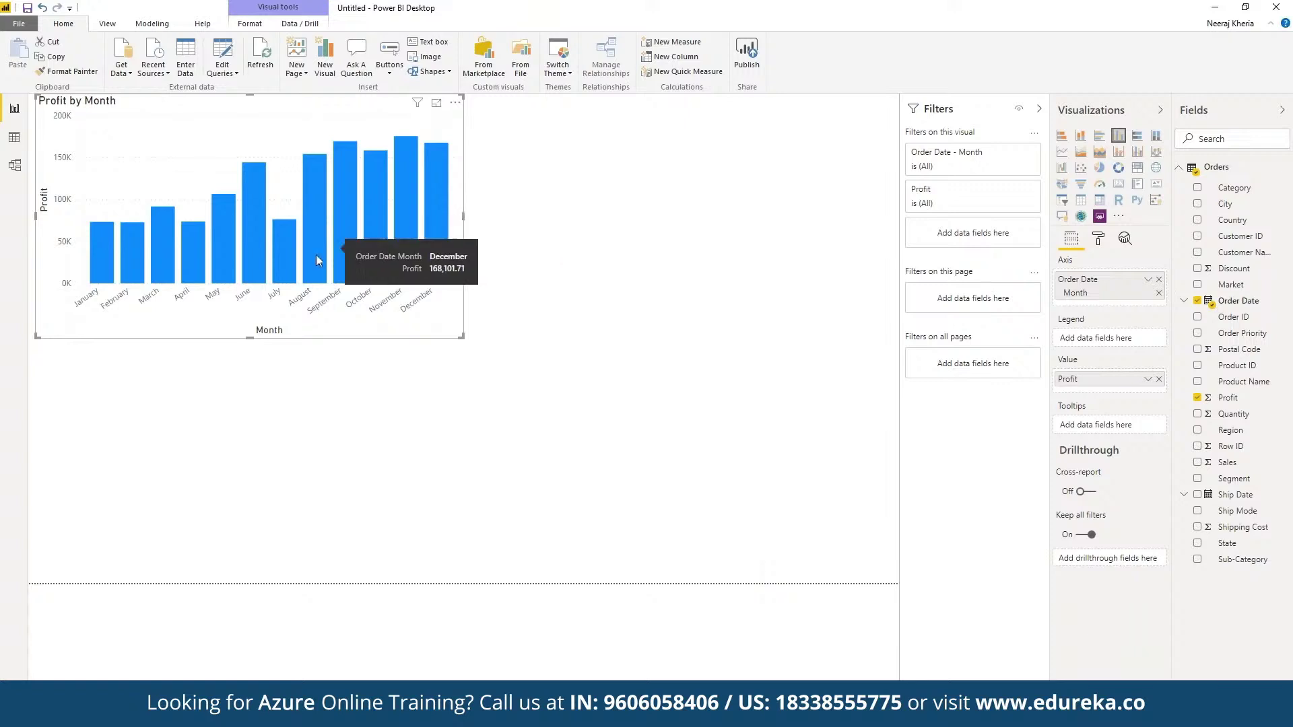
{"action": "mouse_move", "coordinate": [261, 216]}
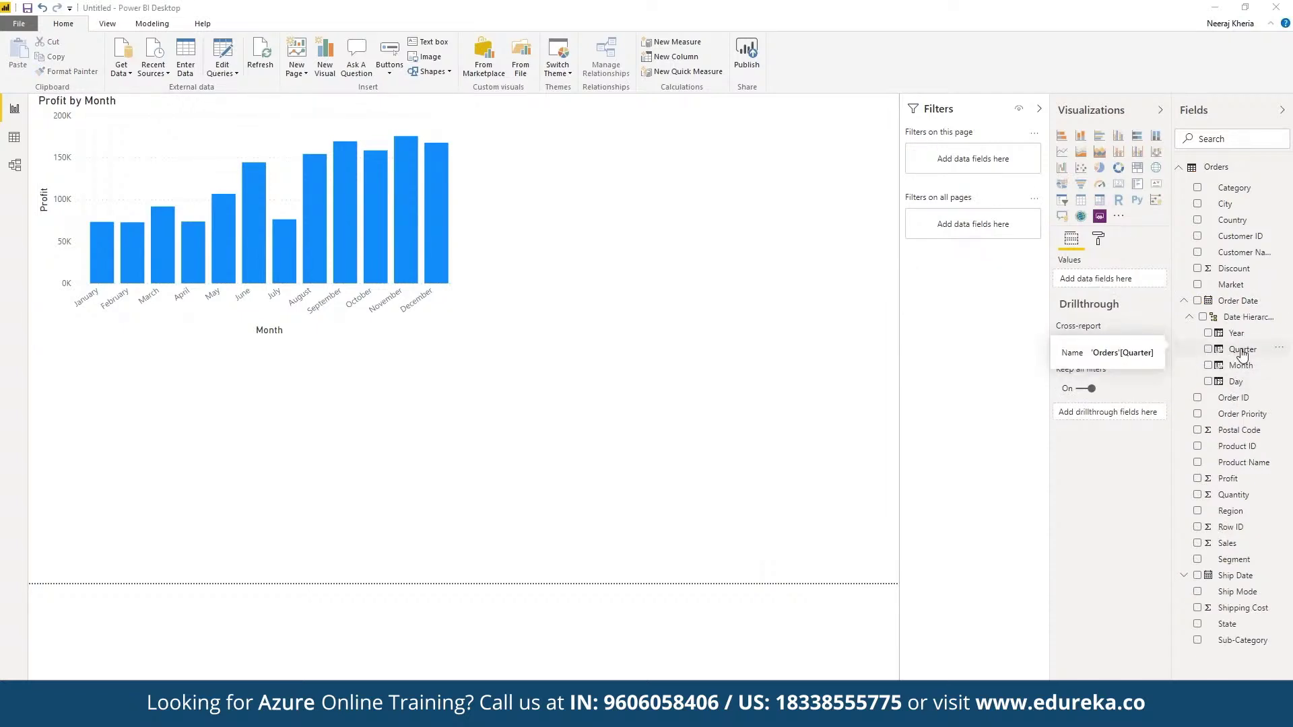
{"action": "left_click", "coordinate": [1208, 350]}
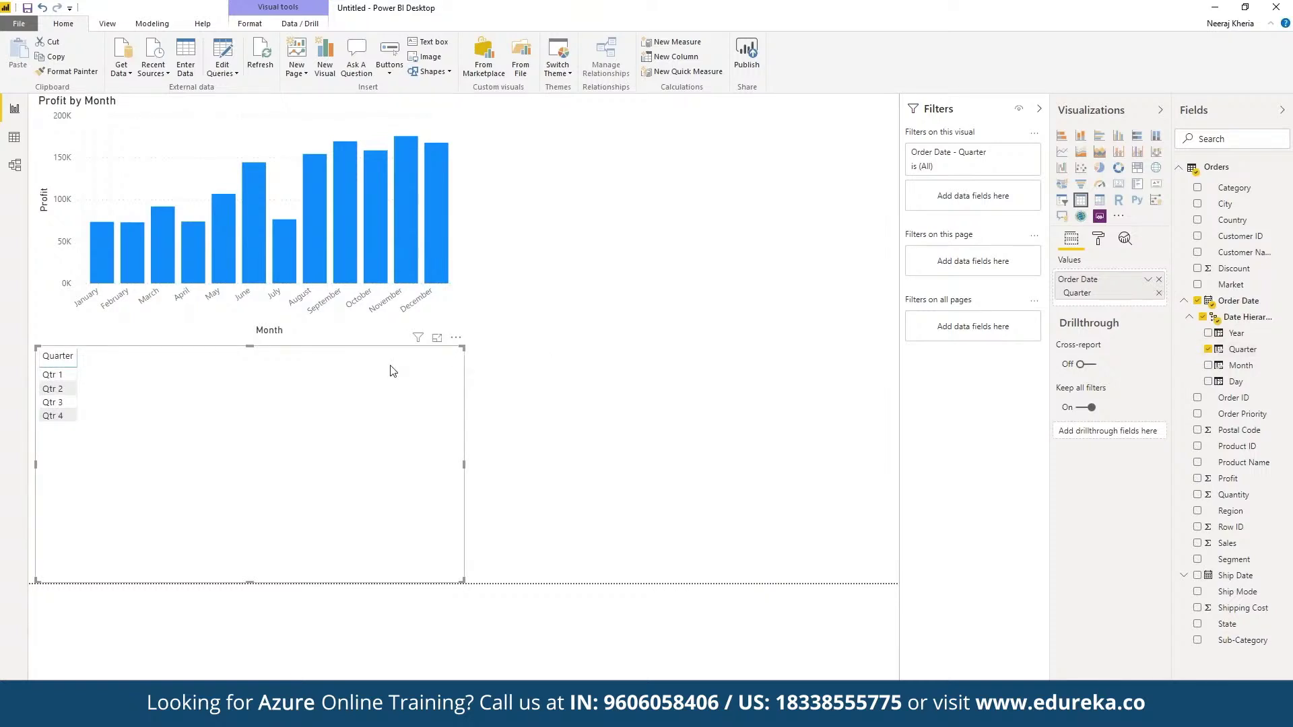
{"action": "left_click", "coordinate": [337, 231]}
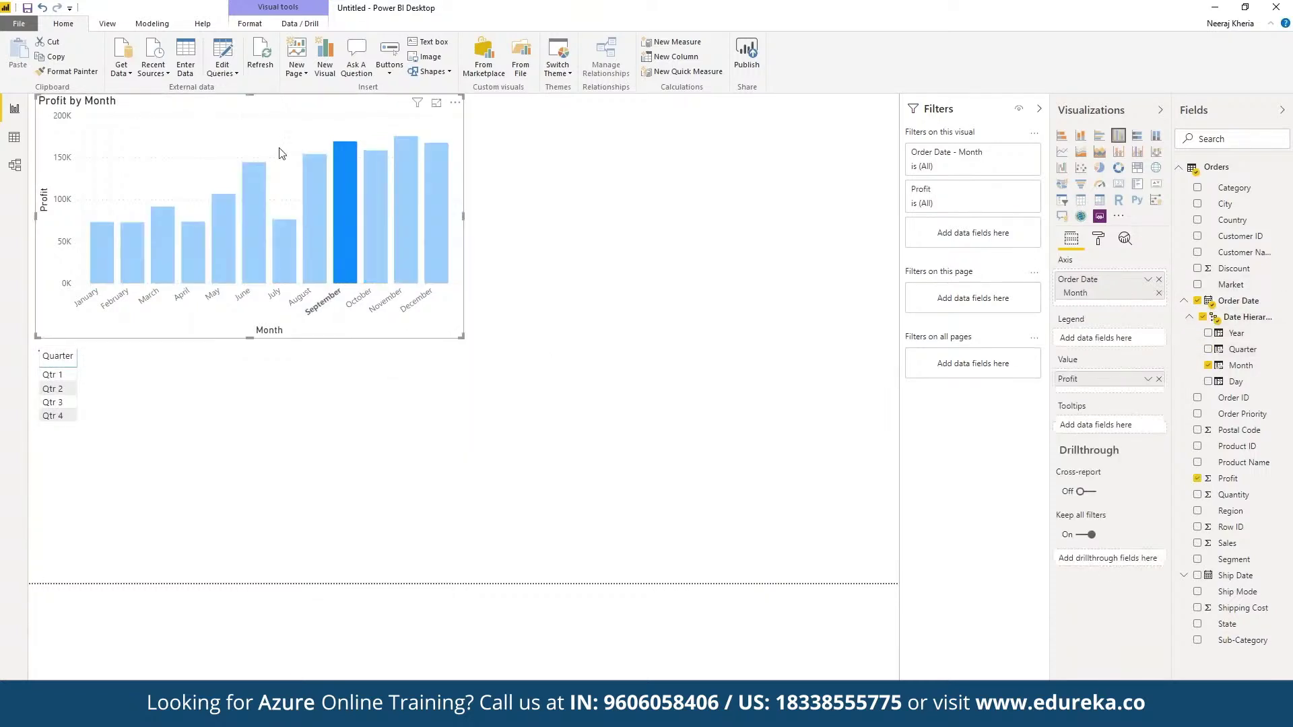
{"action": "left_click", "coordinate": [281, 126]}
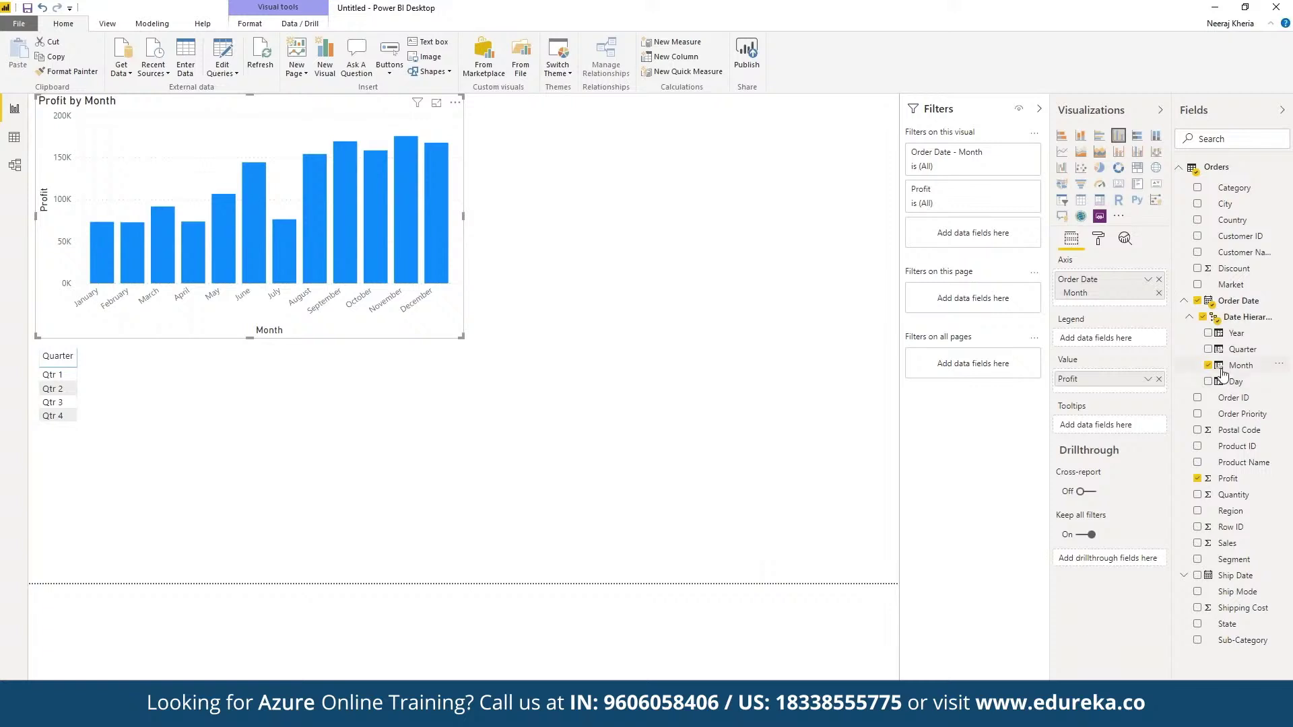
{"action": "left_click", "coordinate": [62, 433]}
{"action": "key", "text": "Delete"}
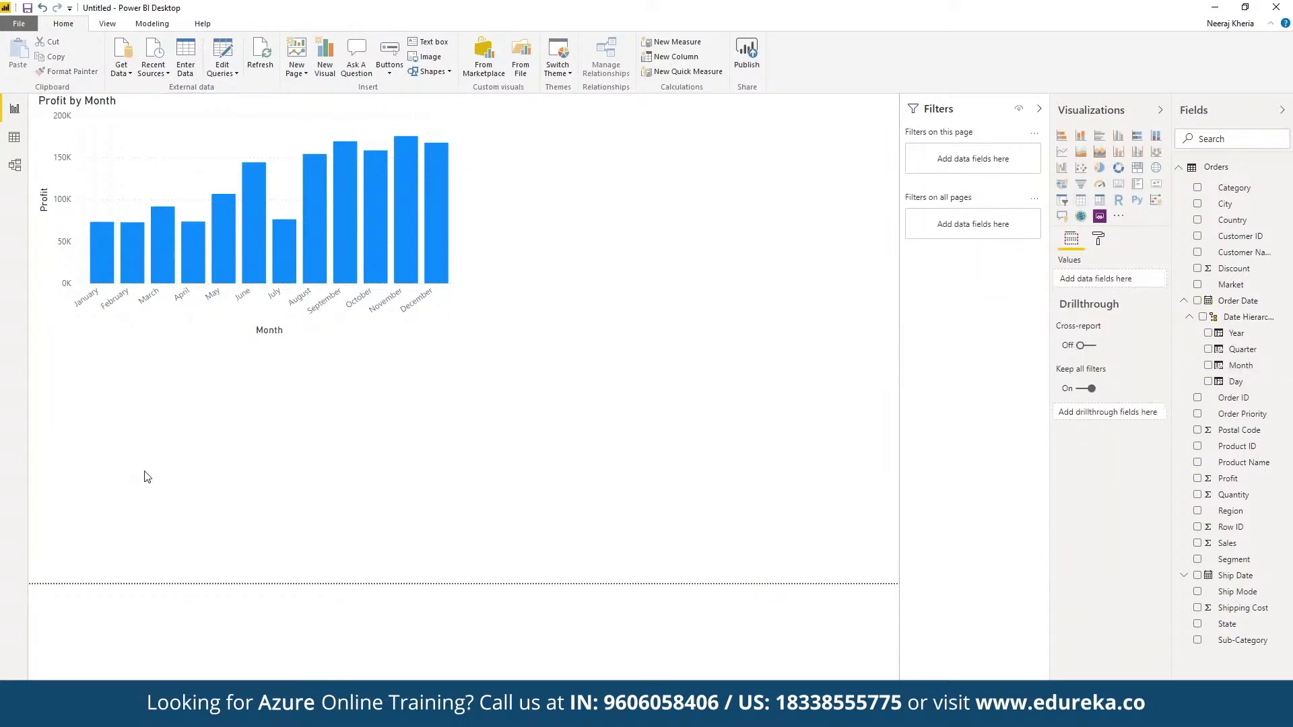
Step: Add the Quarter and Year levels of Order Date back to the profit chart's axis and inspect the yearly profit values
{"action": "left_click", "coordinate": [195, 174]}
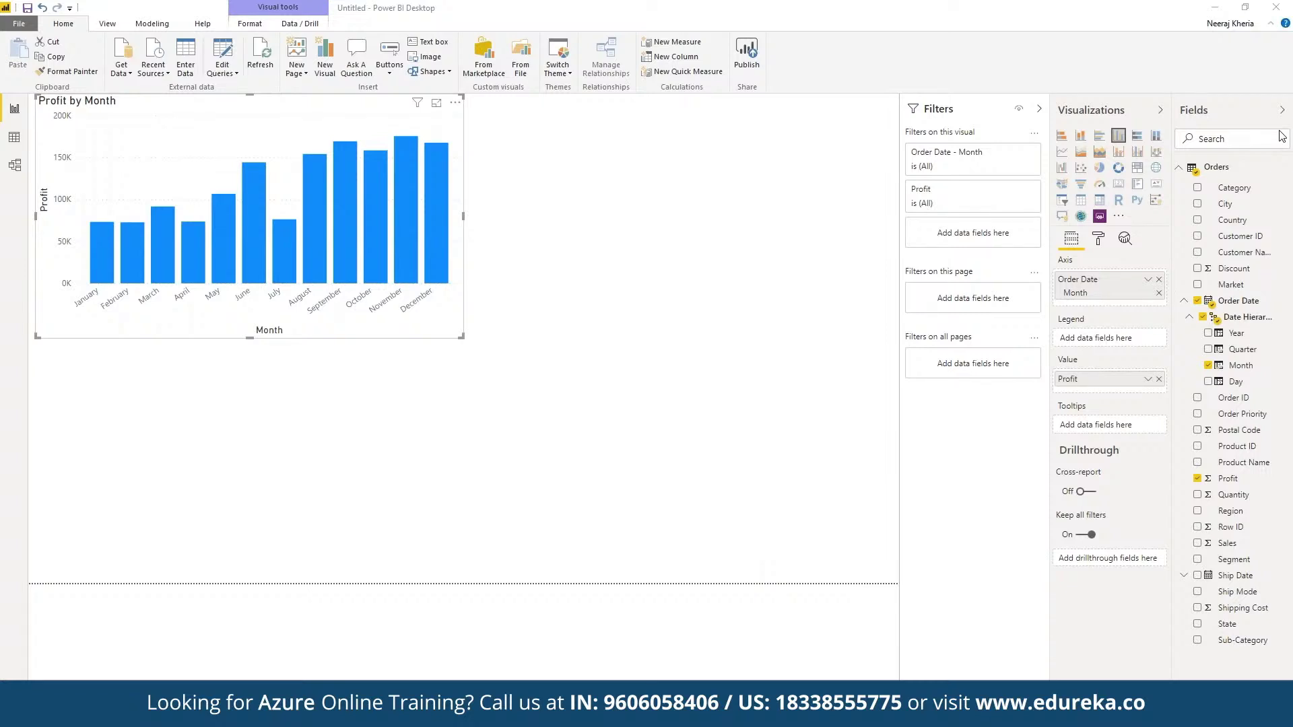
{"action": "left_click", "coordinate": [1208, 349]}
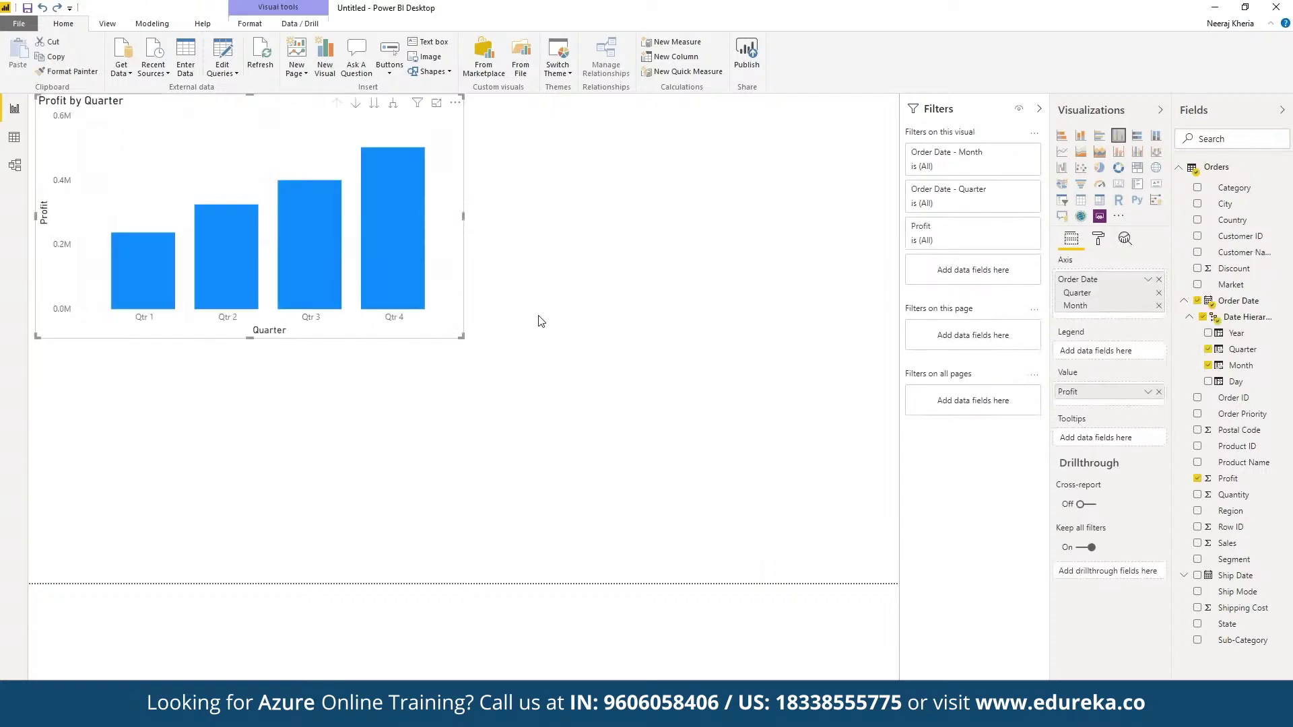
{"action": "key", "text": "ctrl+z"}
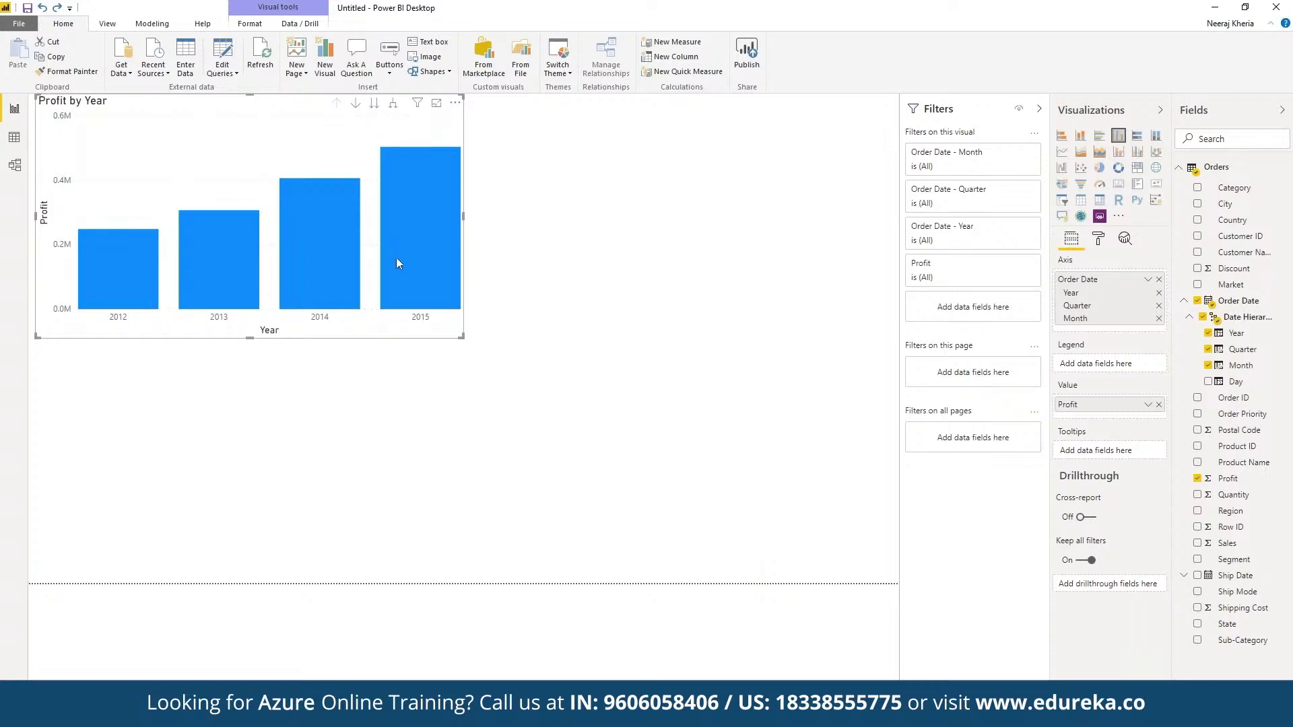
{"action": "mouse_move", "coordinate": [396, 257]}
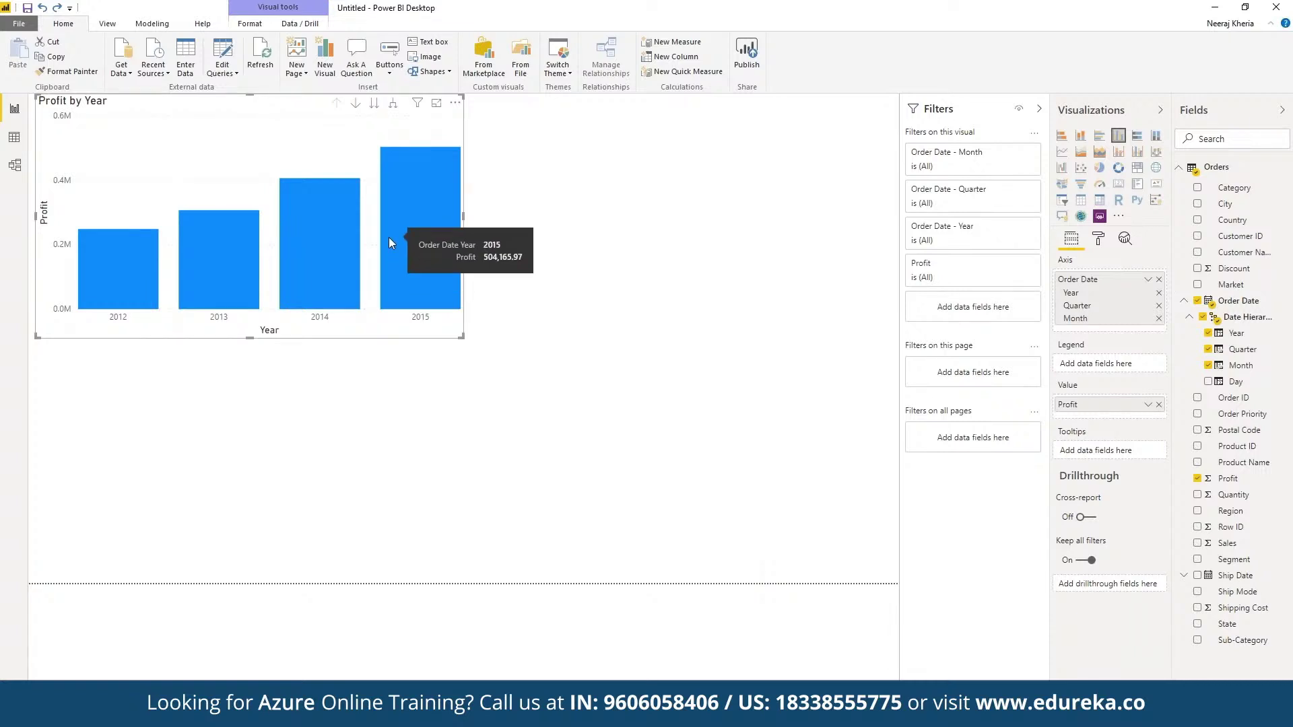
{"action": "mouse_move", "coordinate": [301, 230]}
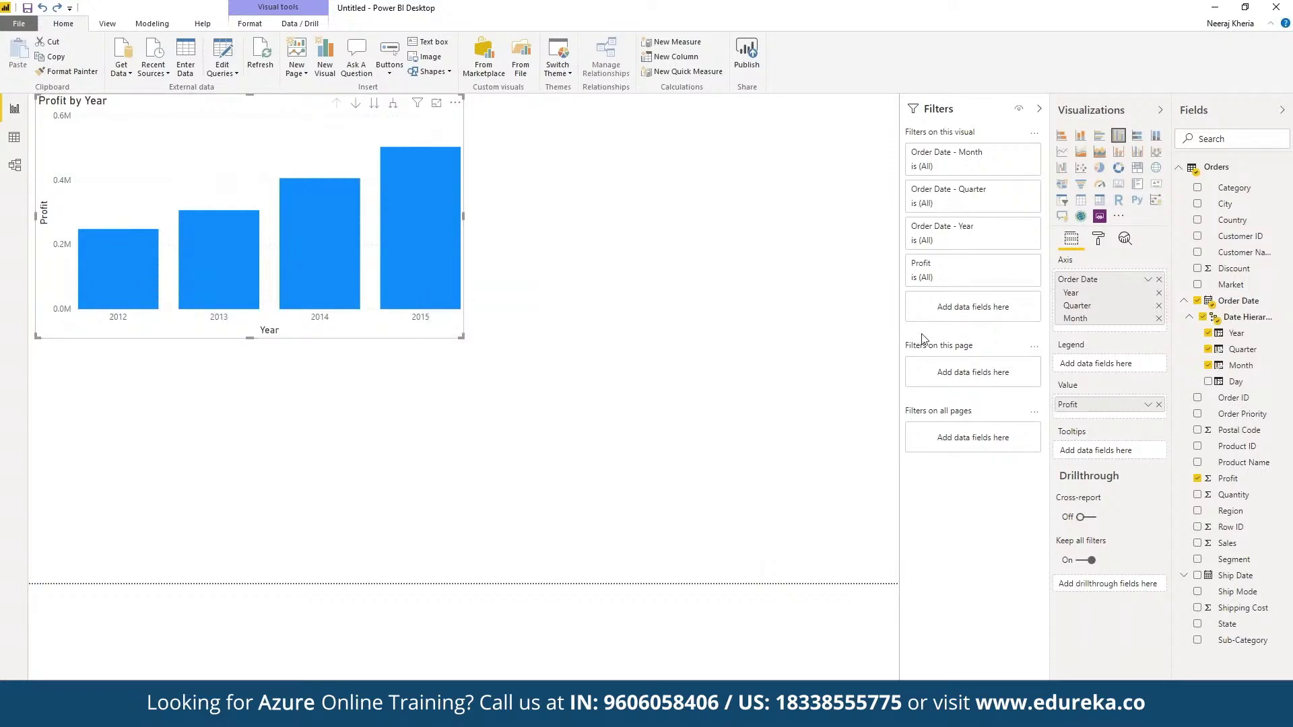
Step: Leave only Year on the chart's axis by removing Quarter and Month, and set Quarter as the legend
{"action": "left_click", "coordinate": [1159, 306]}
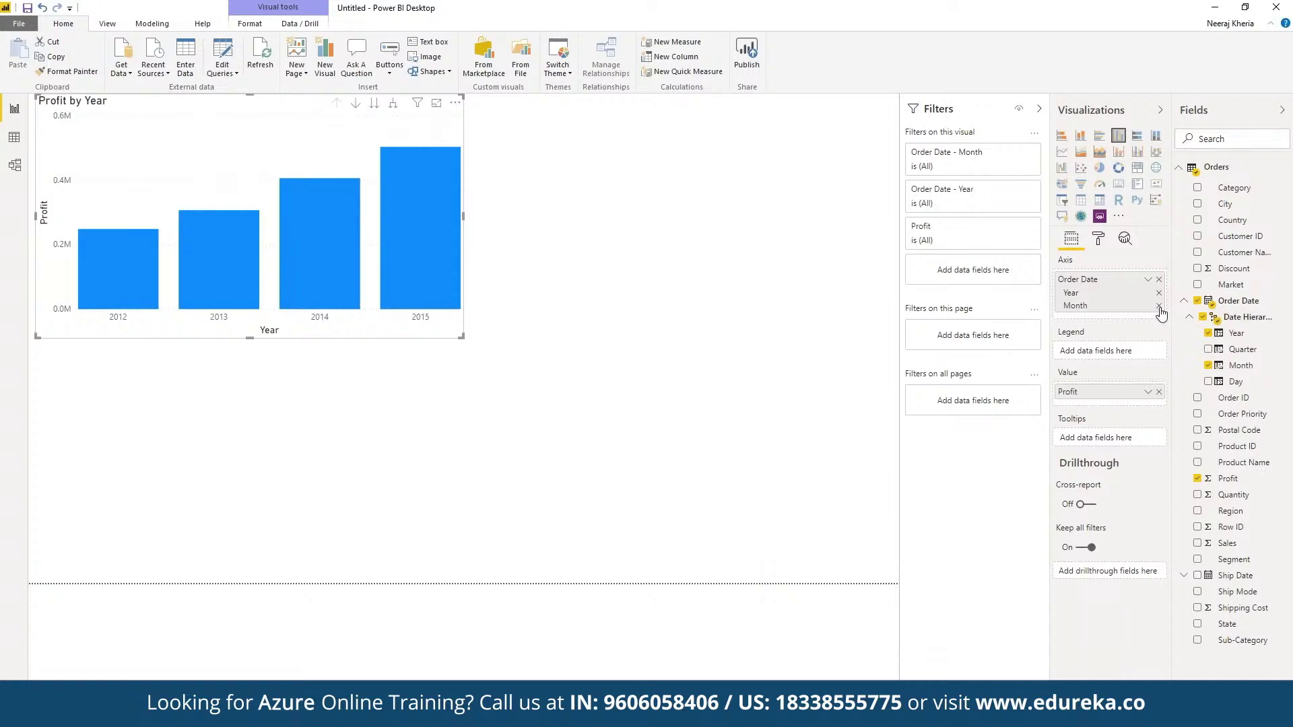
{"action": "left_click", "coordinate": [1159, 306]}
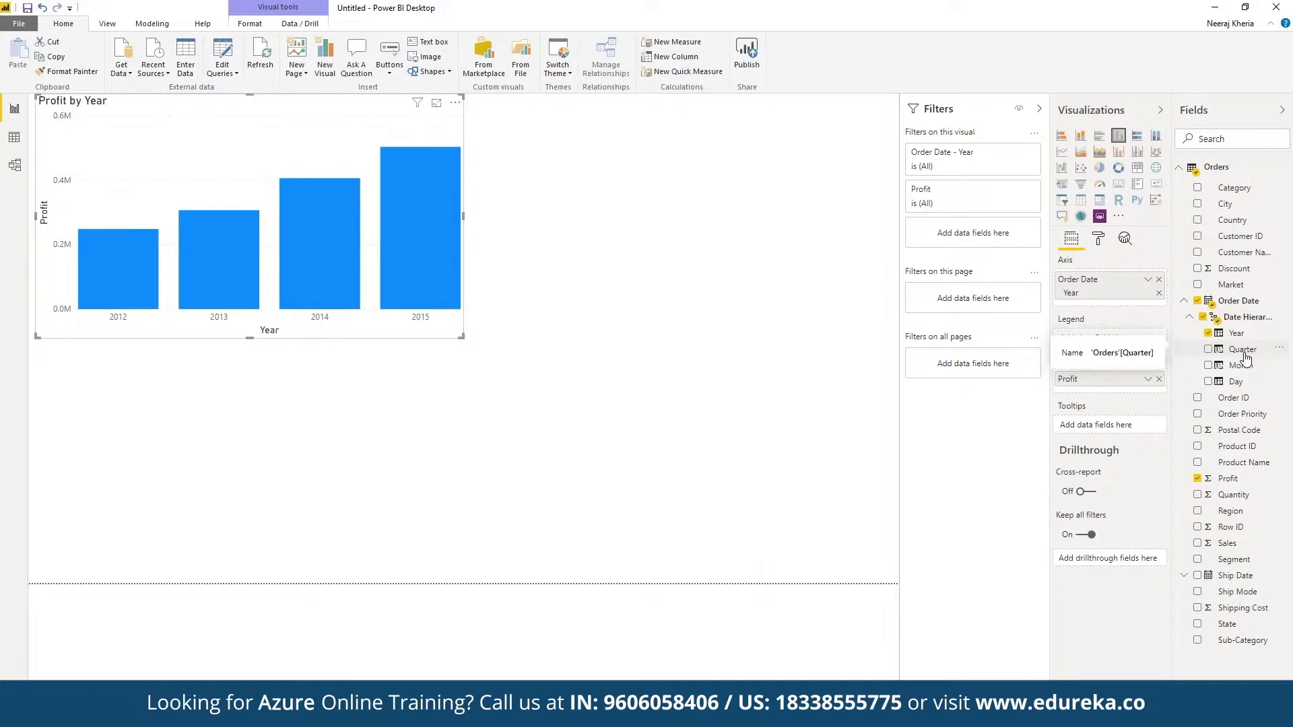
{"action": "left_click_drag", "start_coordinate": [1246, 359], "coordinate": [1132, 342]}
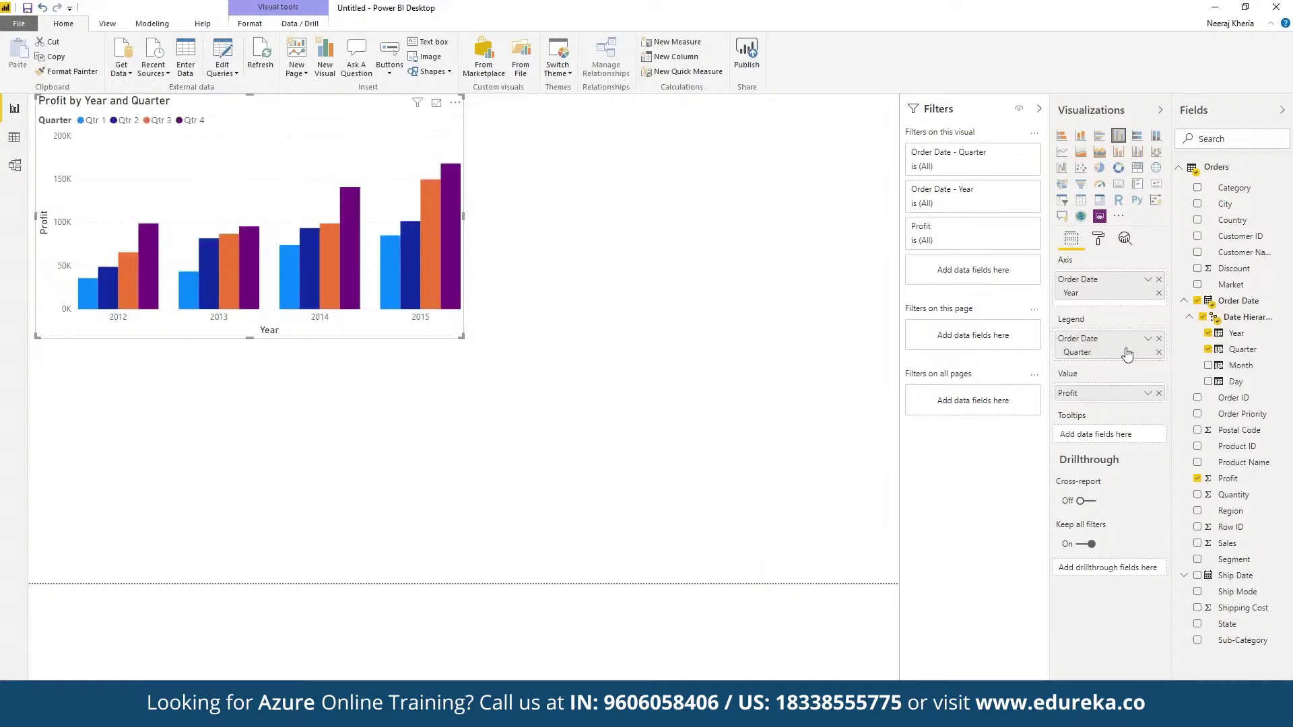
Step: Stretch the chart to the full page width and about 70% of its height, and highlight the Qtr 1 column of 2015
{"action": "left_click_drag", "start_coordinate": [462, 338], "coordinate": [893, 445]}
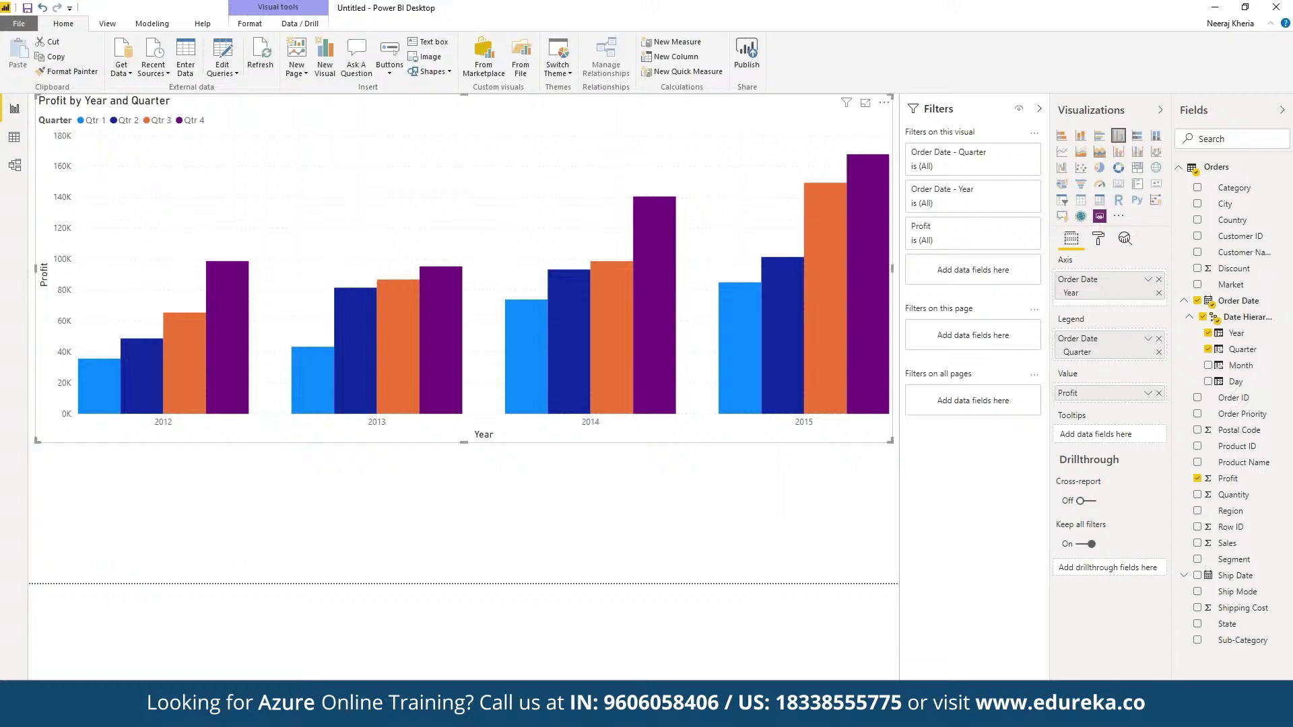
{"action": "left_click", "coordinate": [523, 508]}
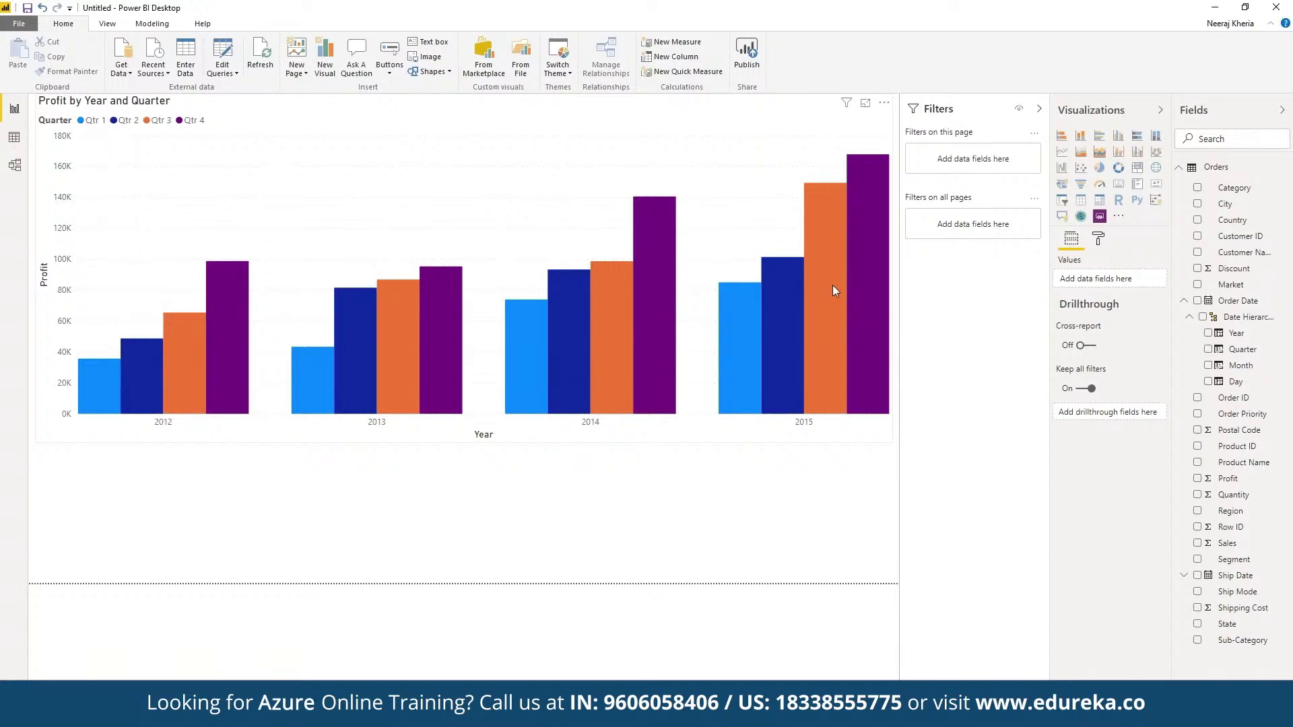
{"action": "left_click", "coordinate": [759, 361]}
{"action": "left_click", "coordinate": [694, 455]}
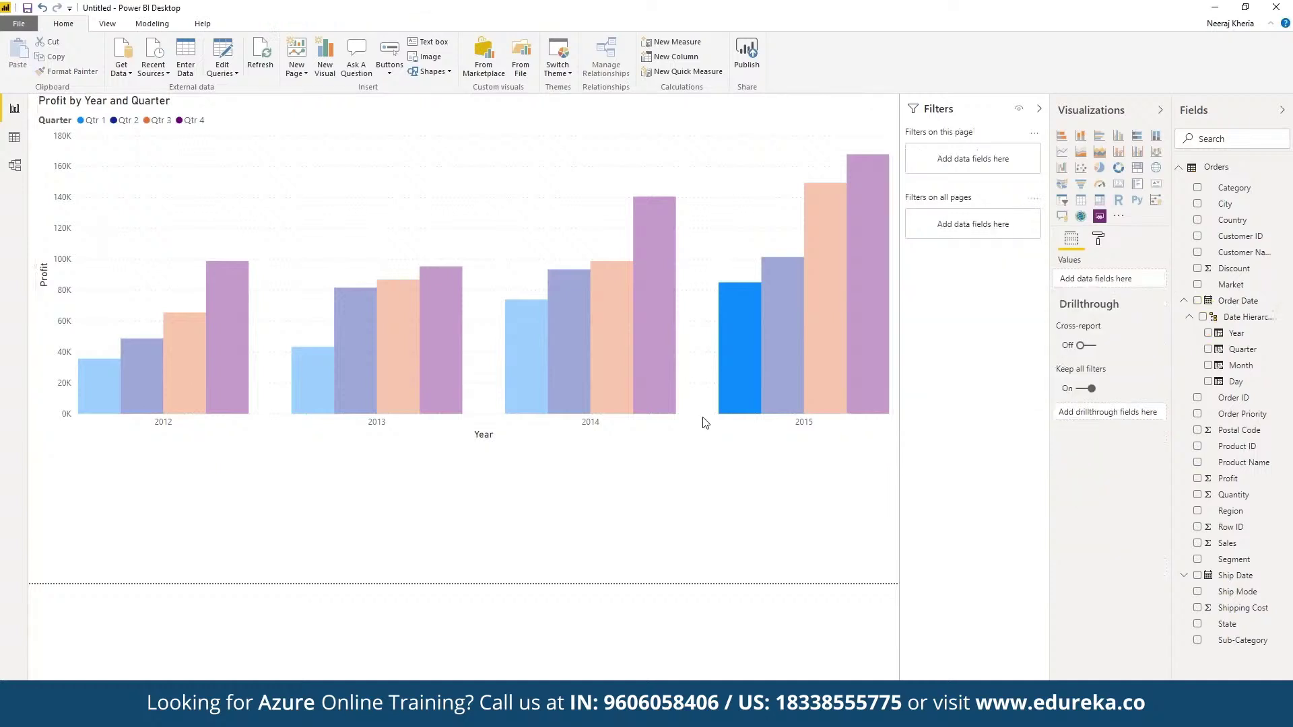
Step: Replace Quarter with Segment as the legend of the yearly profit chart
{"action": "left_click", "coordinate": [719, 259]}
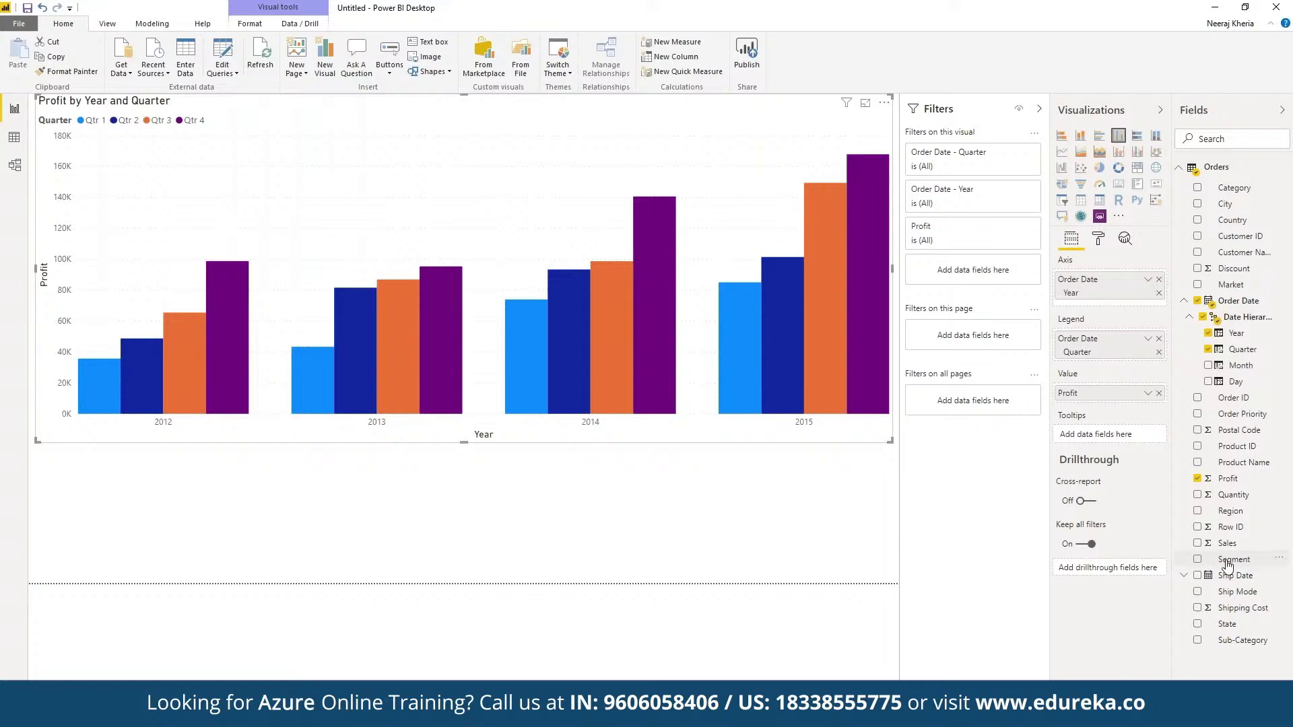
{"action": "left_click_drag", "start_coordinate": [1229, 565], "coordinate": [1108, 357]}
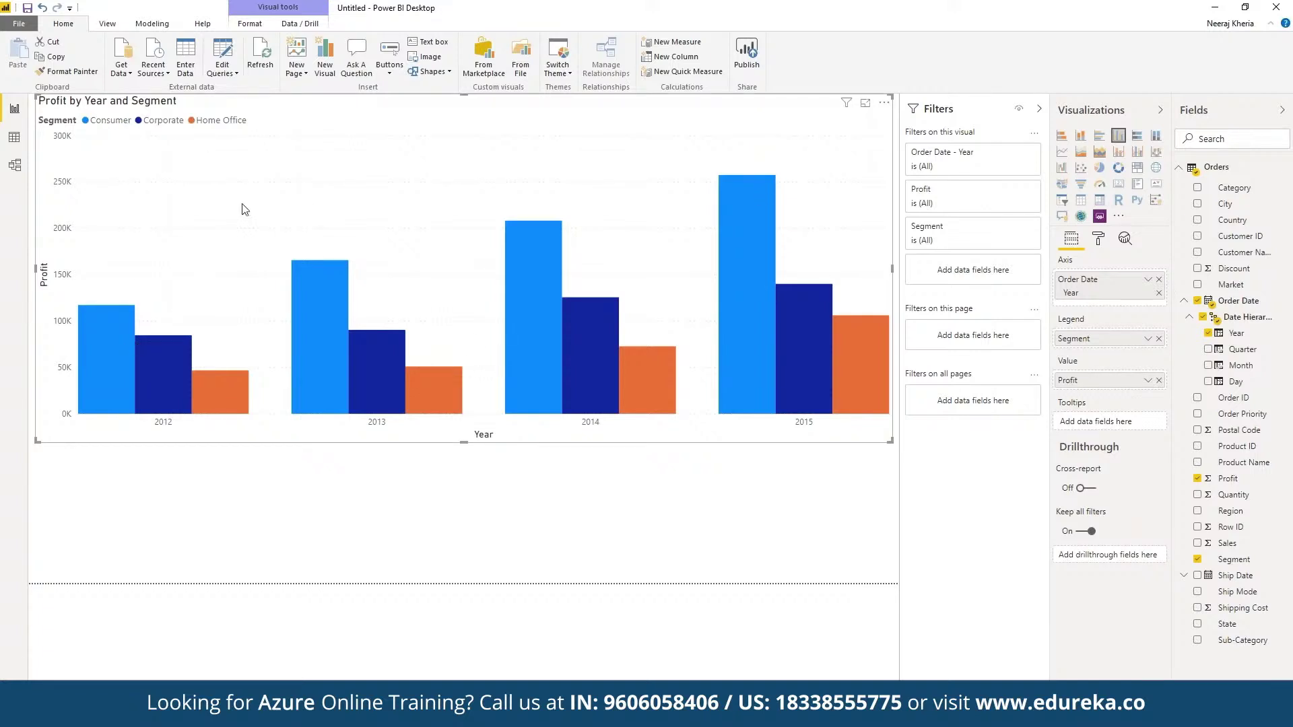
Step: Inspect the profit values of the segments for each year from 2012 to 2015 in the column chart
{"action": "mouse_move", "coordinate": [206, 374]}
{"action": "mouse_move", "coordinate": [860, 377]}
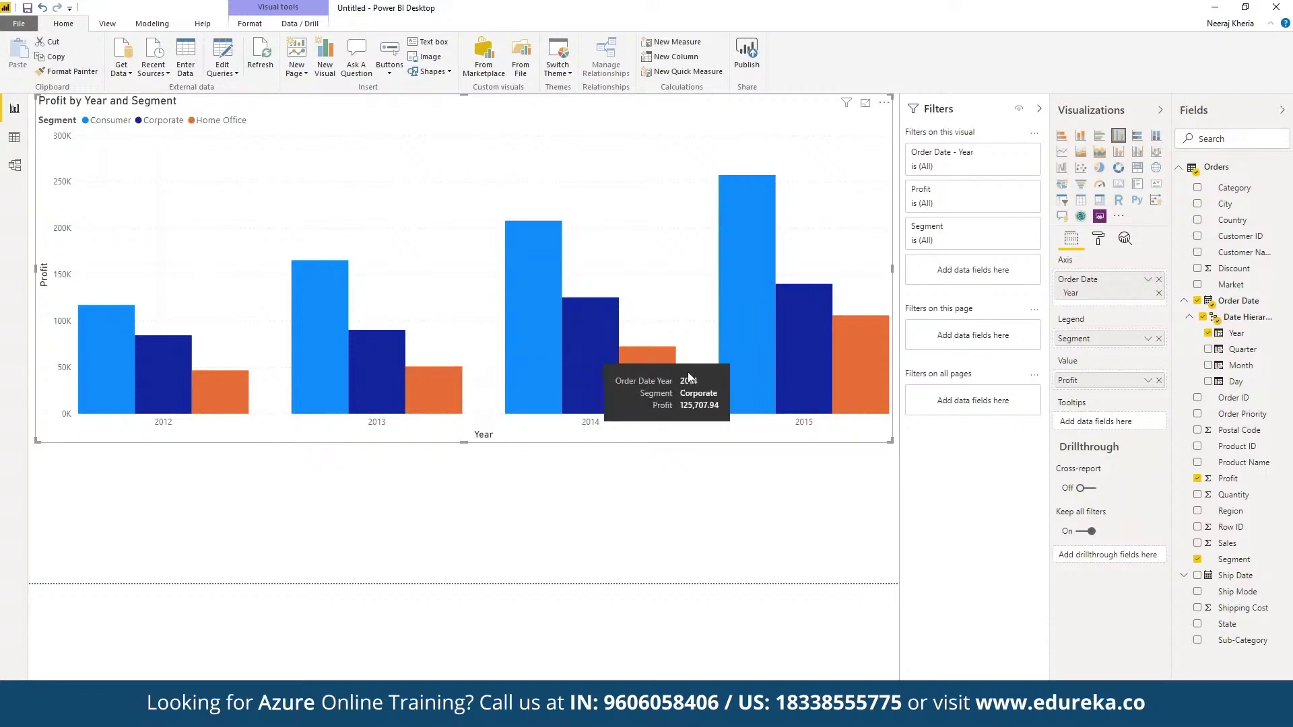
{"action": "mouse_move", "coordinate": [843, 346]}
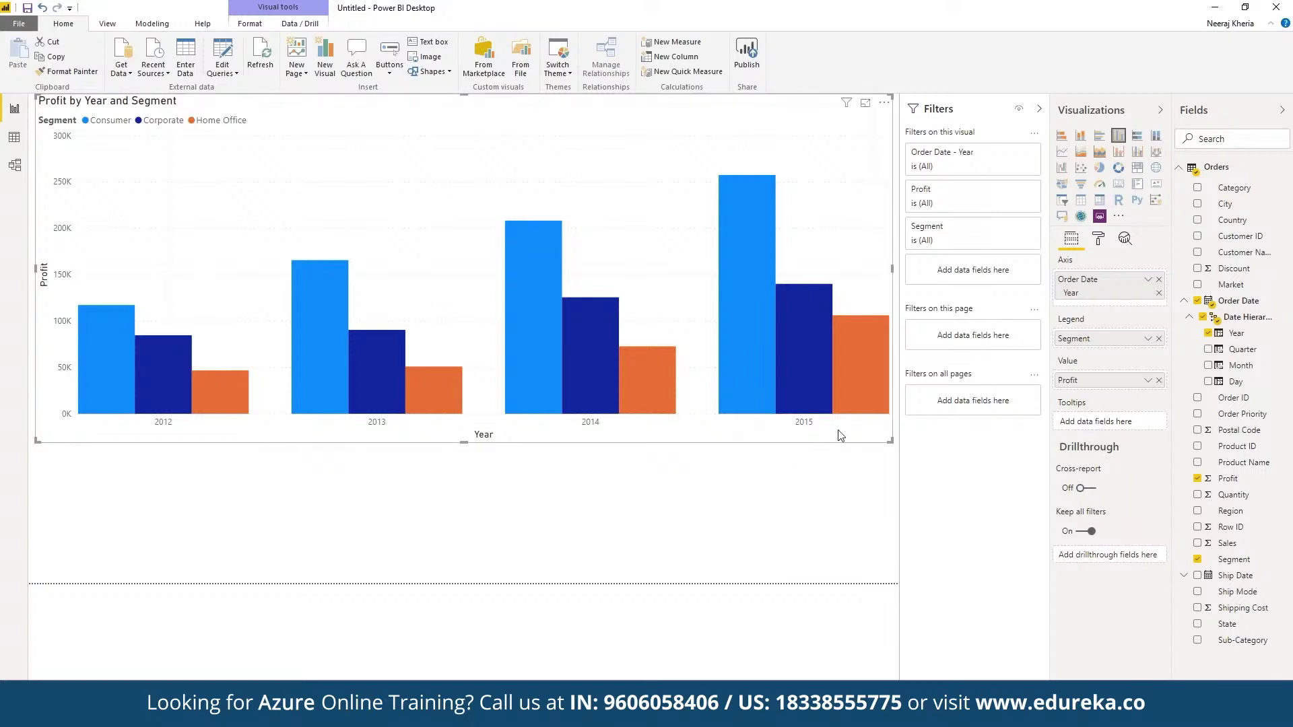
{"action": "mouse_move", "coordinate": [745, 219]}
{"action": "mouse_move", "coordinate": [424, 389]}
{"action": "mouse_move", "coordinate": [164, 362]}
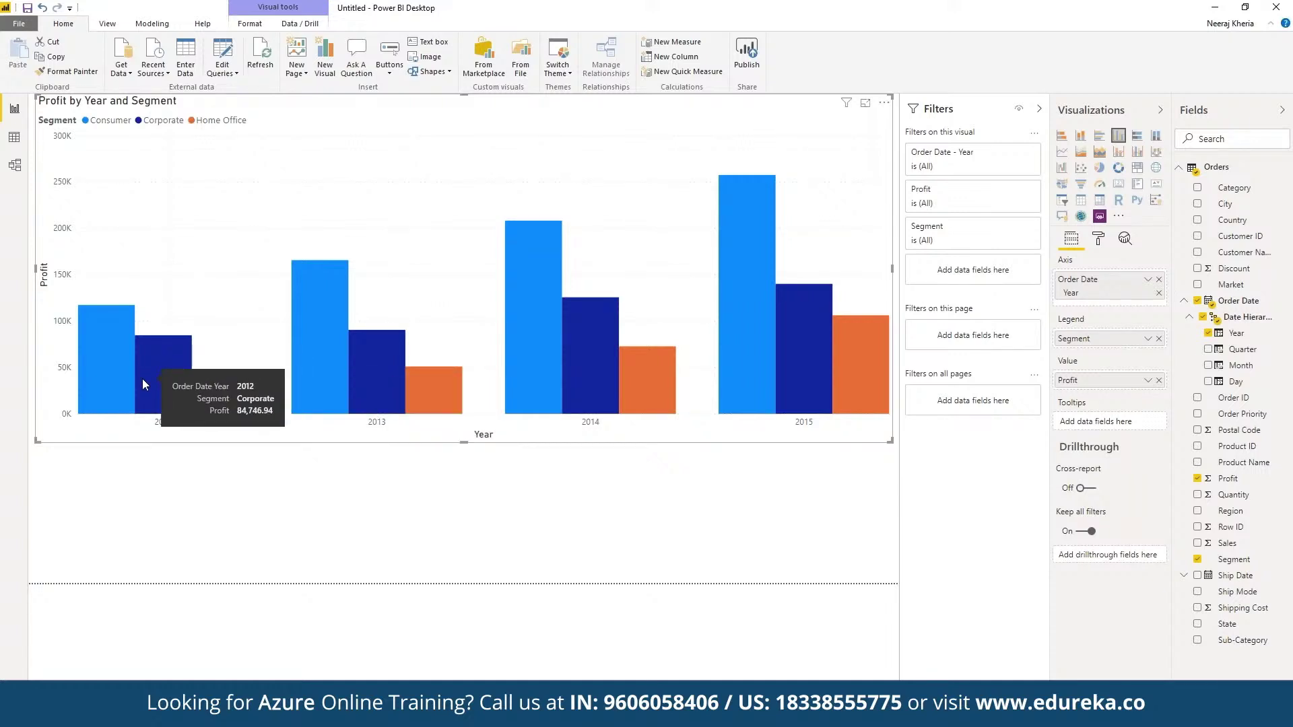
{"action": "mouse_move", "coordinate": [388, 382]}
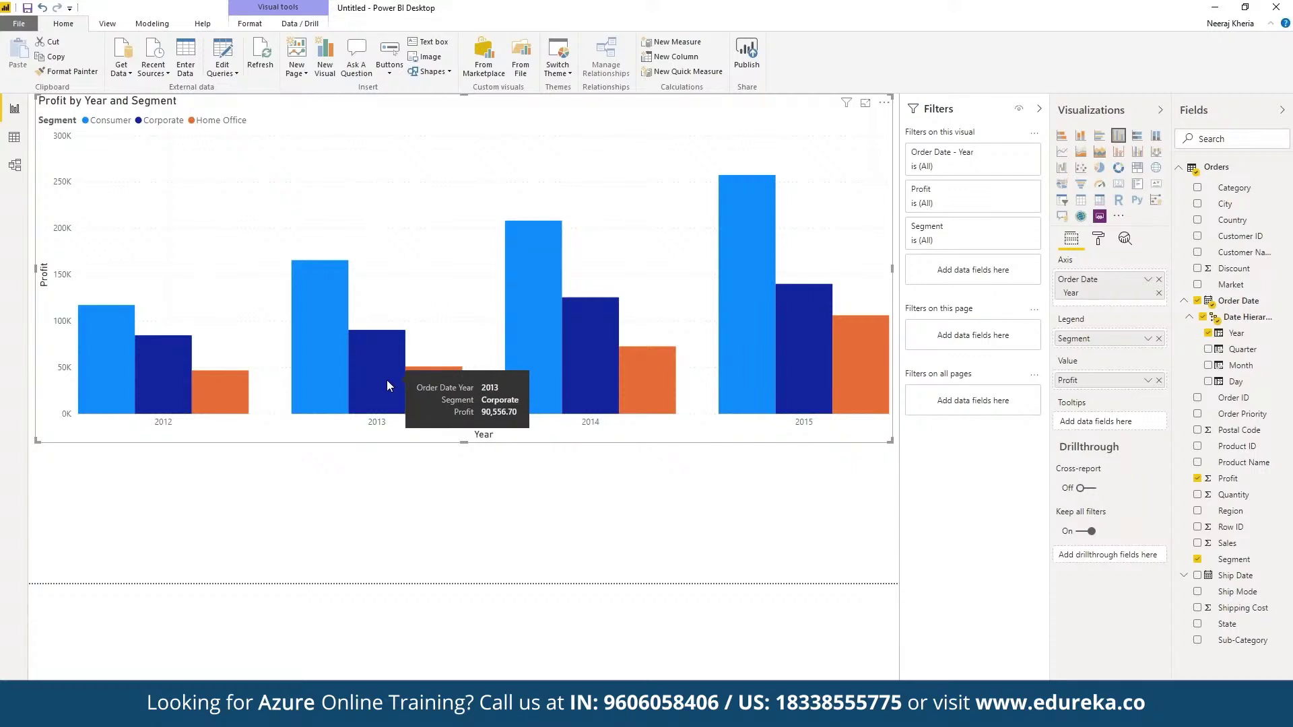
{"action": "mouse_move", "coordinate": [574, 369]}
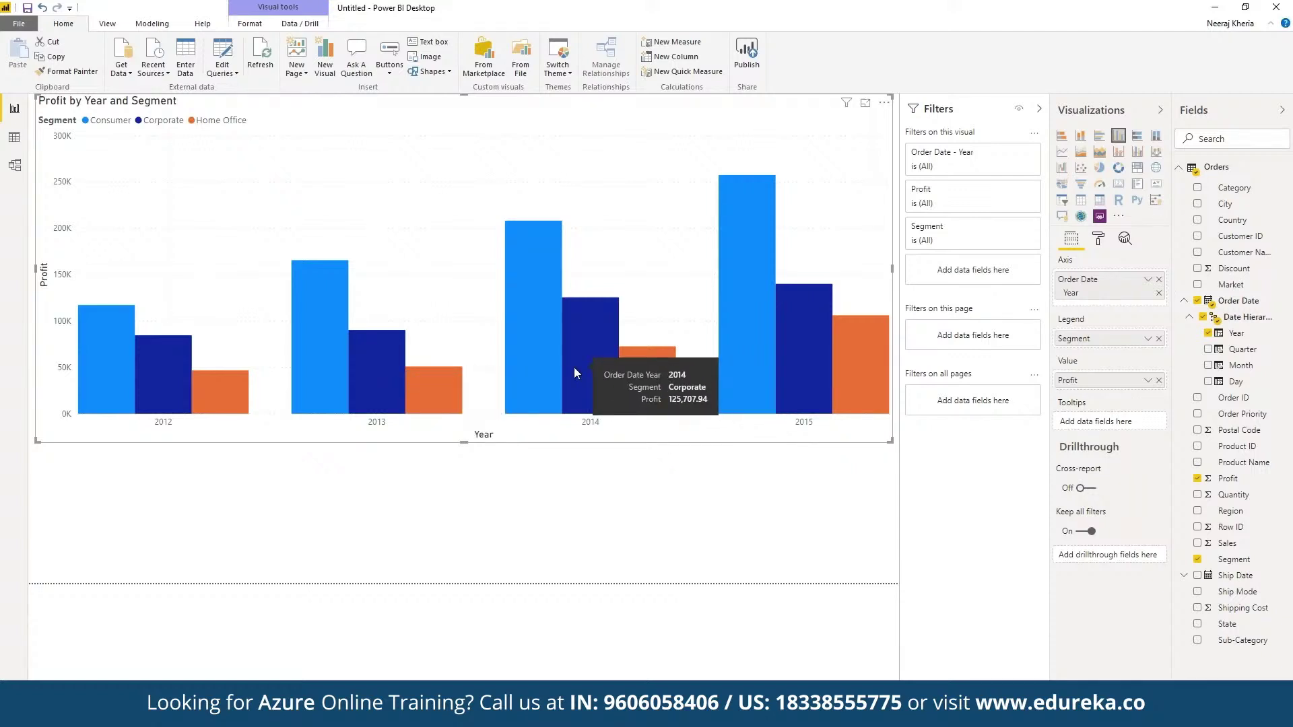
{"action": "mouse_move", "coordinate": [810, 369]}
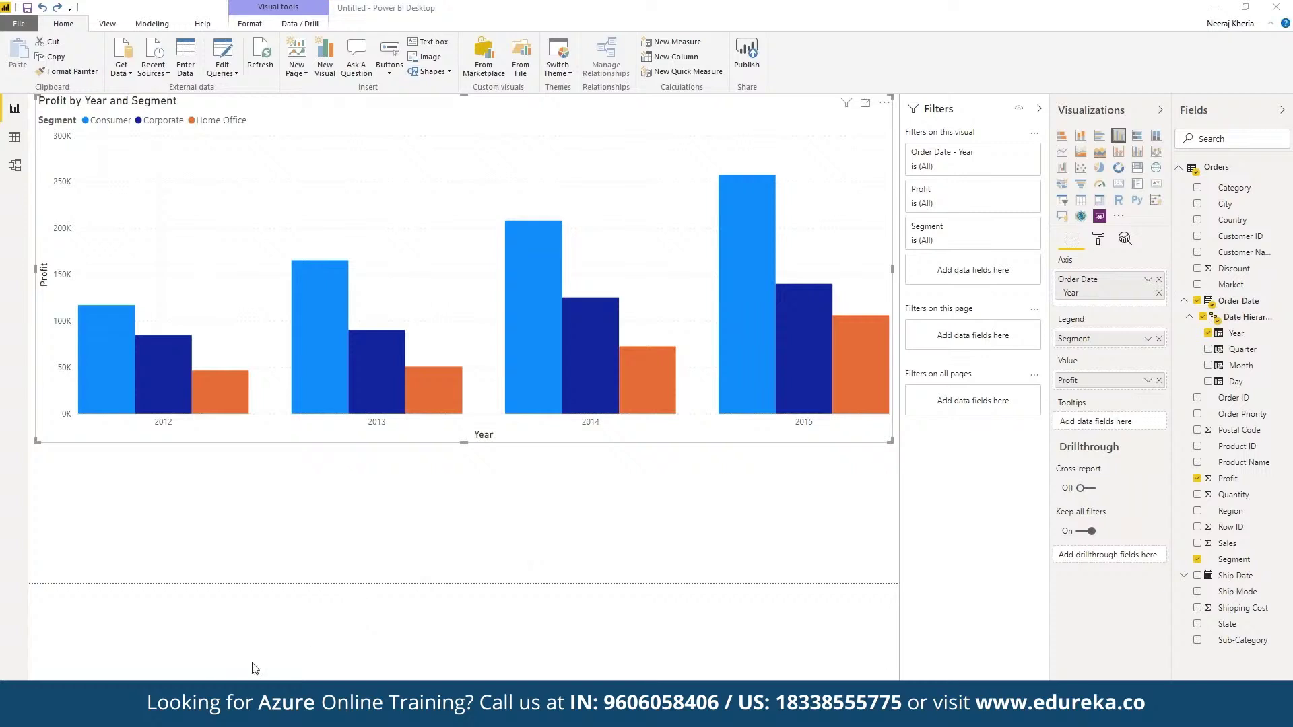
Step: Delete the yearly profit chart and create a column chart of Profit by City, enlarged to nearly the full page width
{"action": "key", "text": "Delete"}
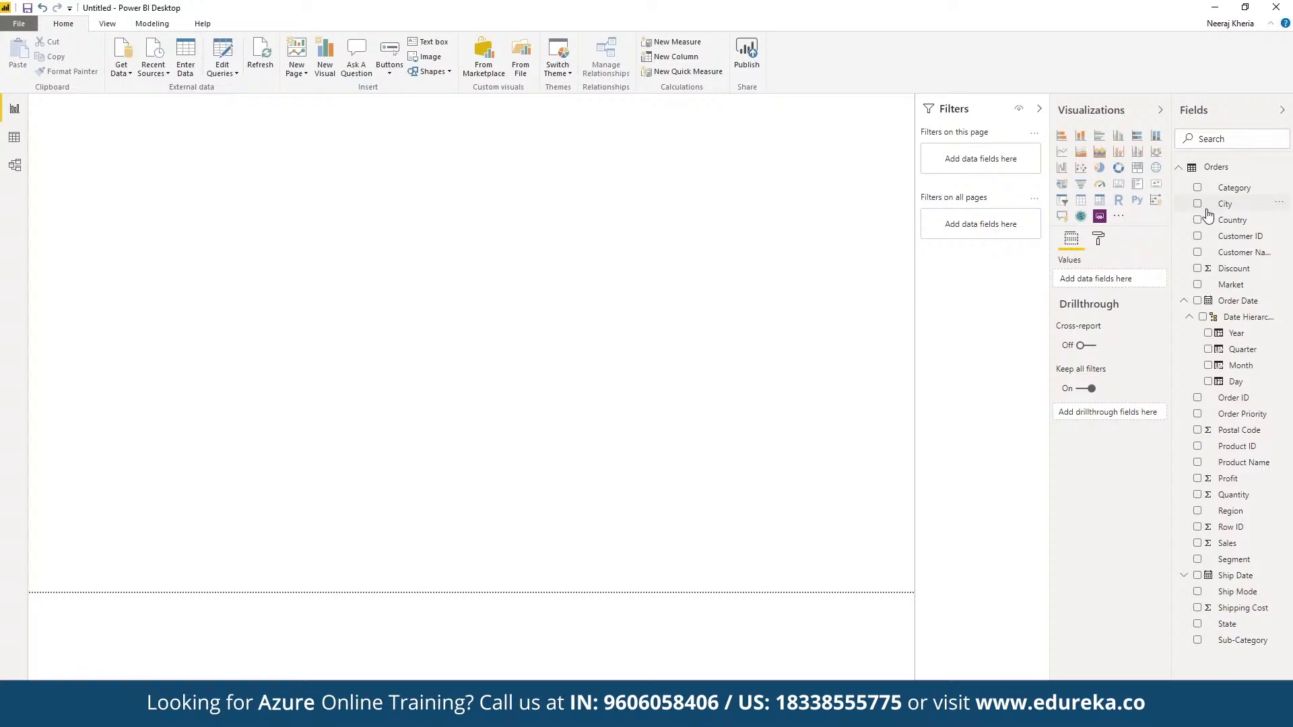
{"action": "left_click", "coordinate": [1197, 479]}
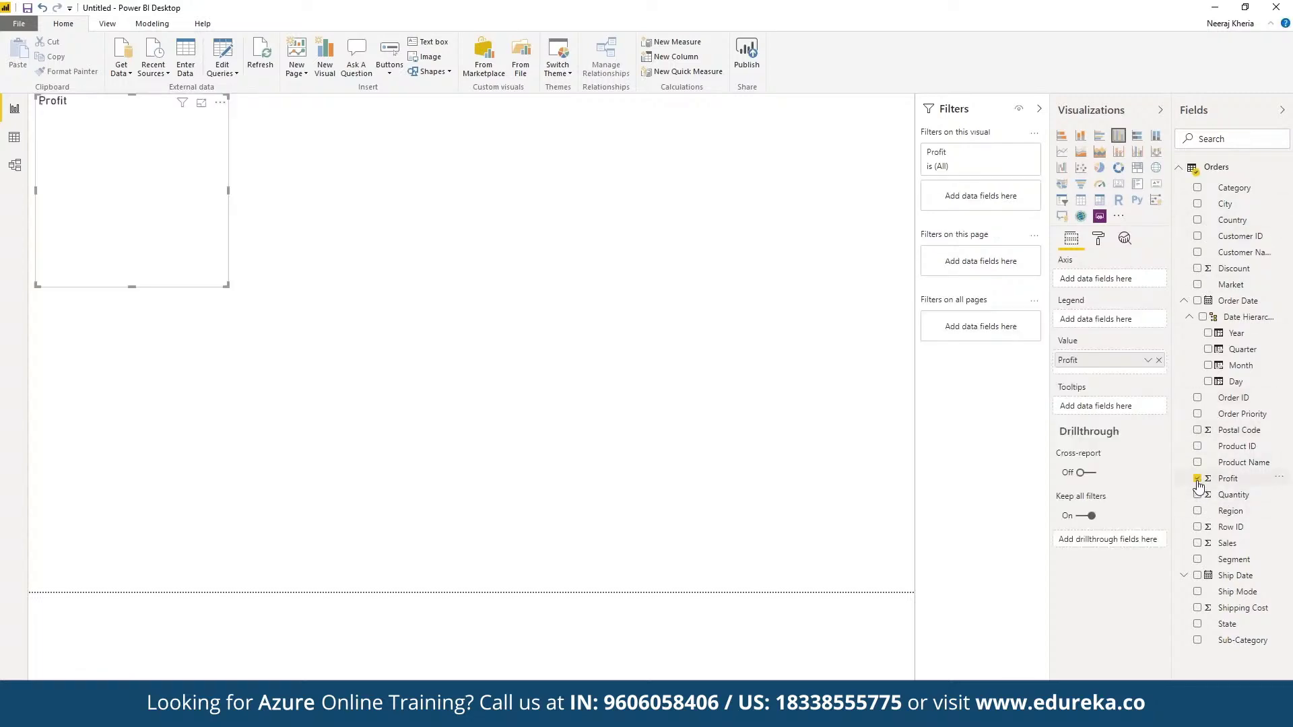
{"action": "left_click", "coordinate": [1198, 204]}
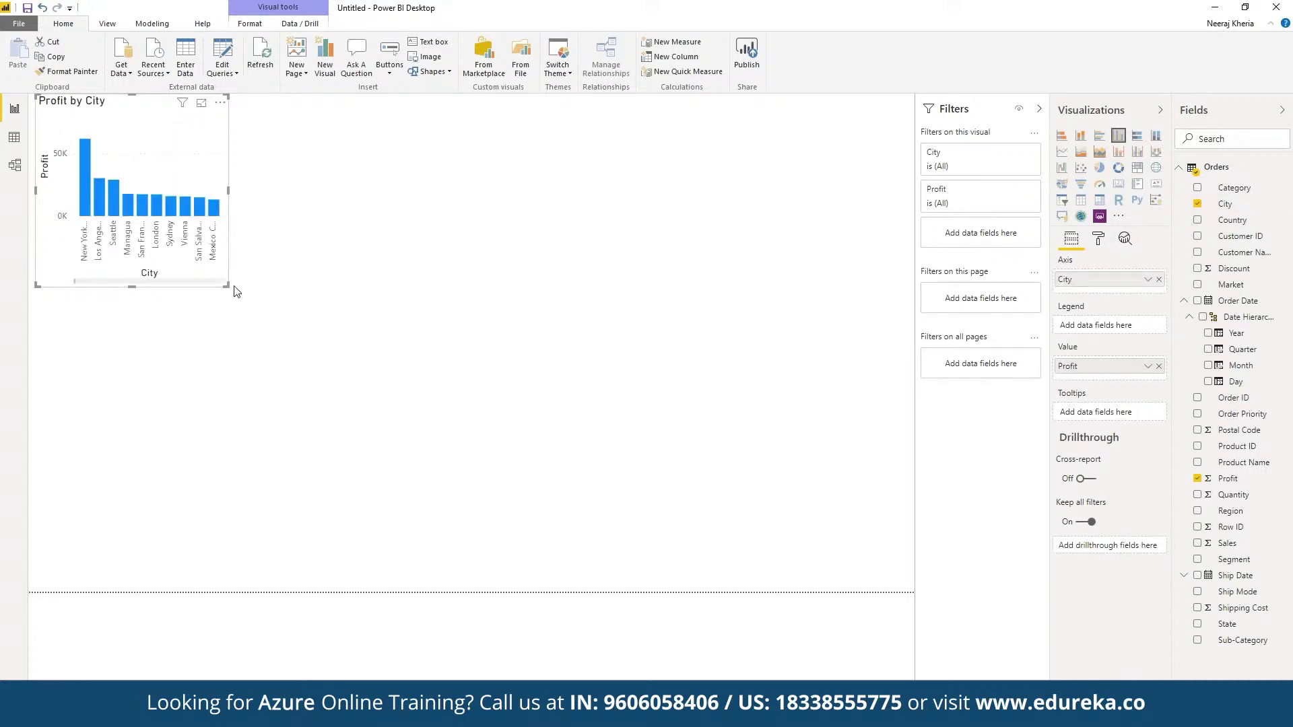
{"action": "left_click_drag", "start_coordinate": [228, 286], "coordinate": [748, 480]}
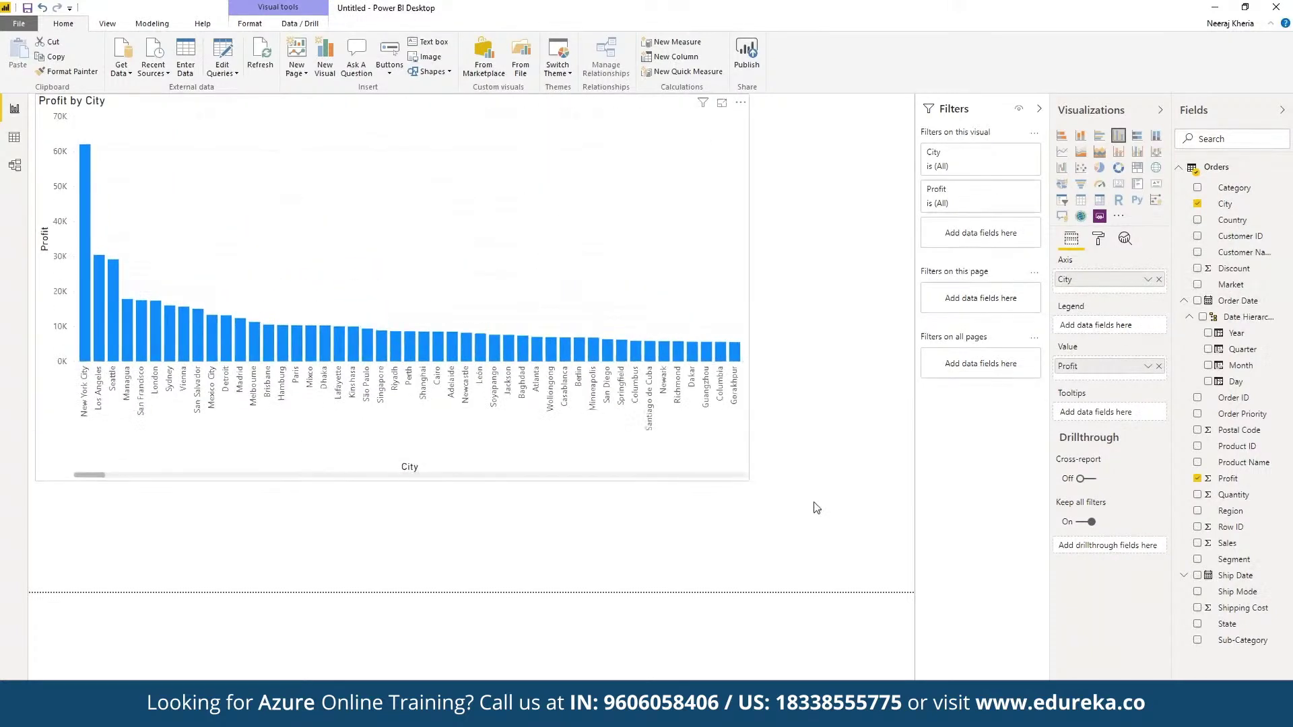
{"action": "left_click_drag", "start_coordinate": [817, 507], "coordinate": [884, 505]}
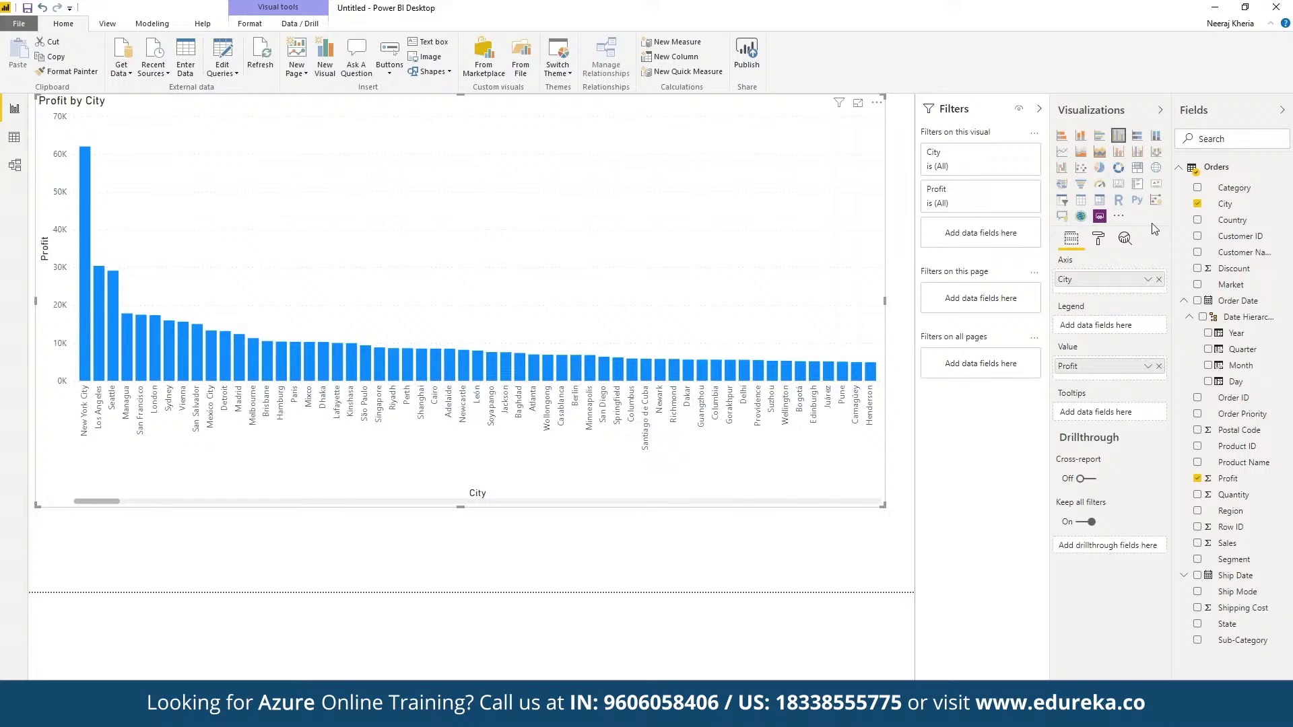
Step: Convert the city profit chart to an ArcGIS map and color its points by Segment
{"action": "left_click", "coordinate": [1081, 216]}
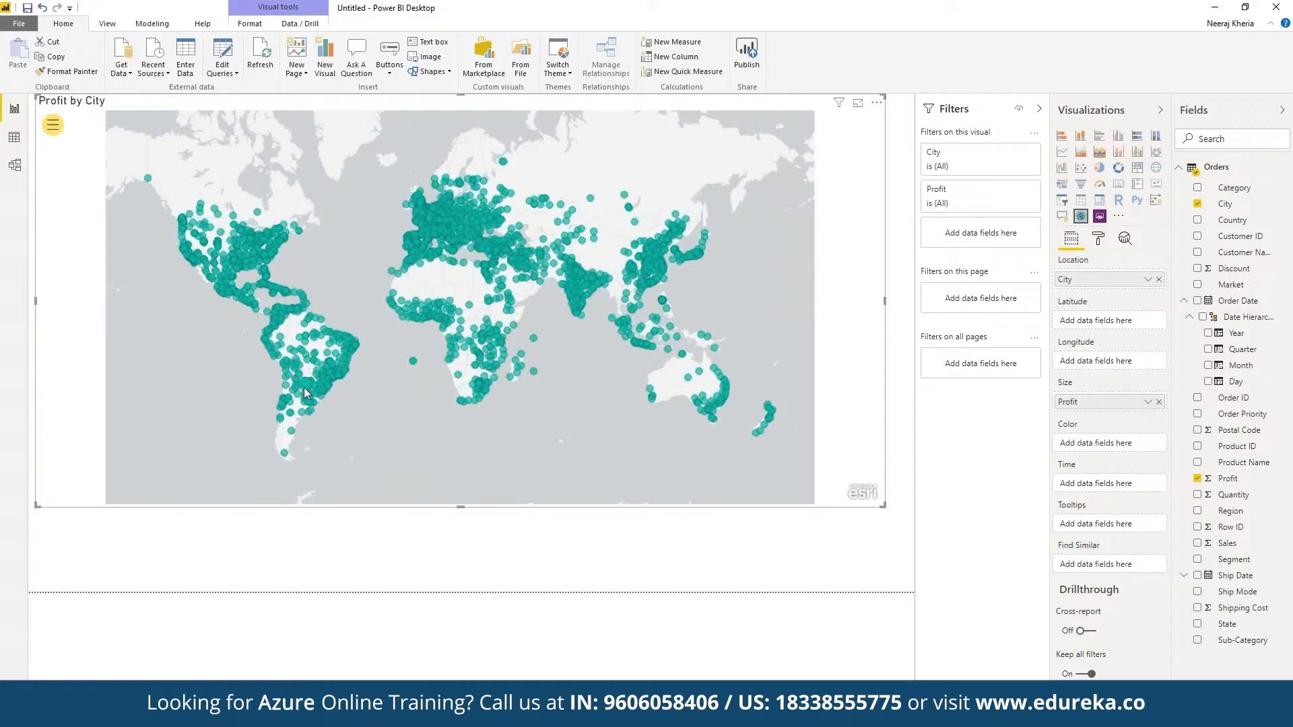
{"action": "mouse_move", "coordinate": [474, 272]}
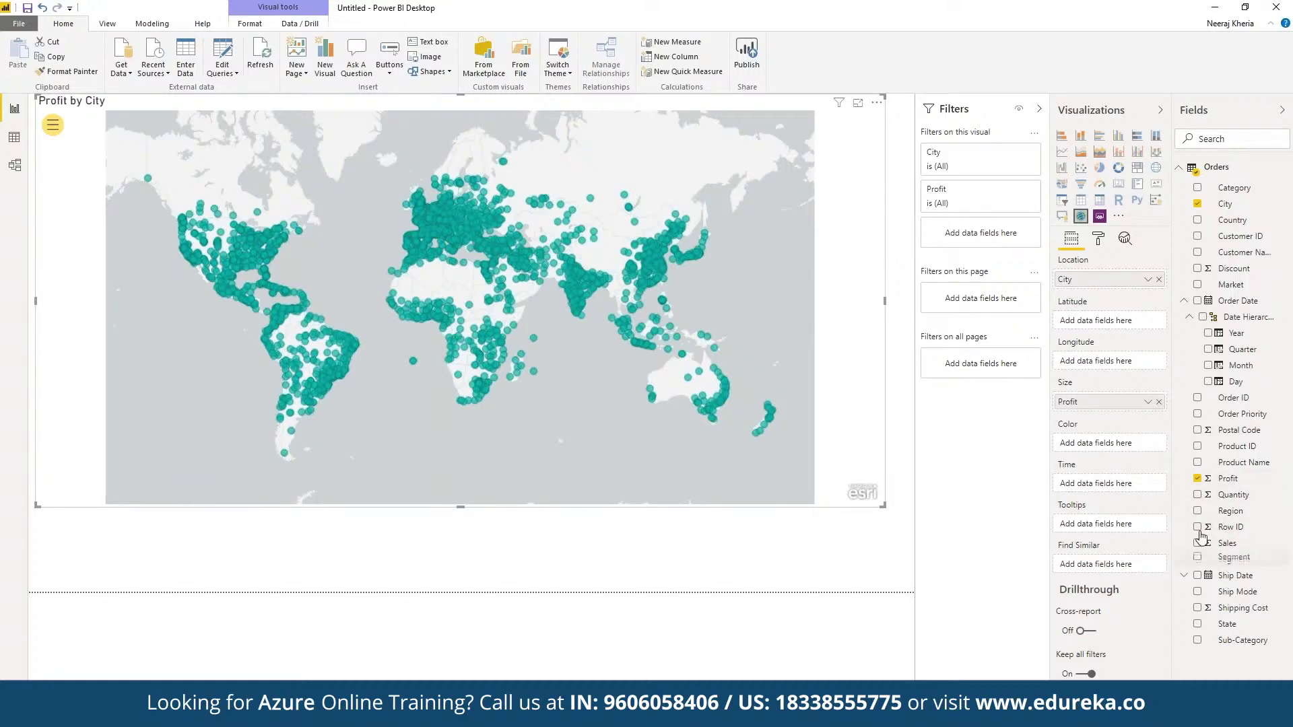
{"action": "left_click_drag", "start_coordinate": [1233, 559], "coordinate": [1119, 450]}
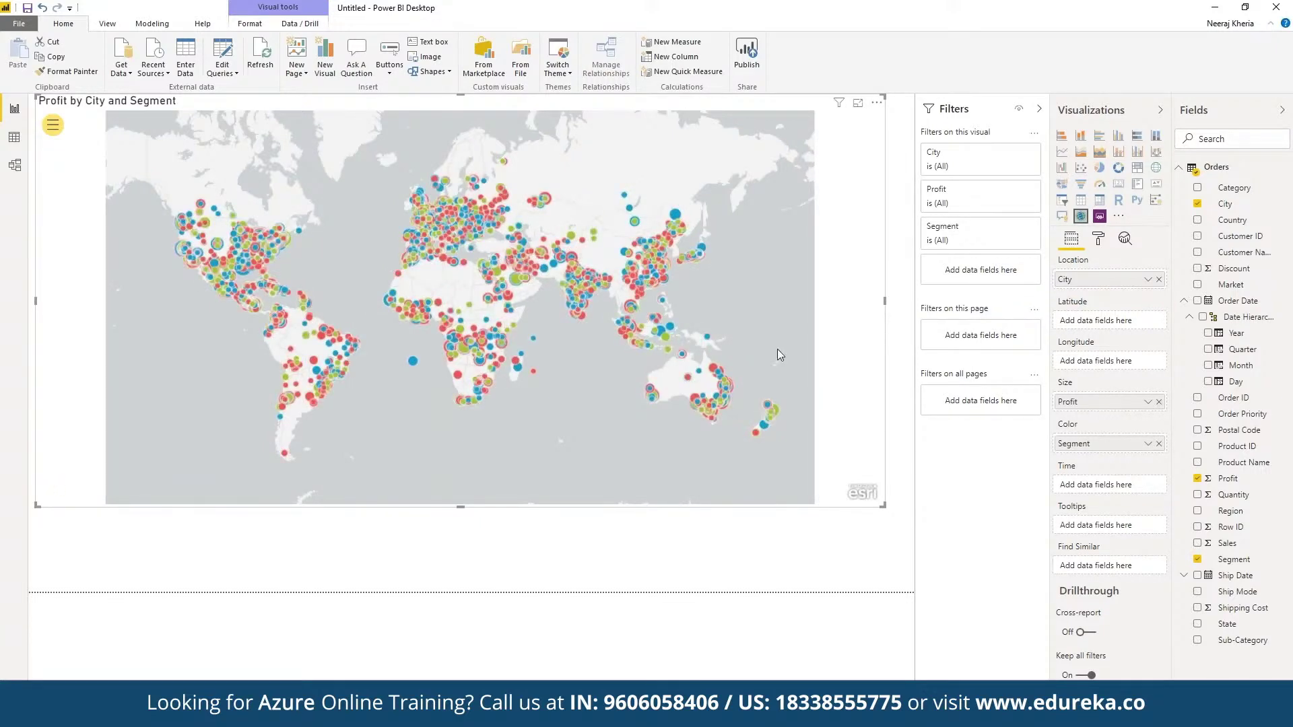
Step: Examine the segment-colored city points on the map around India, Africa, Australia and Europe
{"action": "scroll", "coordinate": [518, 277], "scroll_direction": "up", "scroll_amount": 3}
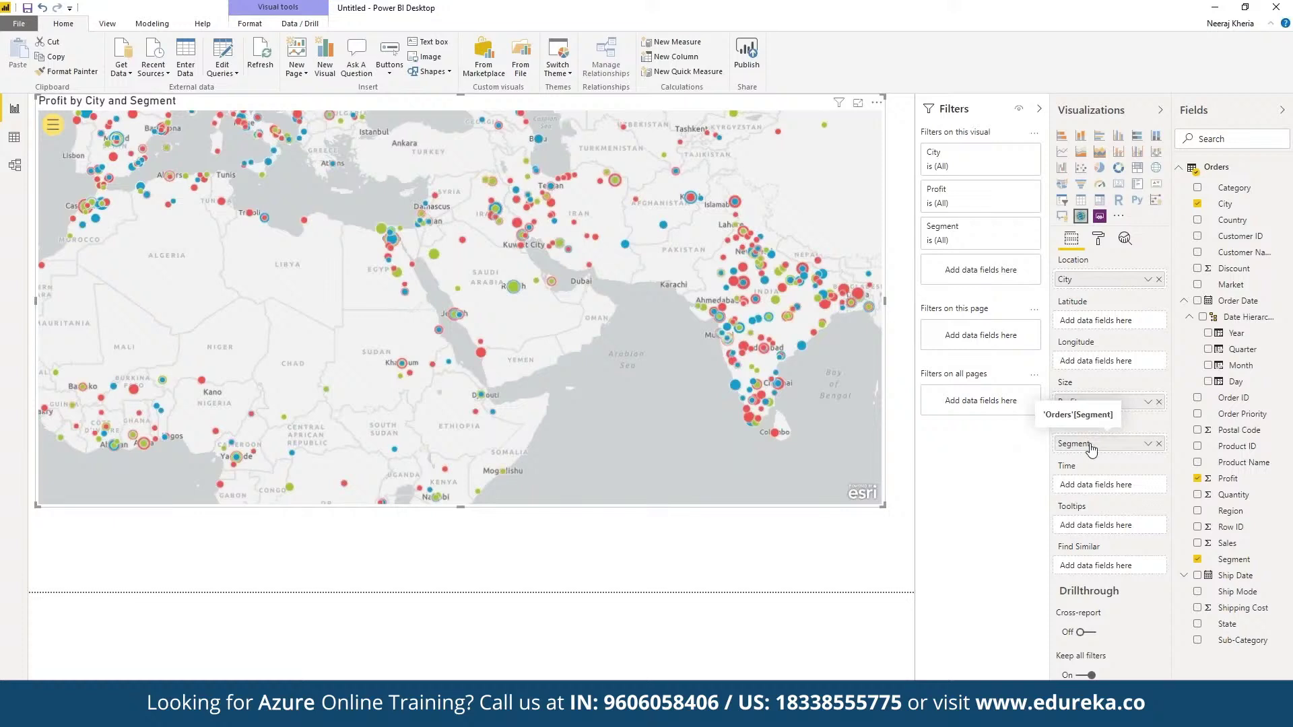
{"action": "scroll", "coordinate": [783, 280], "scroll_direction": "up", "scroll_amount": 2}
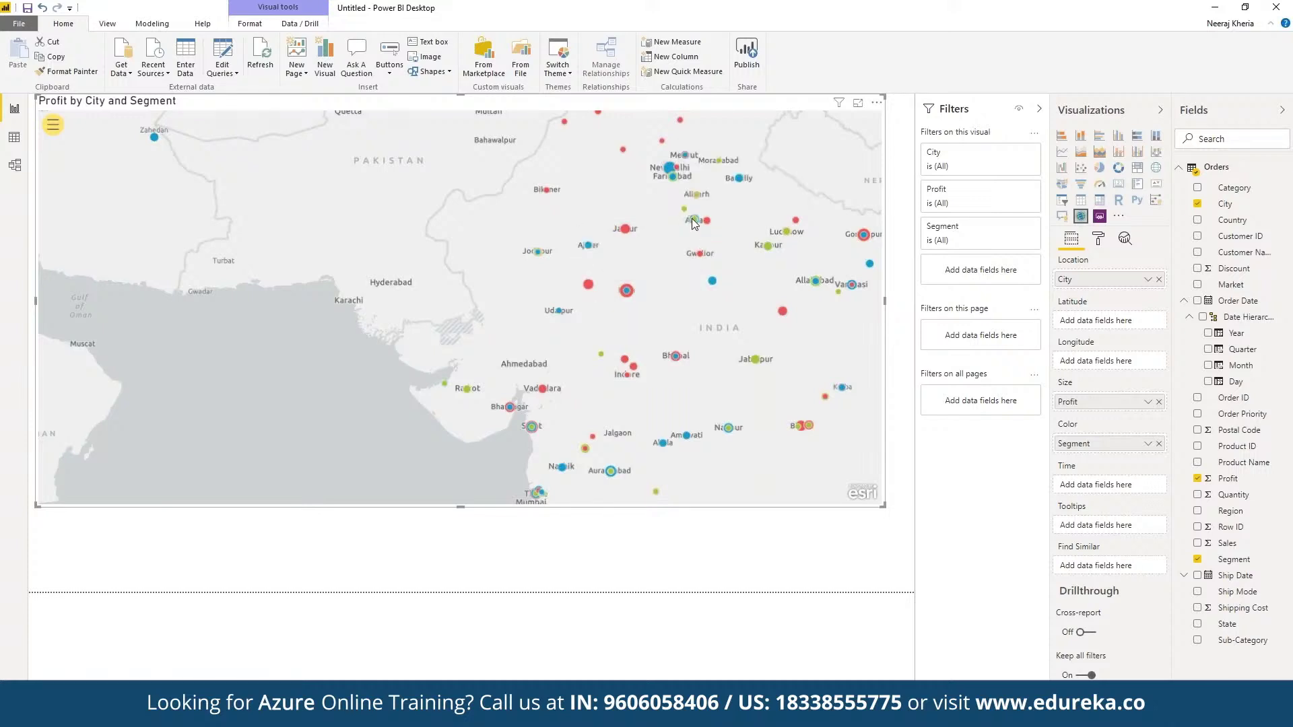
{"action": "mouse_move", "coordinate": [689, 226]}
{"action": "mouse_move", "coordinate": [157, 142]}
{"action": "scroll", "coordinate": [523, 325], "scroll_direction": "down", "scroll_amount": 5}
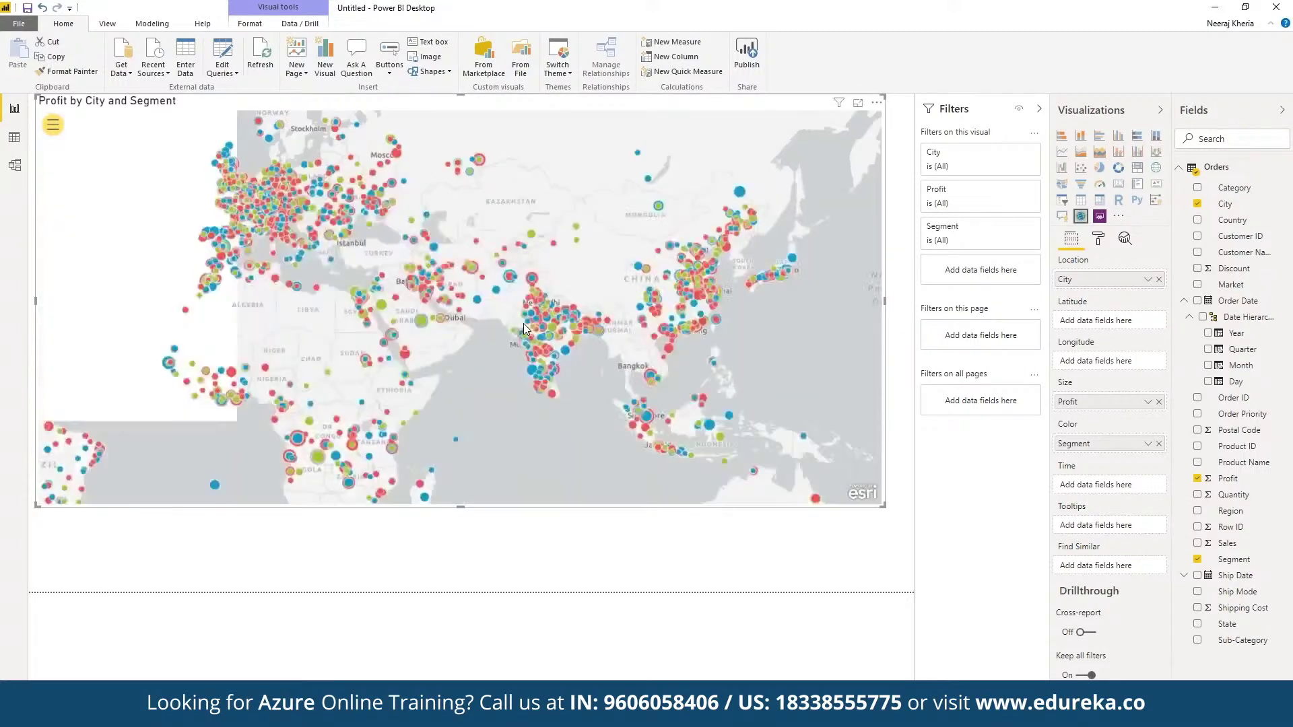
{"action": "left_click_drag", "start_coordinate": [470, 374], "coordinate": [719, 462]}
{"action": "left_click_drag", "start_coordinate": [802, 470], "coordinate": [161, 233]}
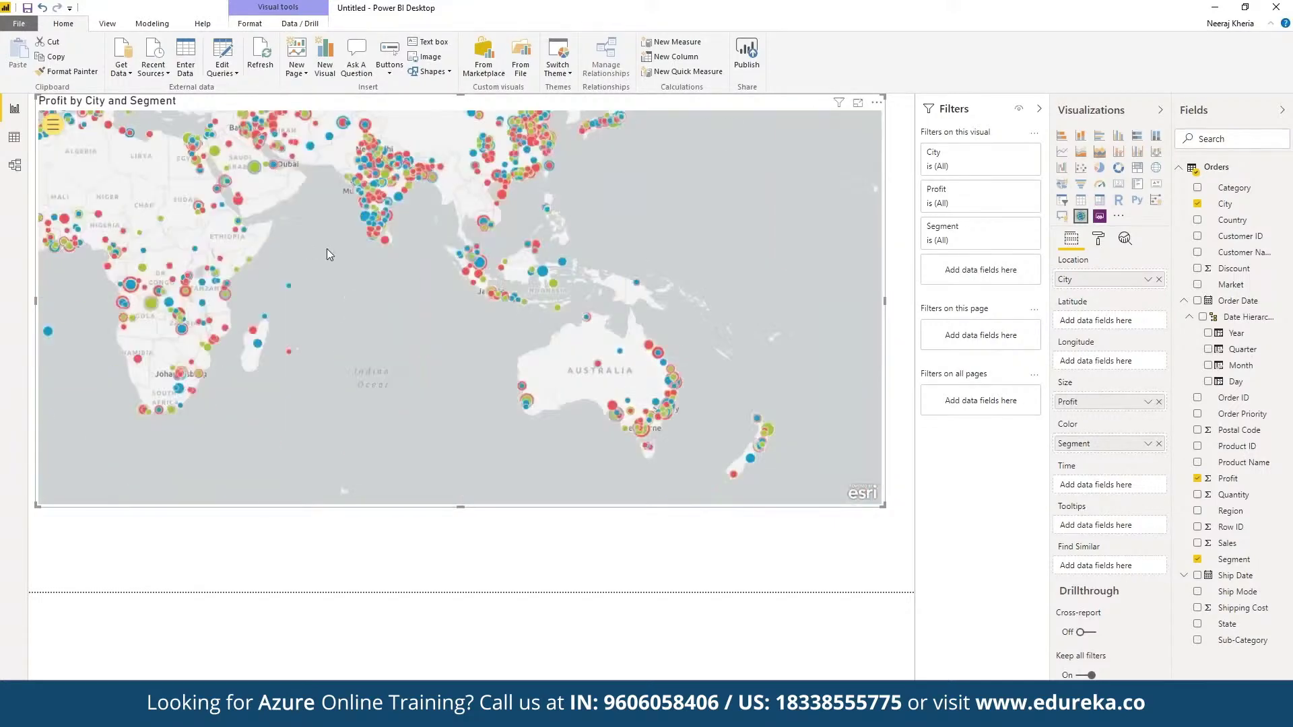
{"action": "left_click_drag", "start_coordinate": [376, 302], "coordinate": [585, 471]}
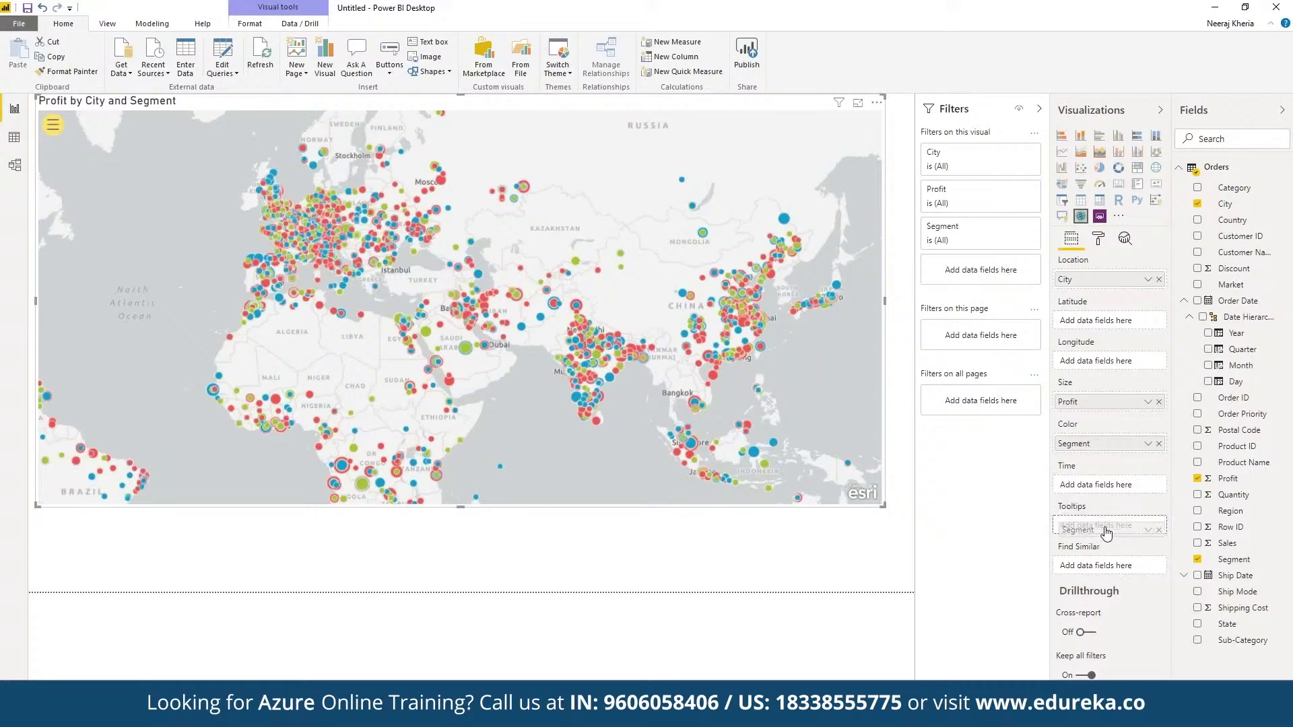
Step: Try Segment as the map's tooltip field instead of its color, select a city point in India, and return Segment to the color field
{"action": "left_click_drag", "start_coordinate": [1073, 443], "coordinate": [1096, 524]}
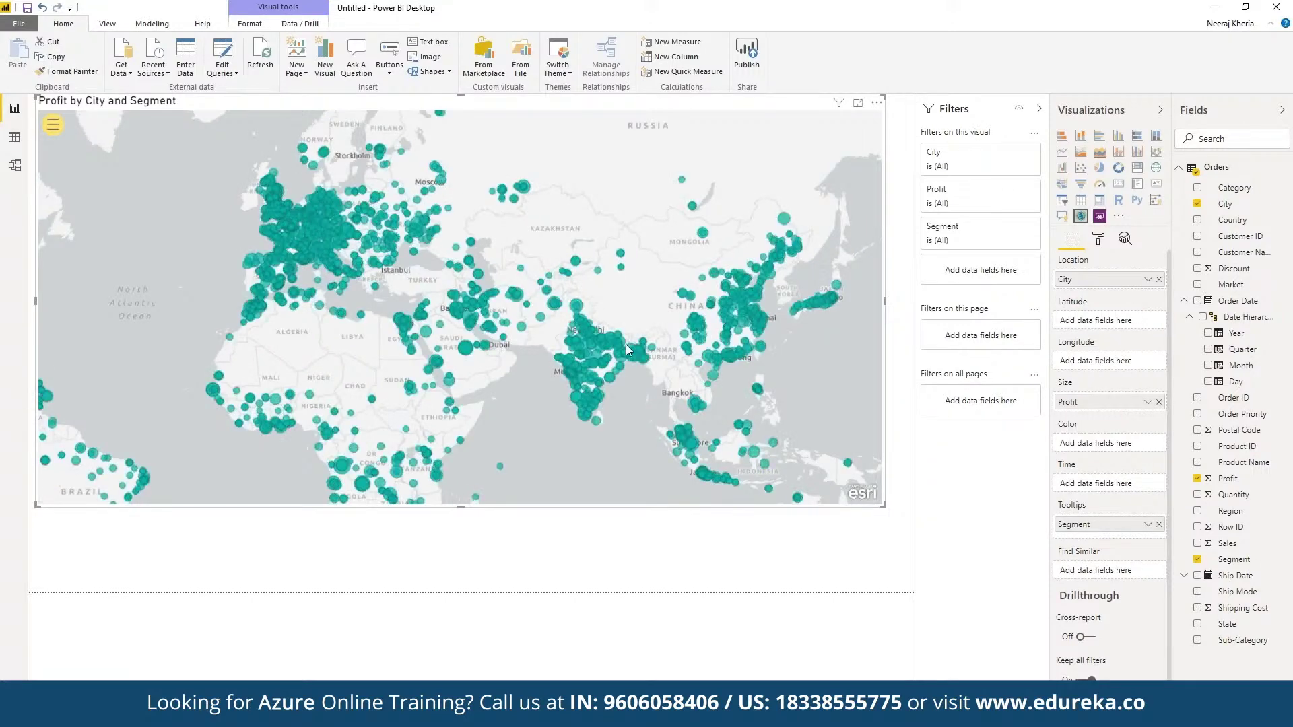
{"action": "left_click", "coordinate": [576, 341]}
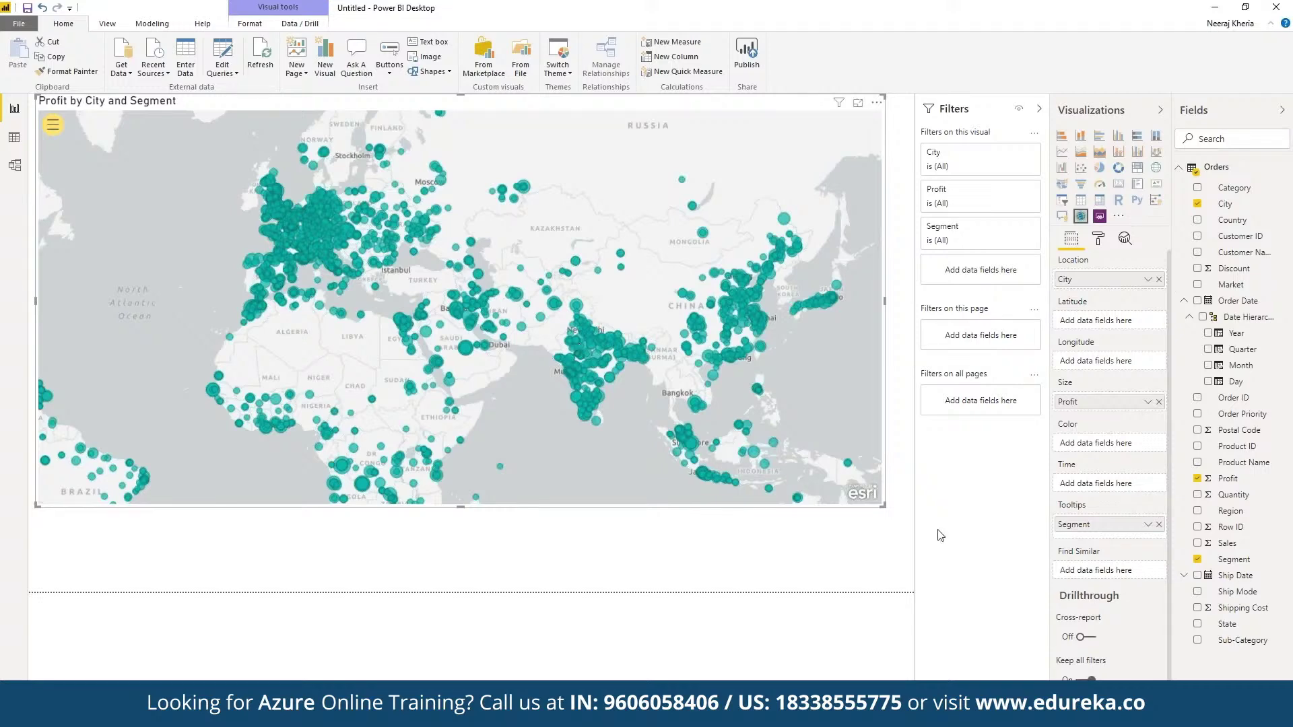
{"action": "left_click_drag", "start_coordinate": [1110, 526], "coordinate": [1108, 444]}
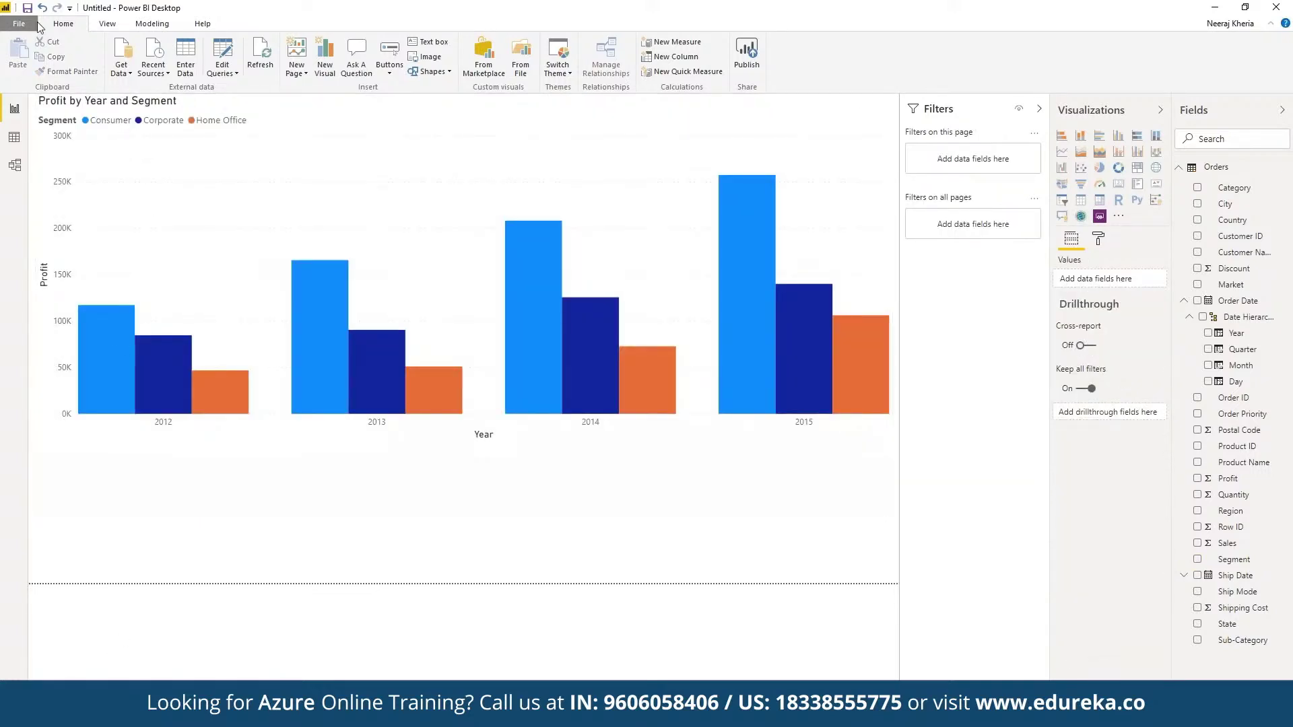
Step: Look up the options for publishing the report to Power BI
{"action": "left_click", "coordinate": [30, 25]}
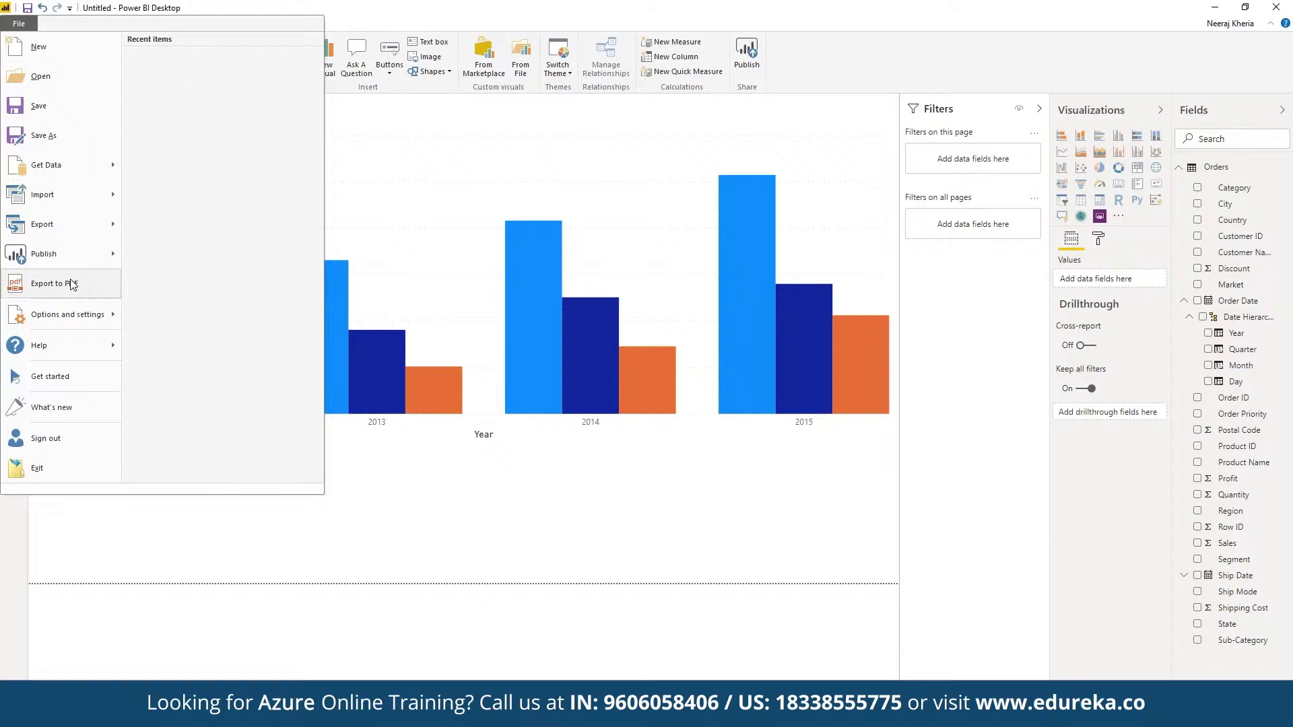
{"action": "mouse_move", "coordinate": [82, 261]}
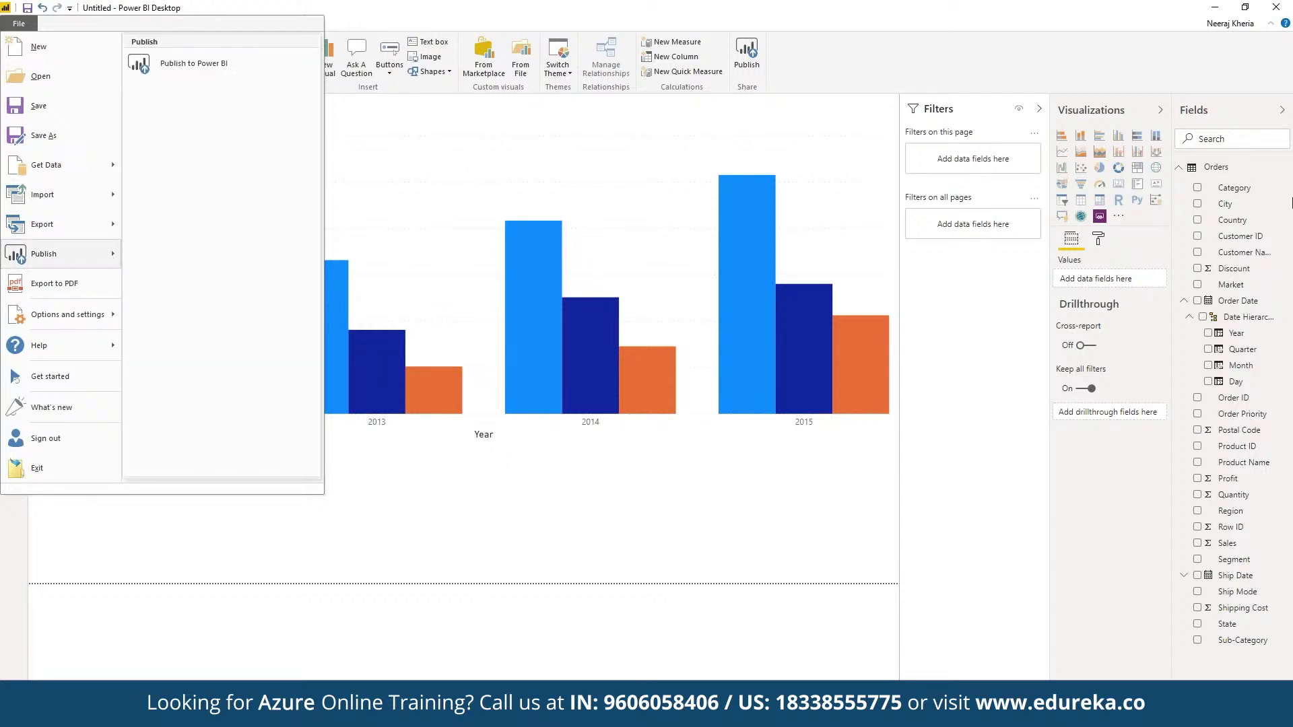
{"action": "left_click", "coordinate": [1284, 133]}
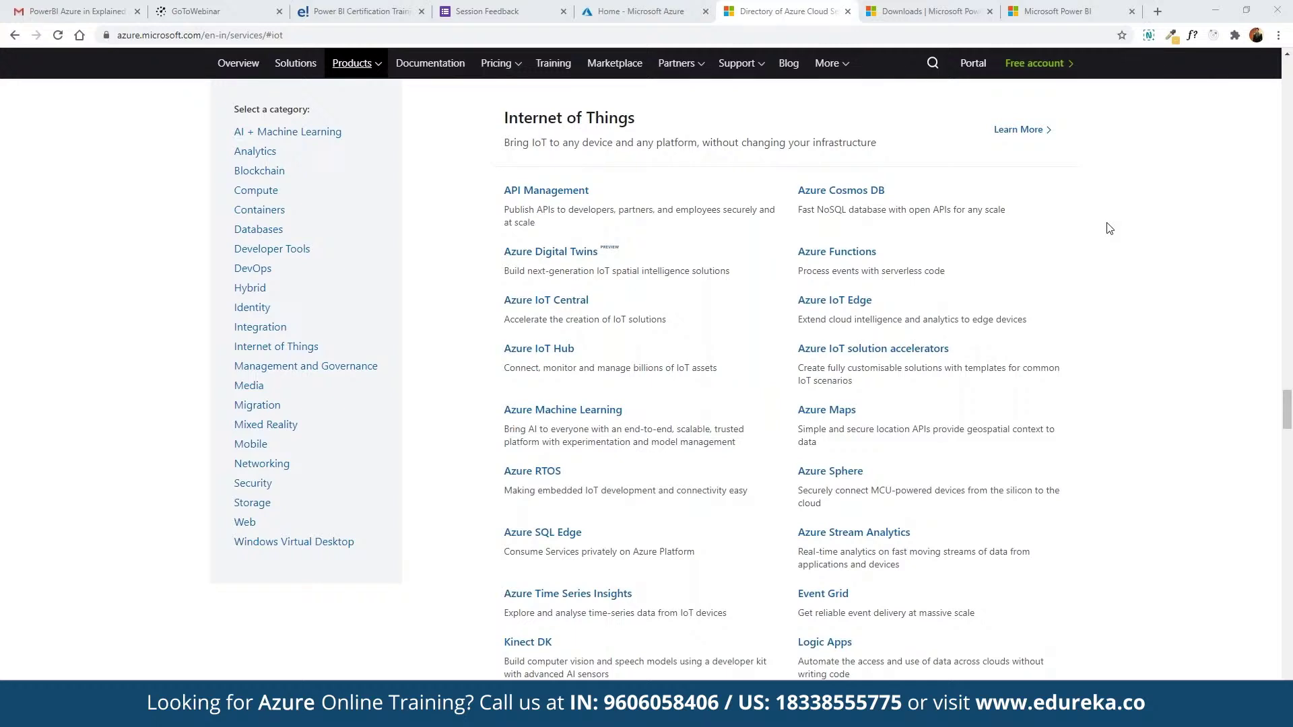
Step: Switch to the Azure portal home page in the browser and look over its services and favorites
{"action": "left_click", "coordinate": [404, 33]}
{"action": "left_click", "coordinate": [491, 215]}
{"action": "left_click", "coordinate": [640, 12]}
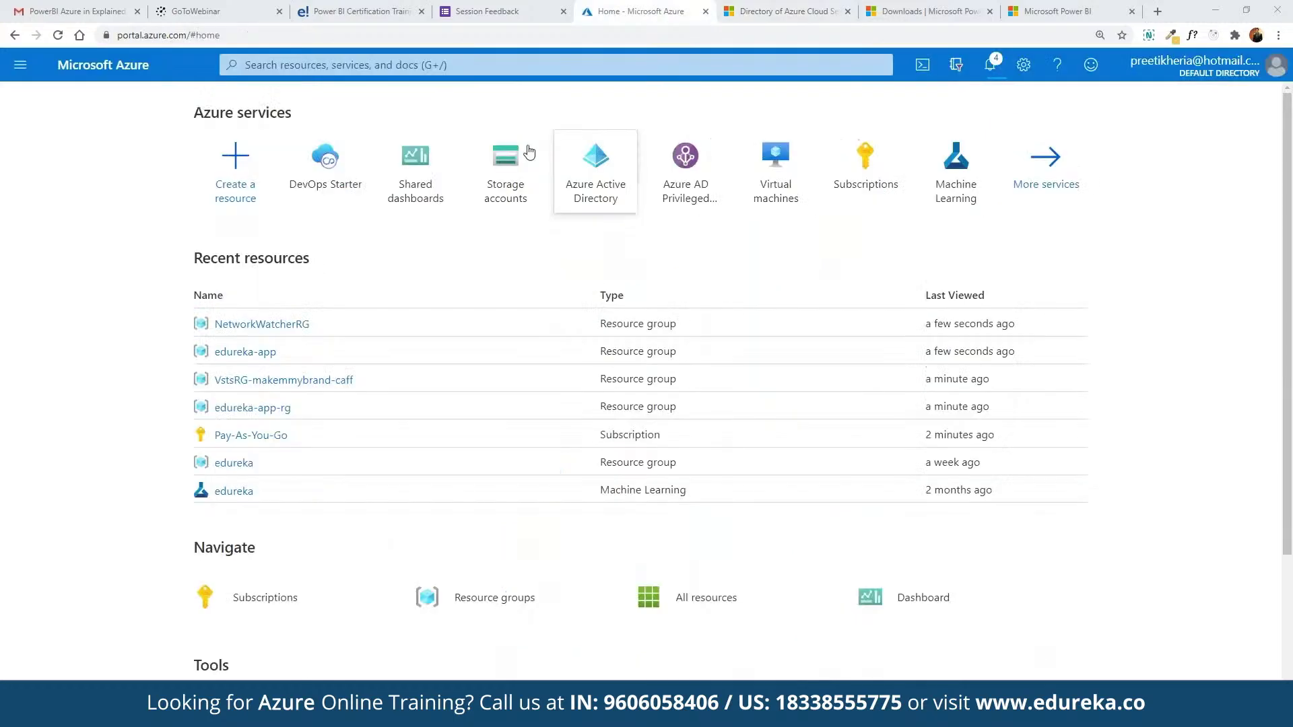
{"action": "scroll", "coordinate": [518, 255], "scroll_direction": "down", "scroll_amount": 1}
{"action": "scroll", "coordinate": [518, 255], "scroll_direction": "up", "scroll_amount": 1}
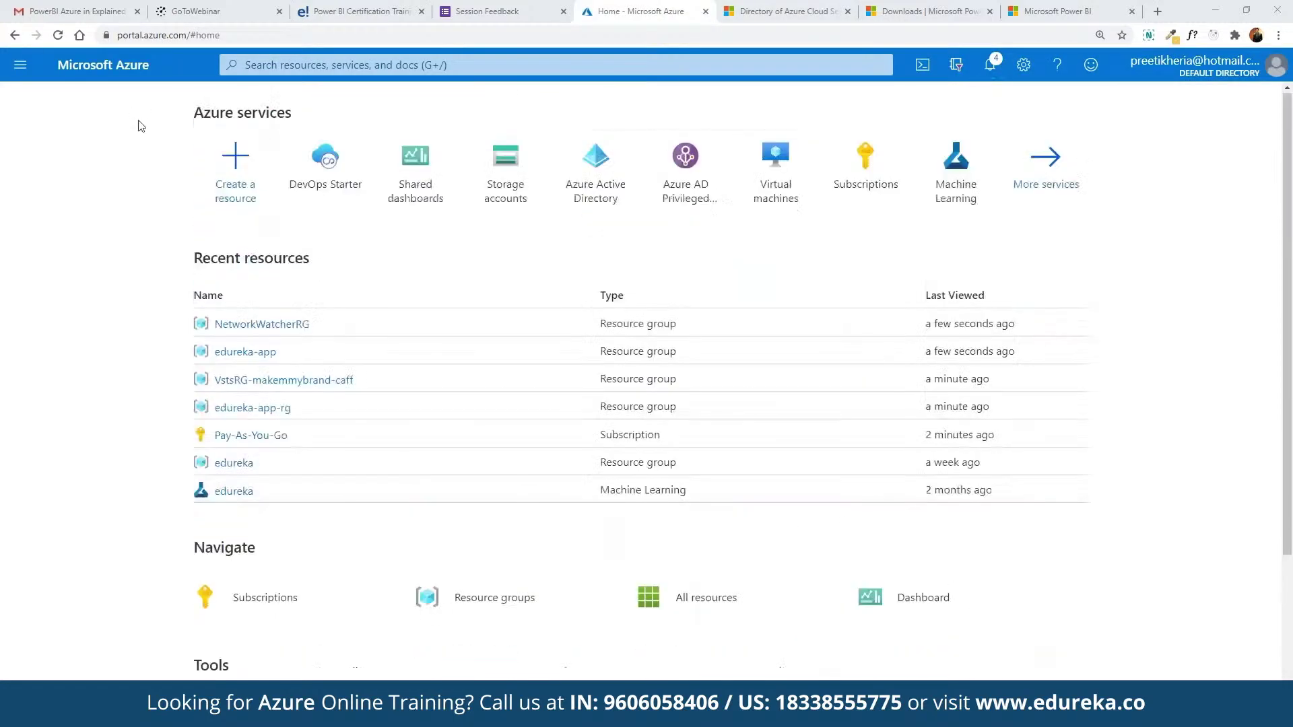
{"action": "left_click", "coordinate": [20, 64]}
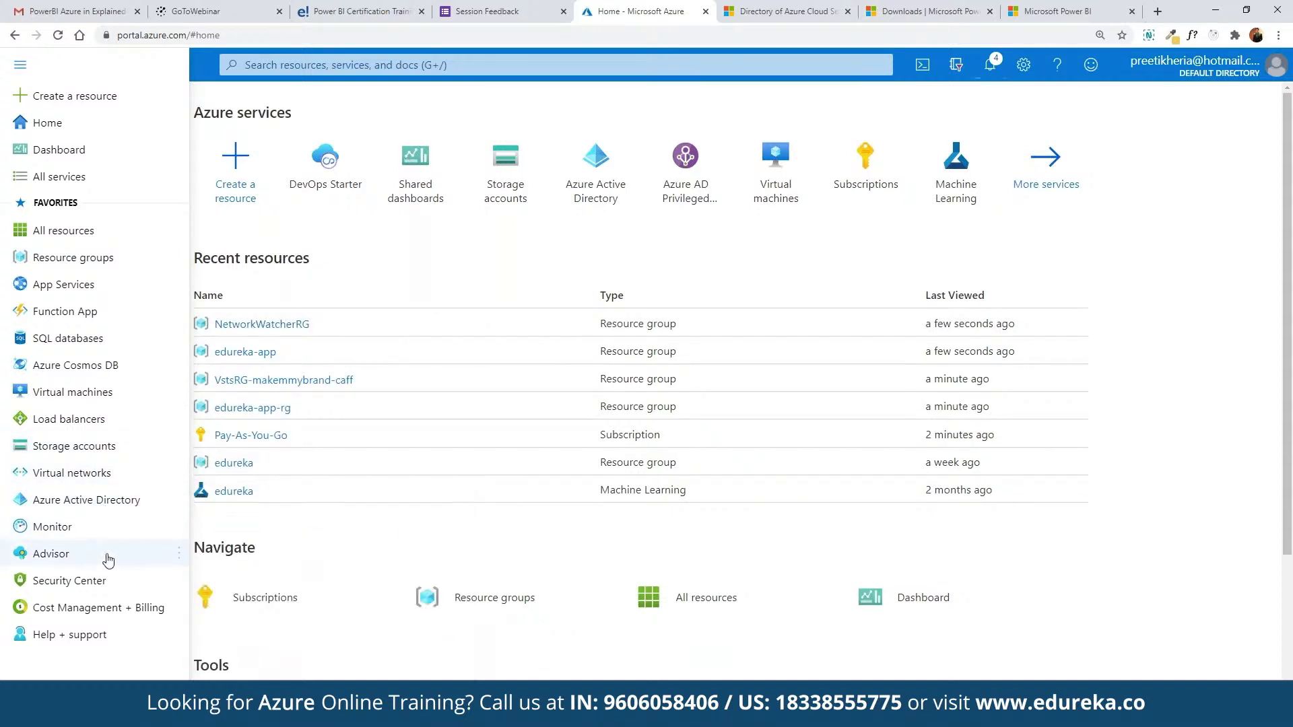
{"action": "mouse_move", "coordinate": [105, 573]}
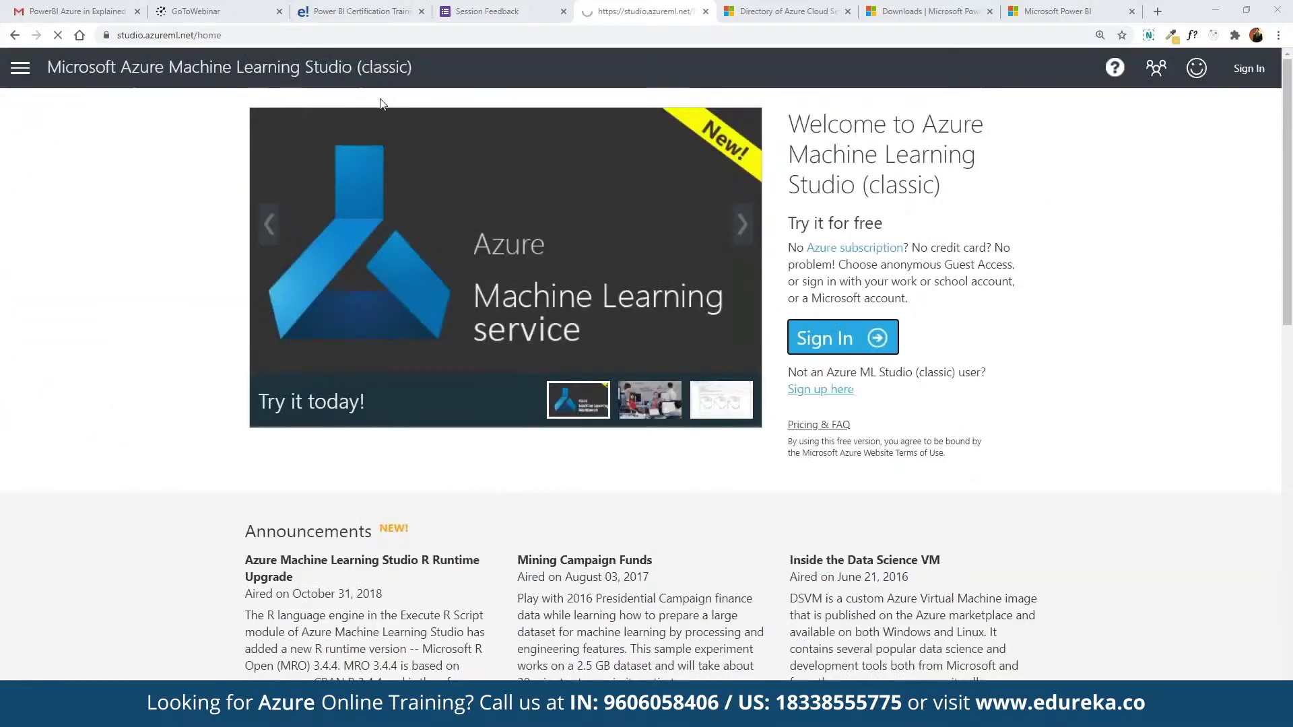
Step: Sign in to Azure Machine Learning Studio (classic) and select the most recently edited draft experiment to preview its workflow
{"action": "left_click", "coordinate": [818, 337]}
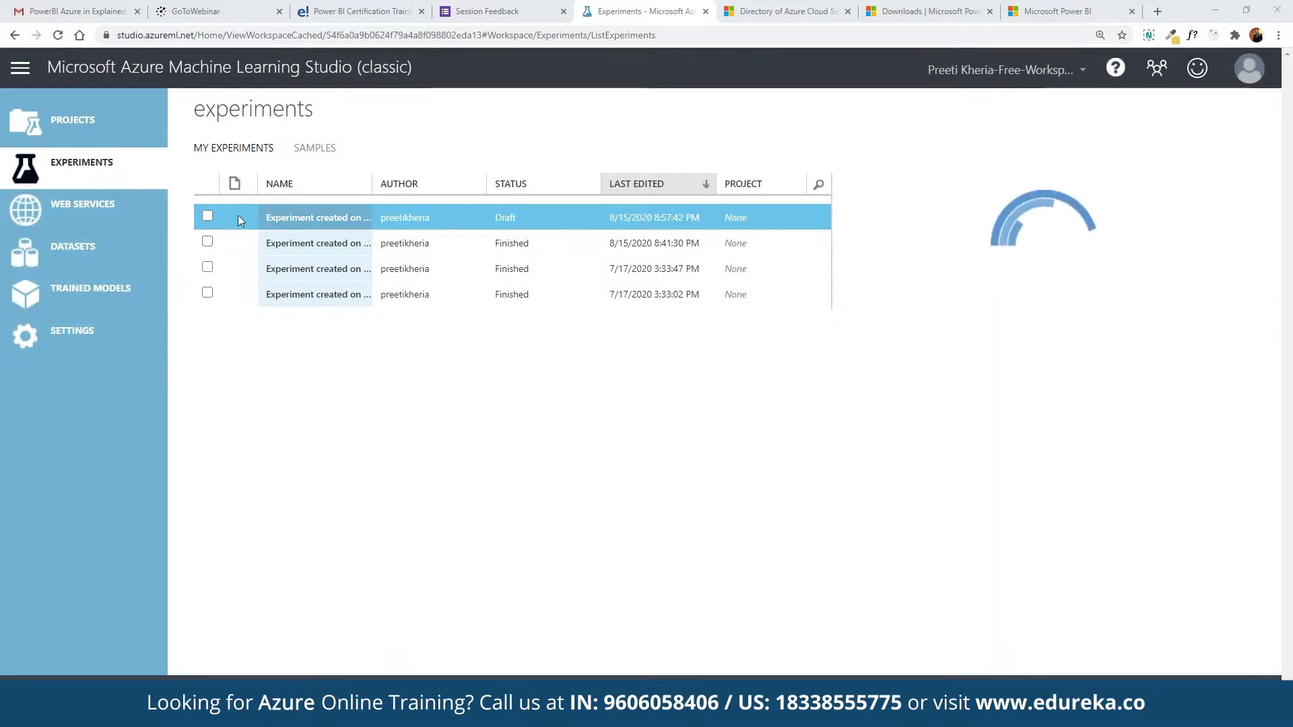
{"action": "left_click", "coordinate": [207, 217]}
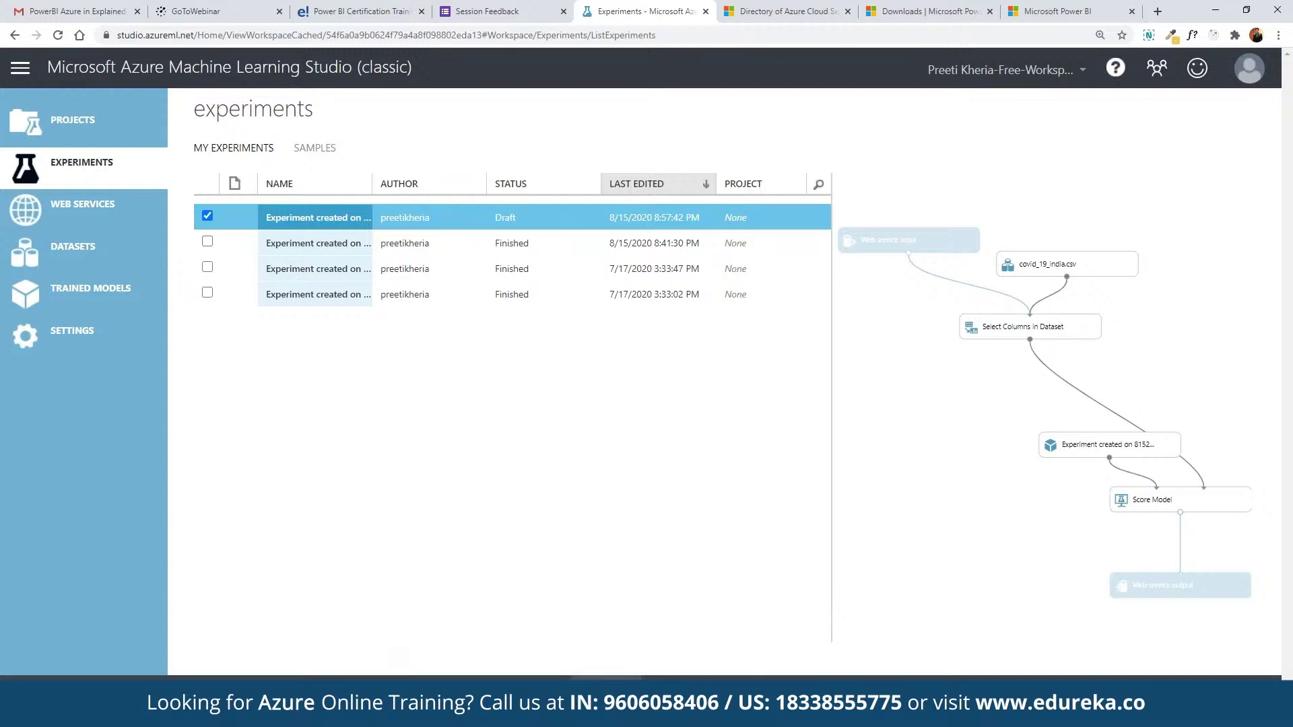
Step: Browse the Microsoft sample templates for a new experiment and create a blank experiment
{"action": "left_click", "coordinate": [45, 689]}
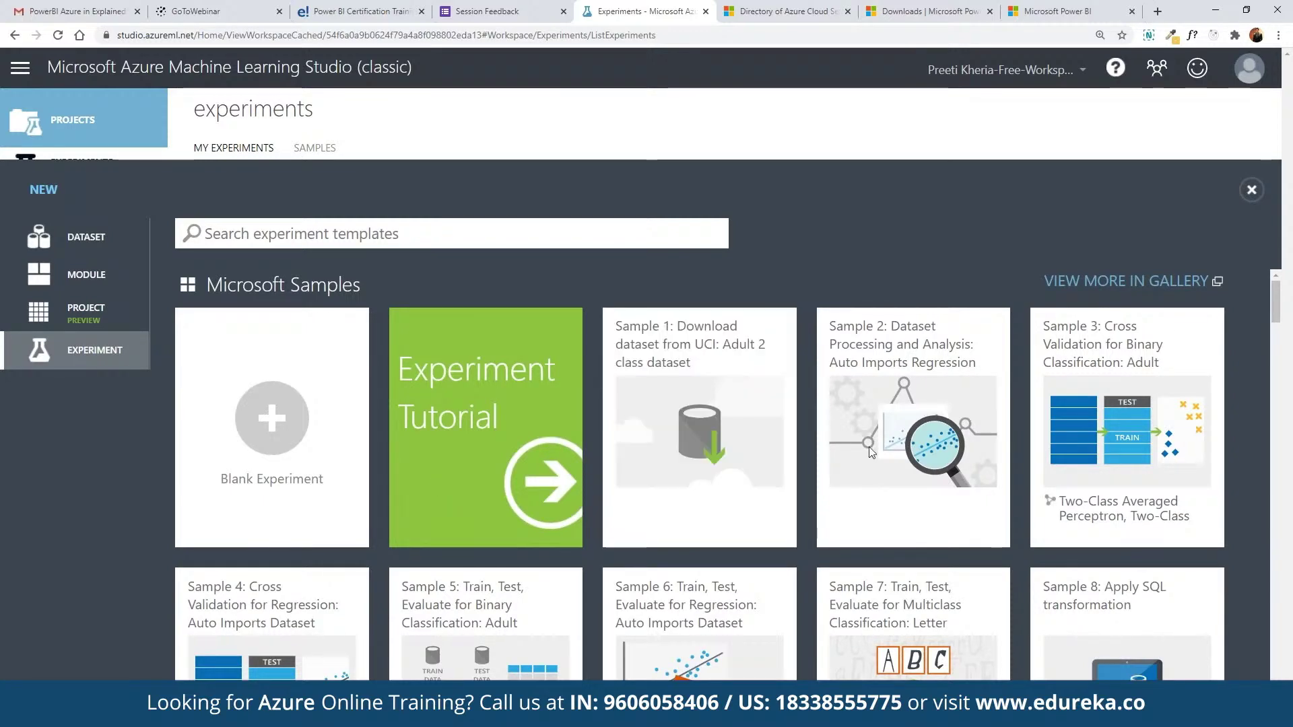
{"action": "mouse_move", "coordinate": [897, 445]}
{"action": "scroll", "coordinate": [897, 444], "scroll_direction": "down", "scroll_amount": 12}
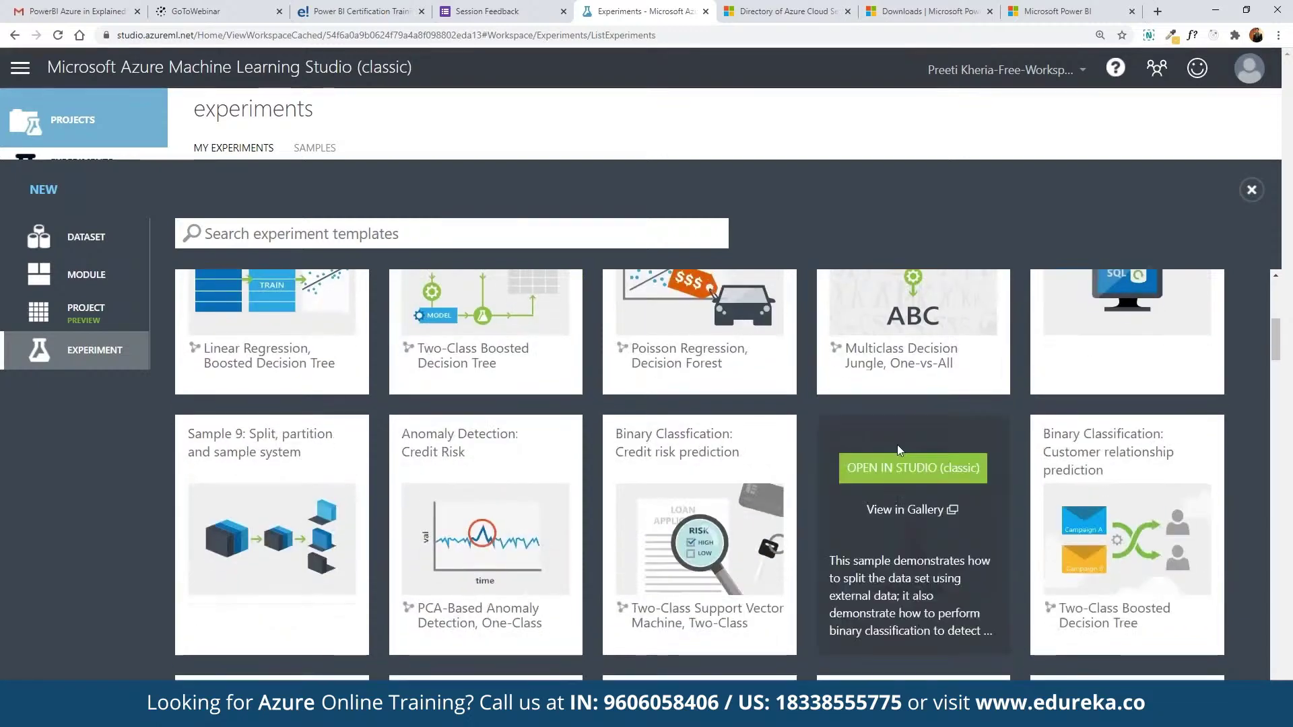
{"action": "scroll", "coordinate": [896, 445], "scroll_direction": "down", "scroll_amount": 3}
{"action": "scroll", "coordinate": [897, 444], "scroll_direction": "up", "scroll_amount": 15}
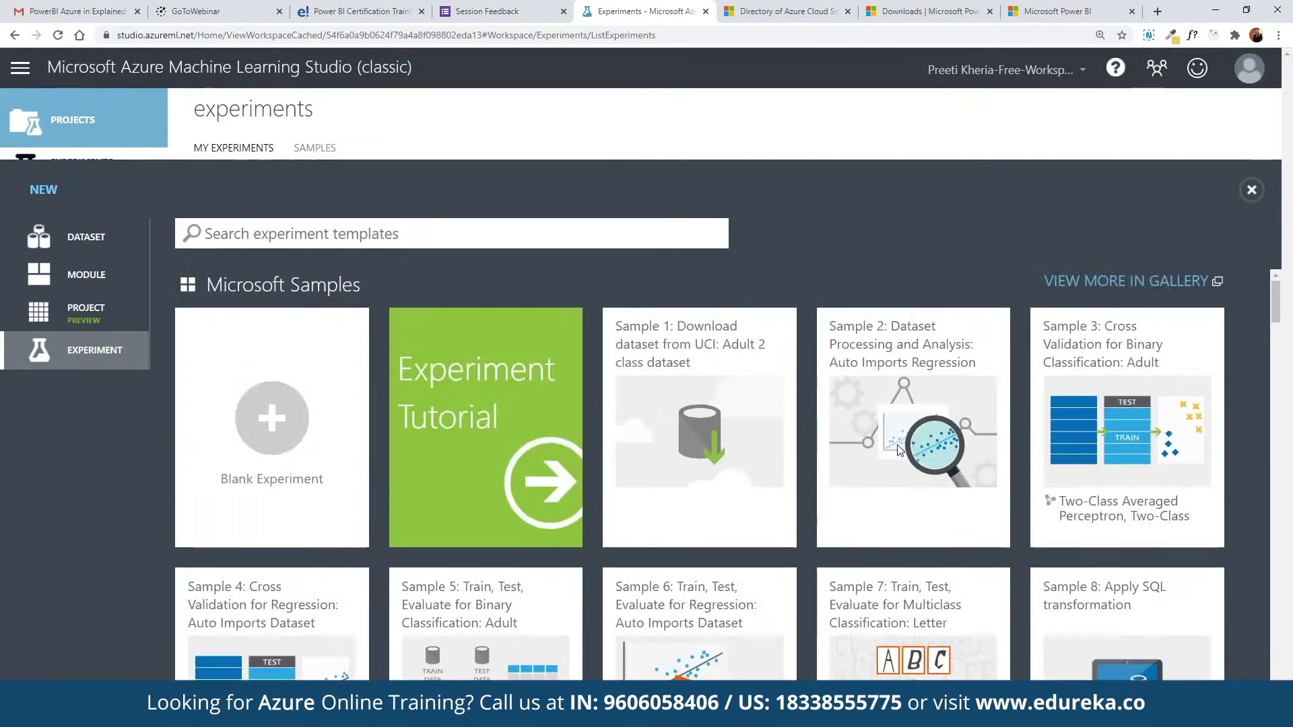
{"action": "left_click", "coordinate": [319, 462]}
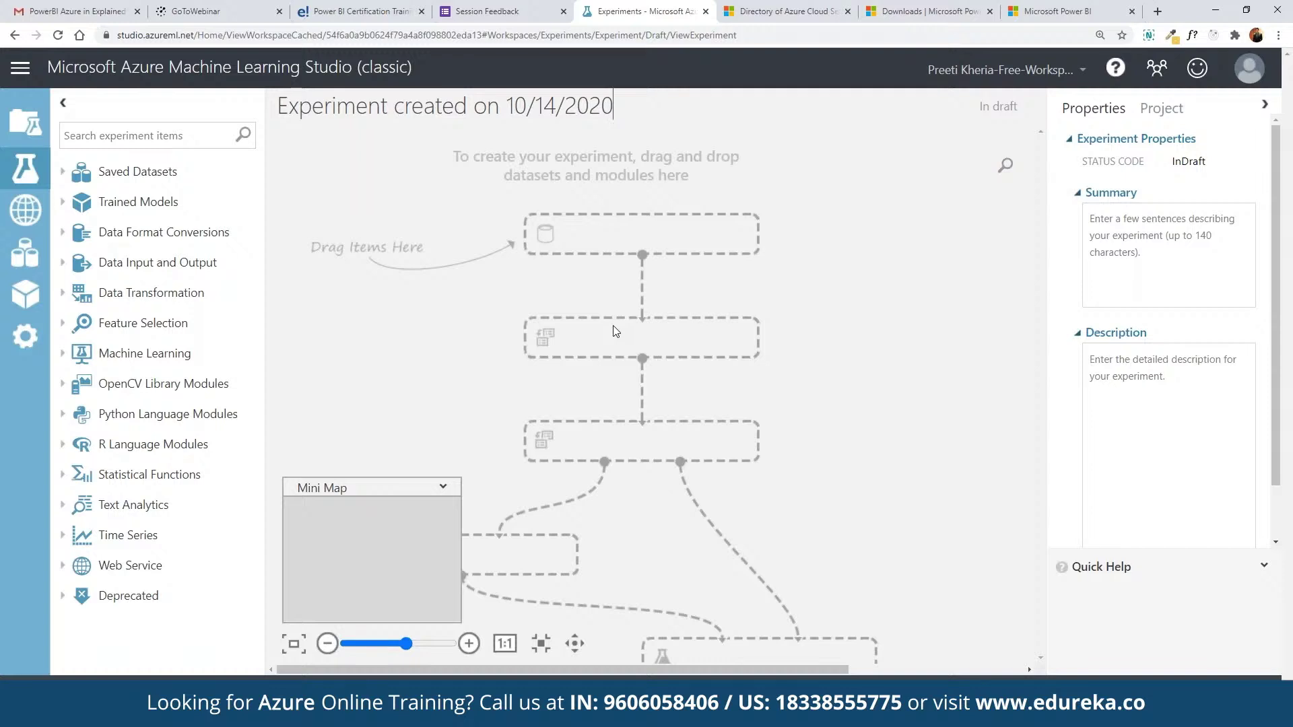
Step: Look through the saved datasets available to the experiment, covering both My Datasets and the Samples list
{"action": "scroll", "coordinate": [610, 370], "scroll_direction": "down", "scroll_amount": 1}
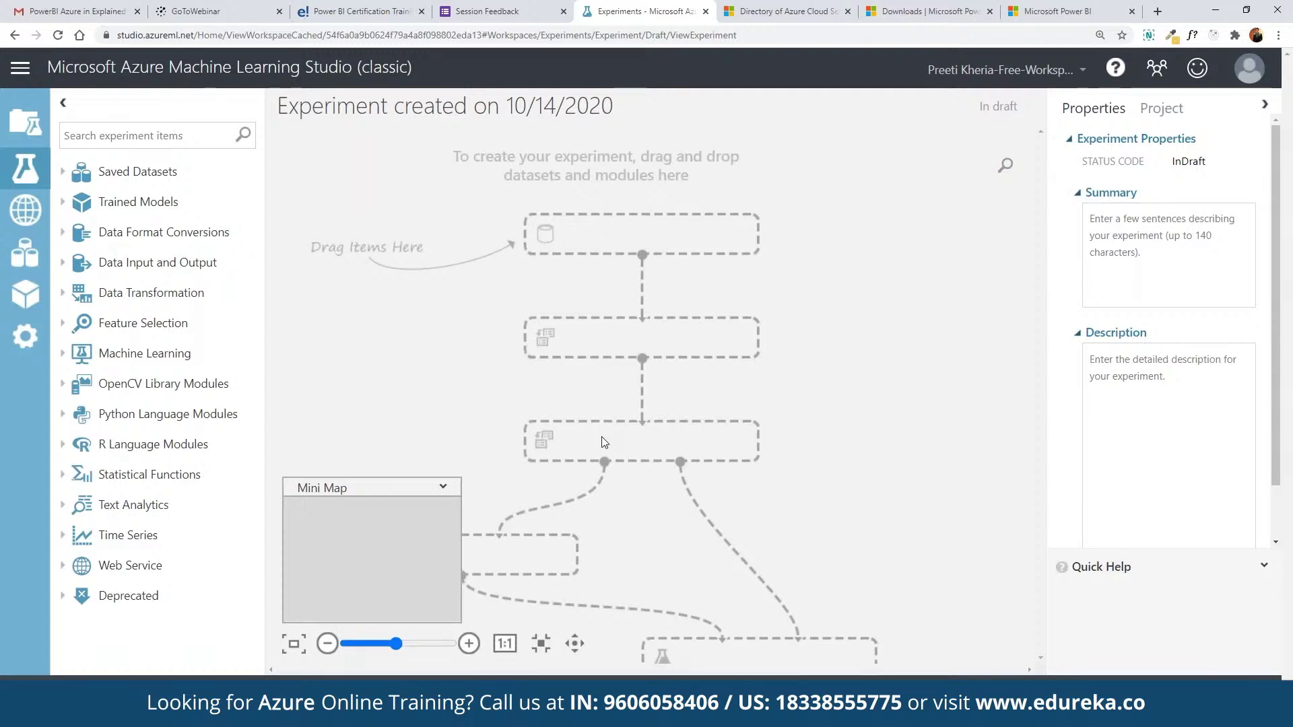
{"action": "scroll", "coordinate": [604, 442], "scroll_direction": "down", "scroll_amount": 2}
{"action": "left_click", "coordinate": [70, 178]}
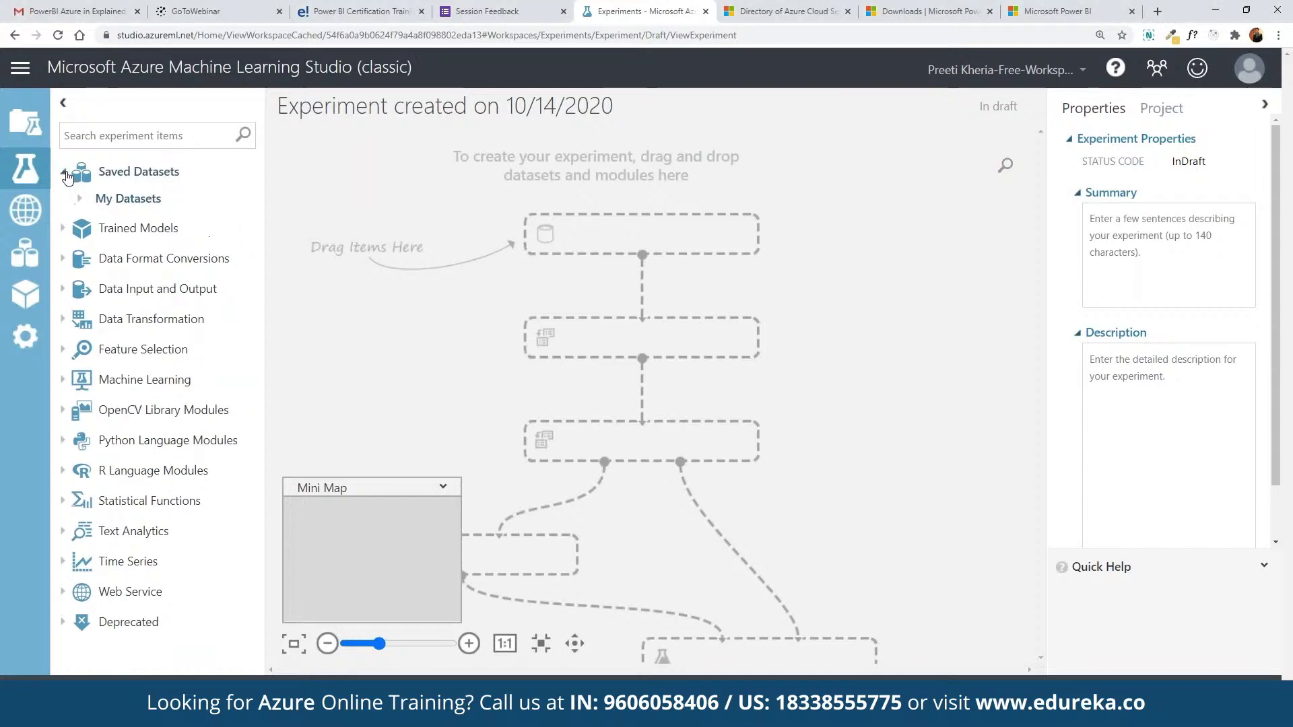
{"action": "left_click", "coordinate": [92, 201]}
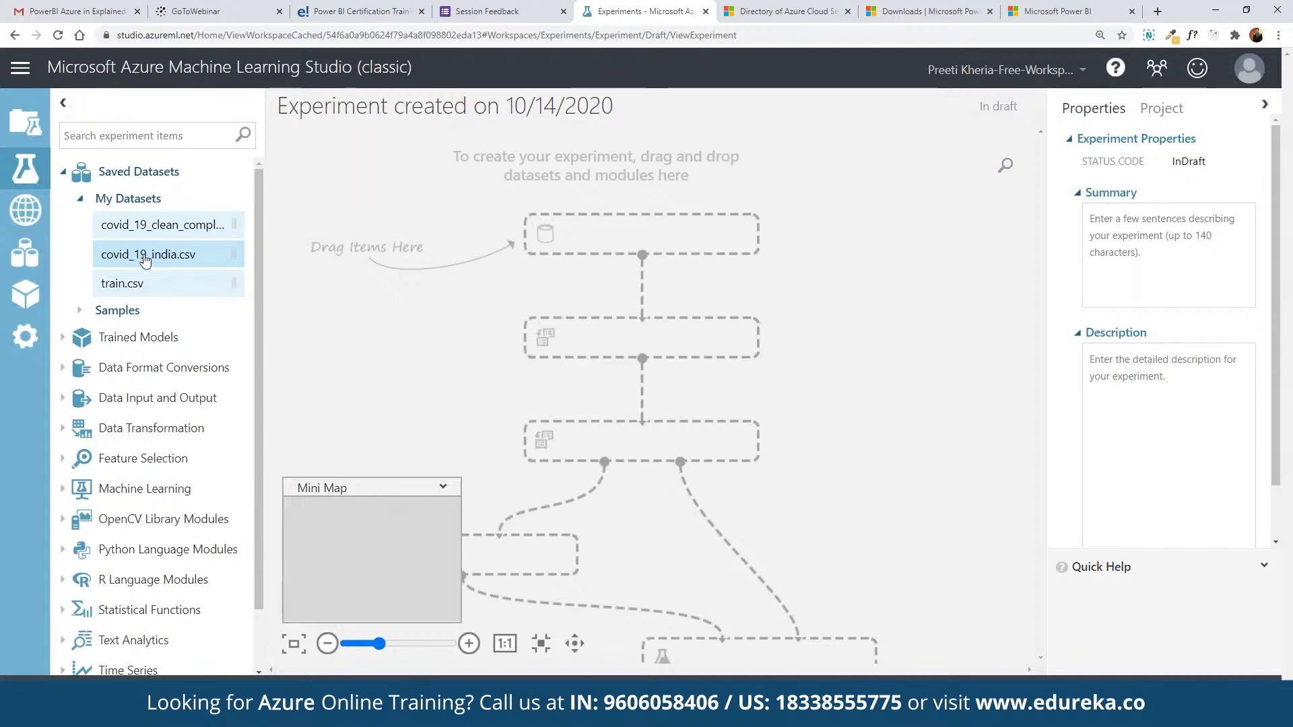
{"action": "left_click", "coordinate": [90, 310]}
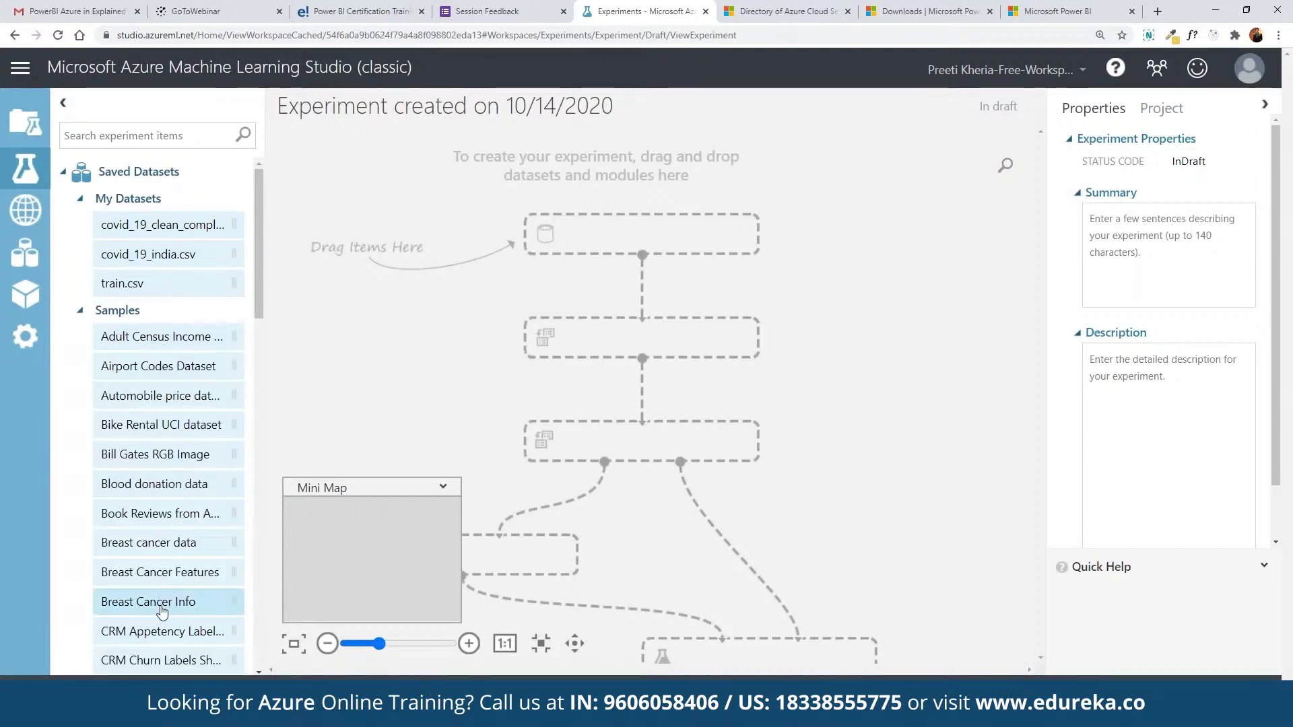
{"action": "scroll", "coordinate": [168, 610], "scroll_direction": "down", "scroll_amount": 5}
{"action": "scroll", "coordinate": [162, 611], "scroll_direction": "up", "scroll_amount": 5}
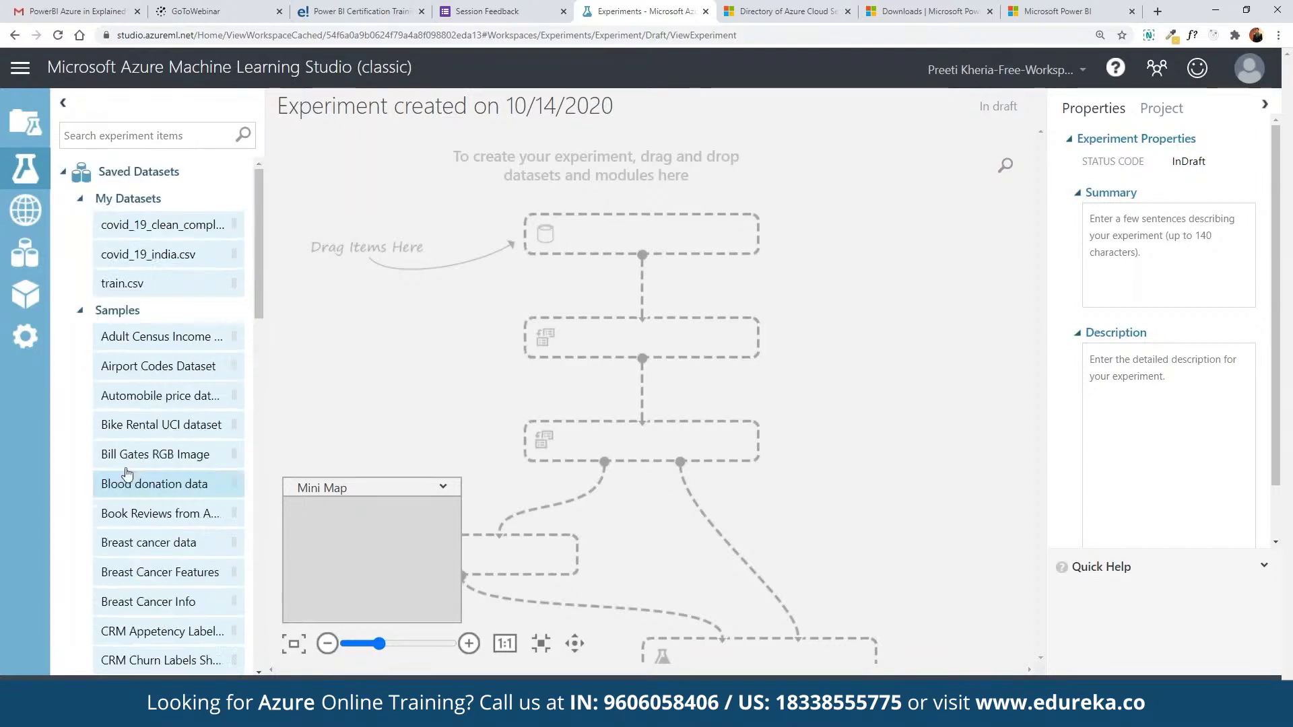
{"action": "left_click", "coordinate": [80, 311]}
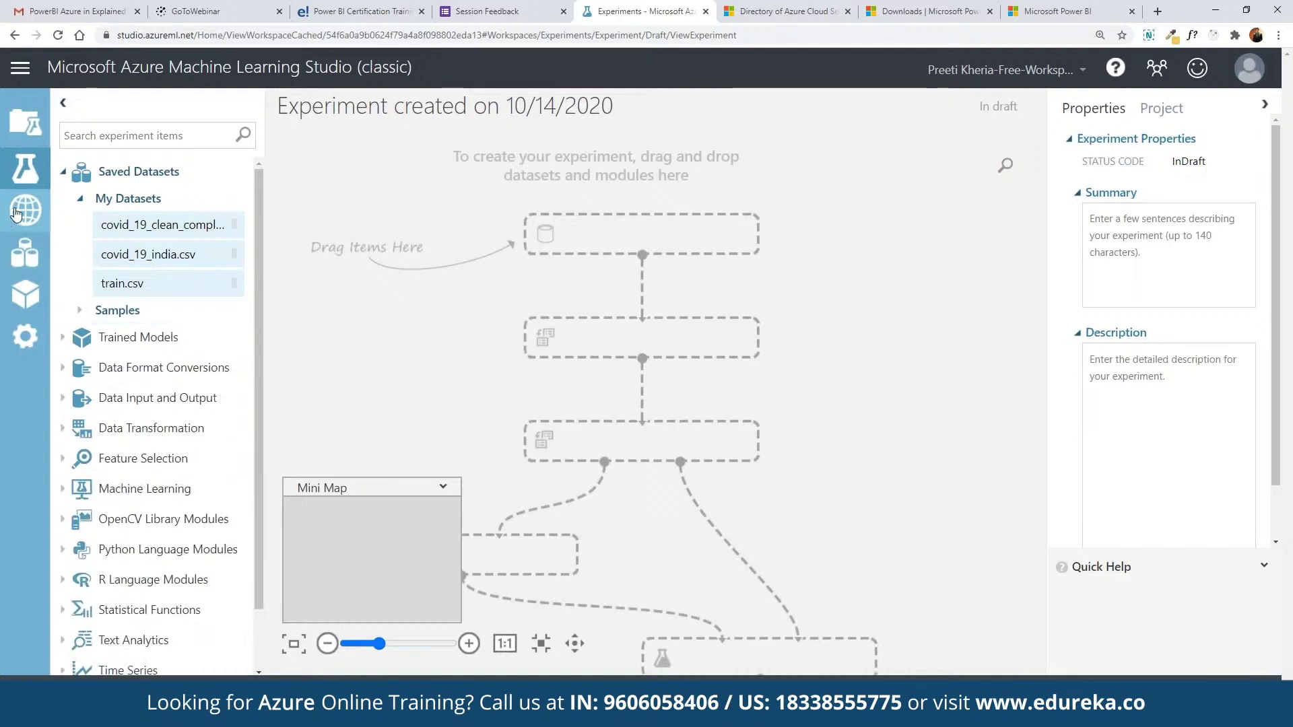
Step: Start a new dataset upload from a local file and choose Global Superstore Orders 2016.xlsx from the Downloads folder
{"action": "left_click", "coordinate": [25, 257]}
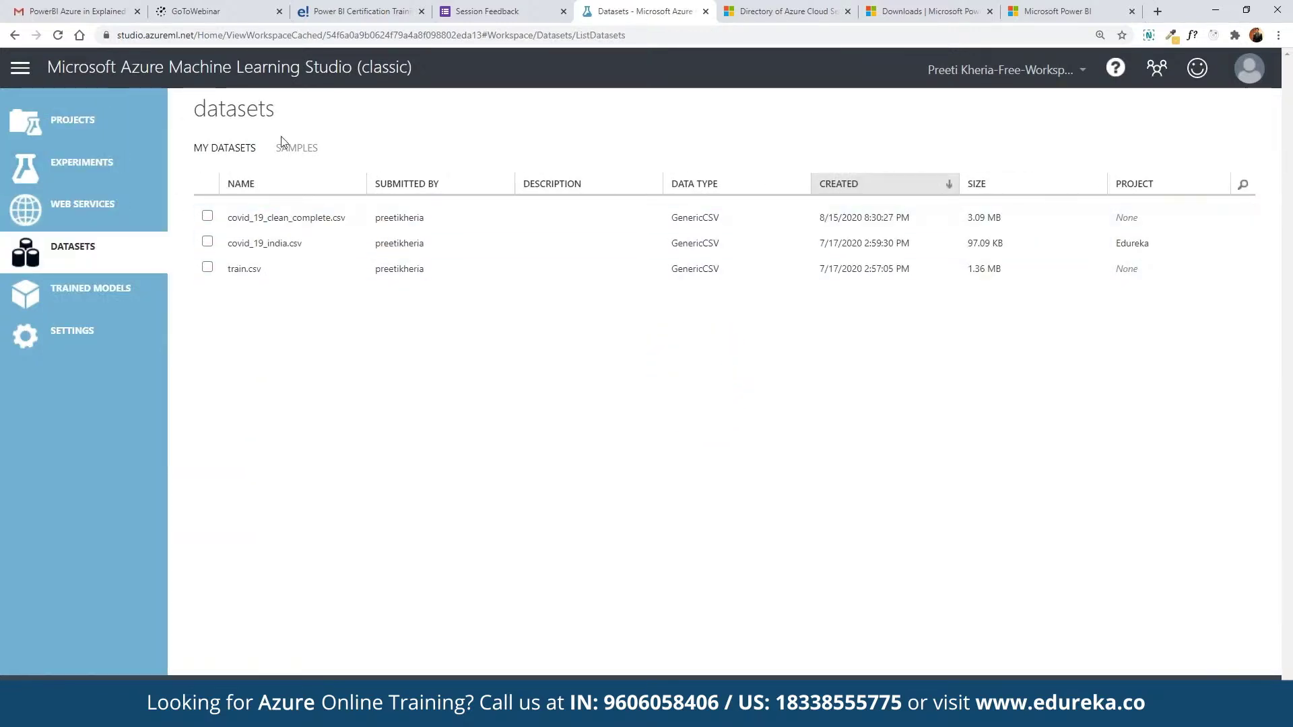
{"action": "left_click", "coordinate": [52, 699]}
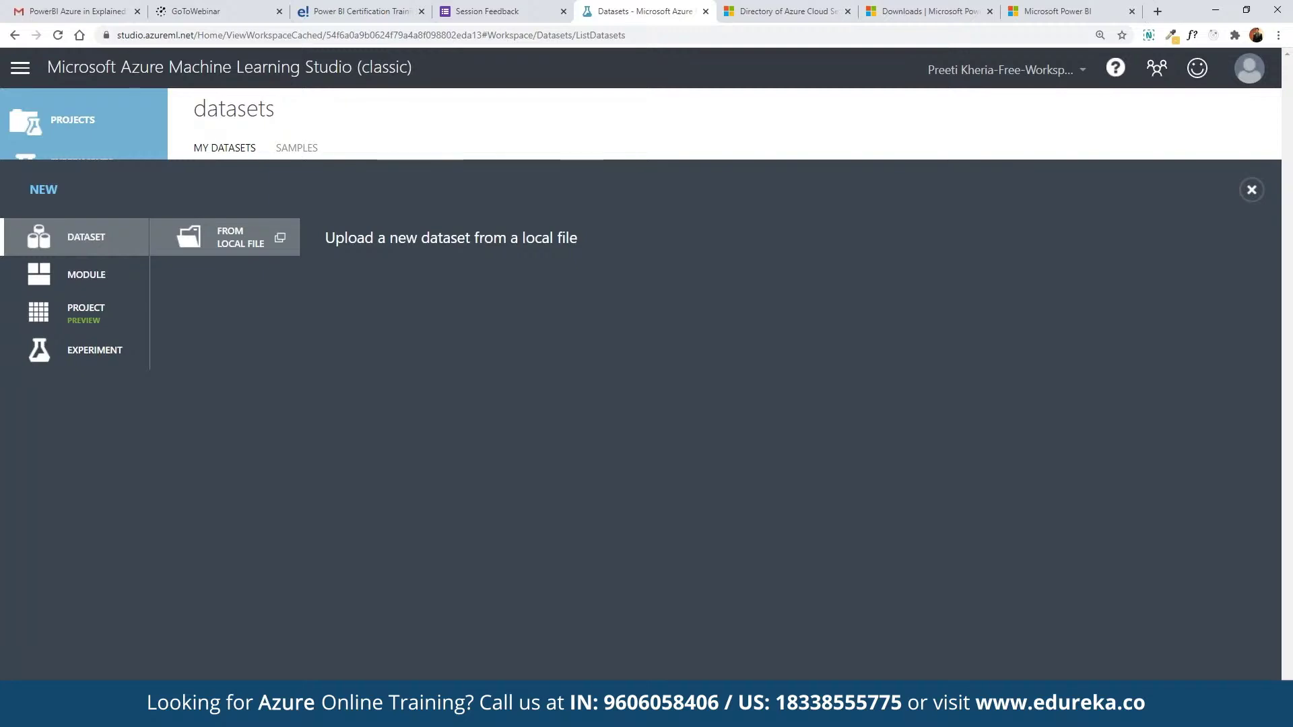
{"action": "left_click", "coordinate": [224, 237]}
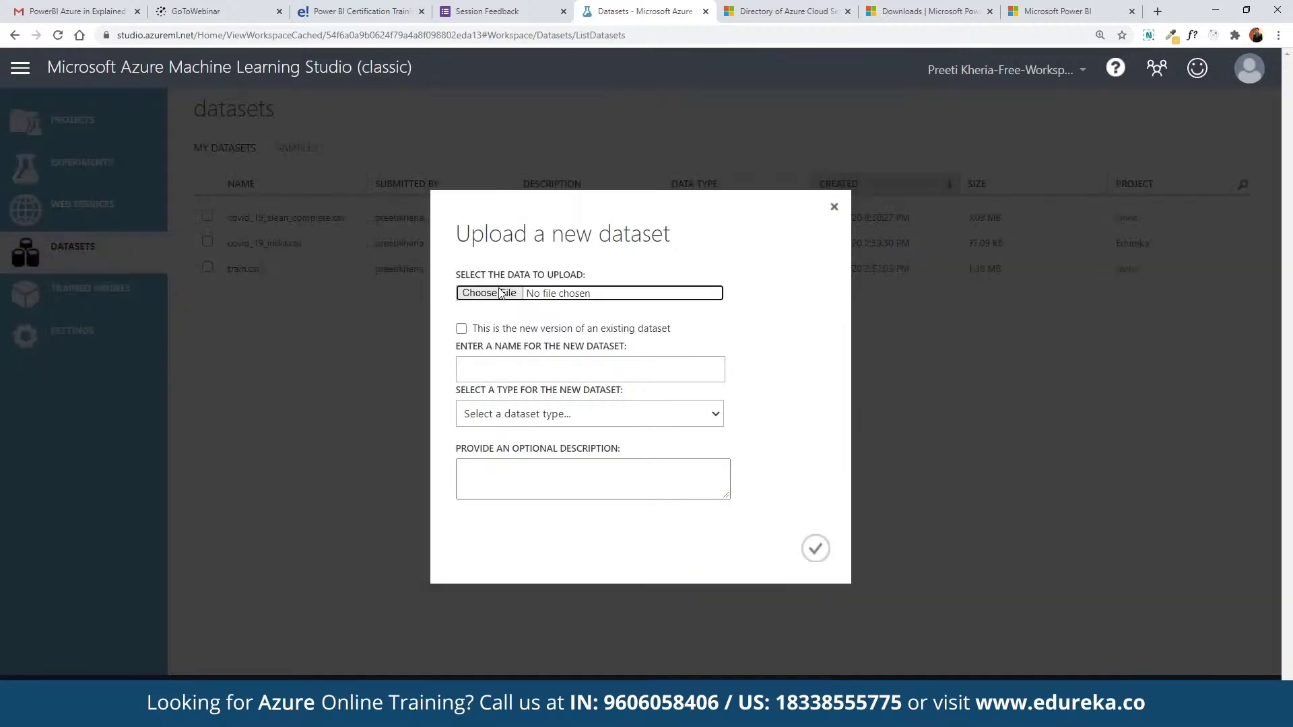
{"action": "left_click", "coordinate": [500, 293]}
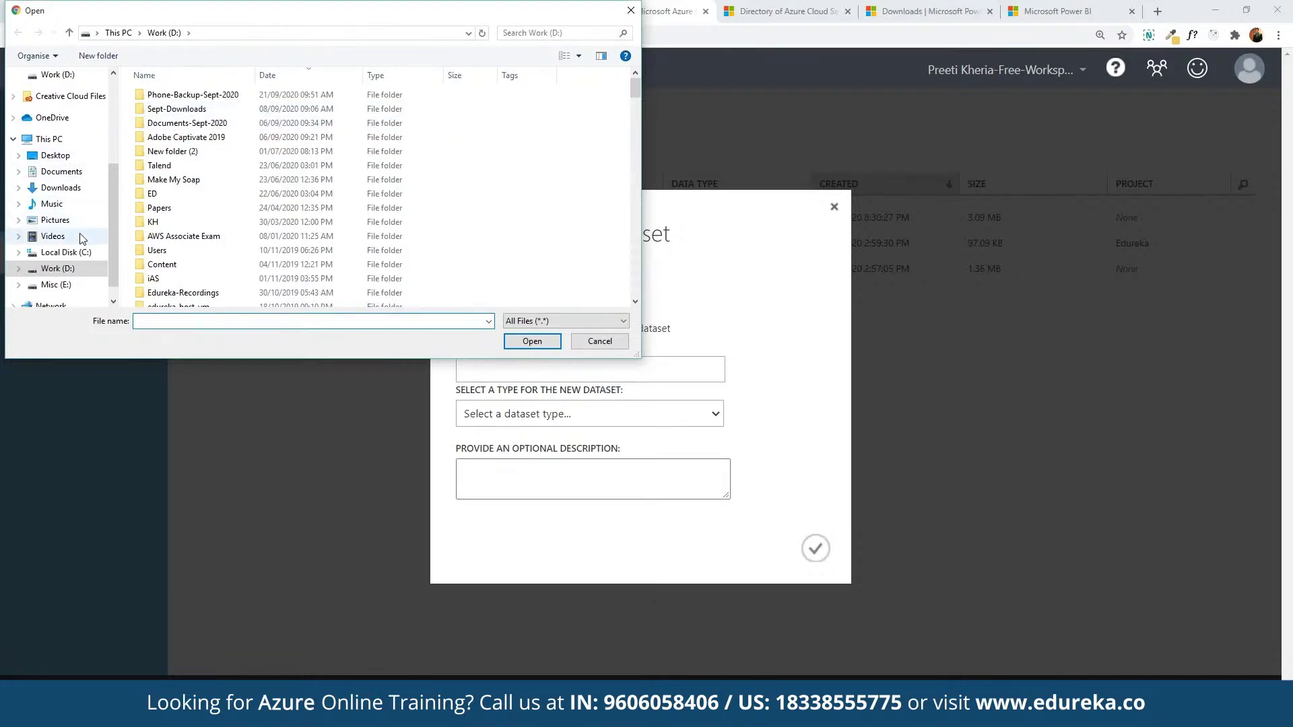
{"action": "left_click", "coordinate": [66, 189]}
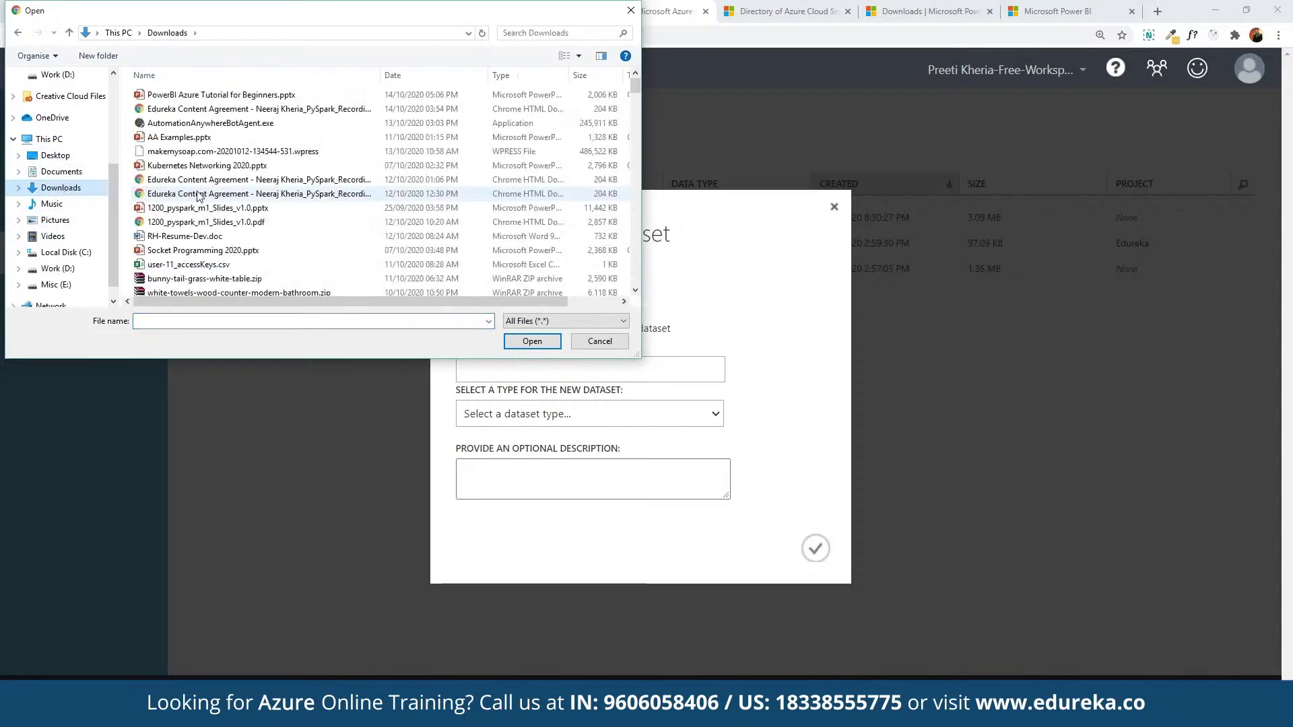
{"action": "left_click", "coordinate": [560, 322]}
{"action": "left_click", "coordinate": [539, 33]}
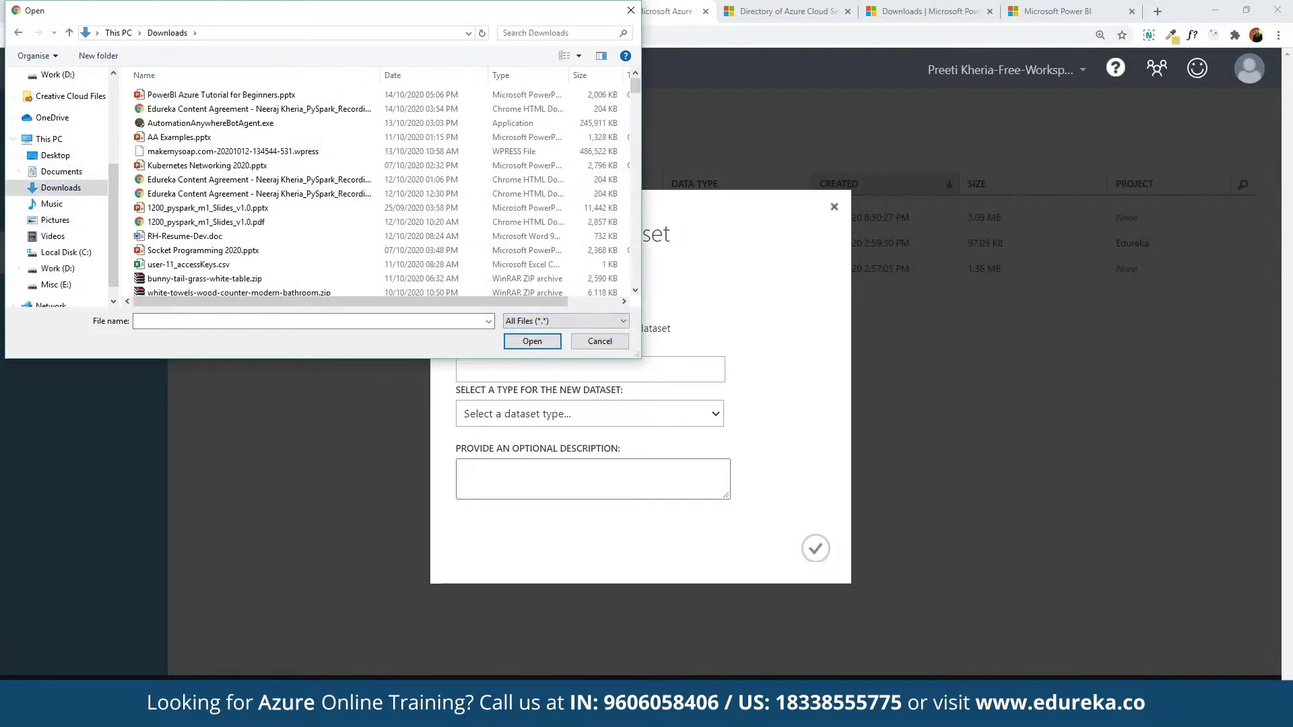
{"action": "type", "text": ".xls"}
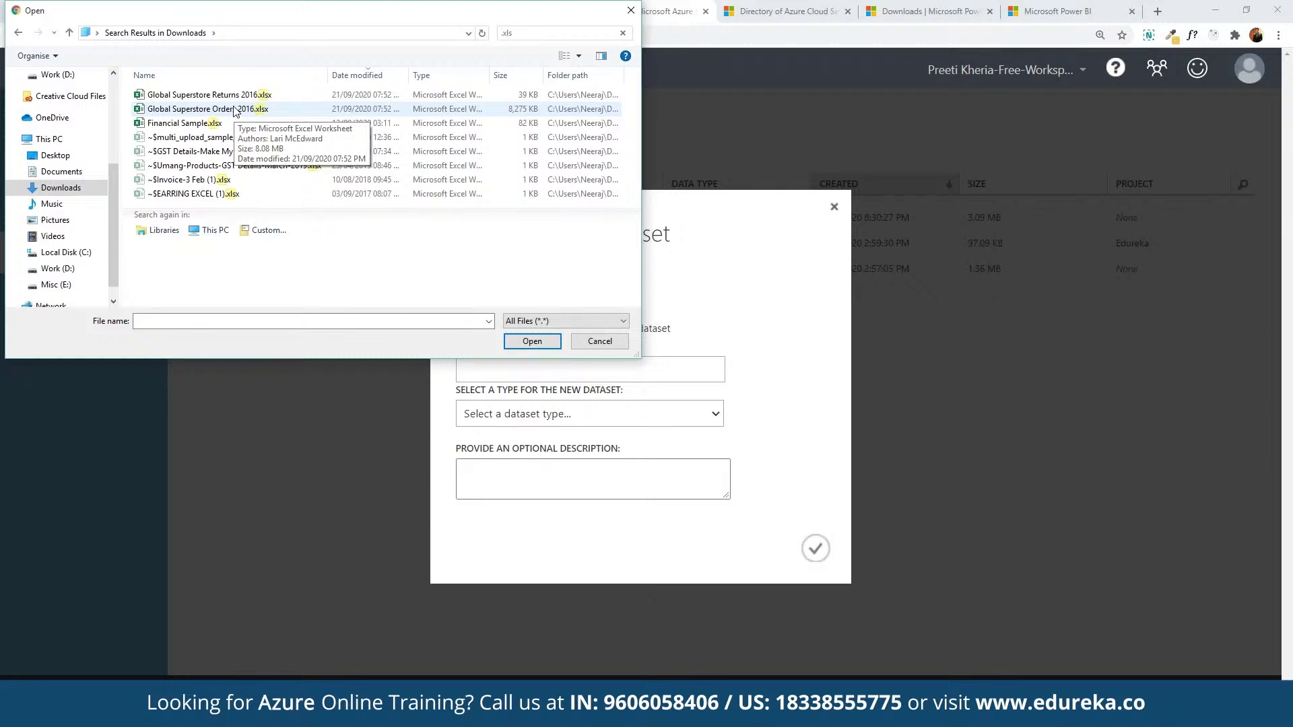
{"action": "left_click", "coordinate": [234, 111]}
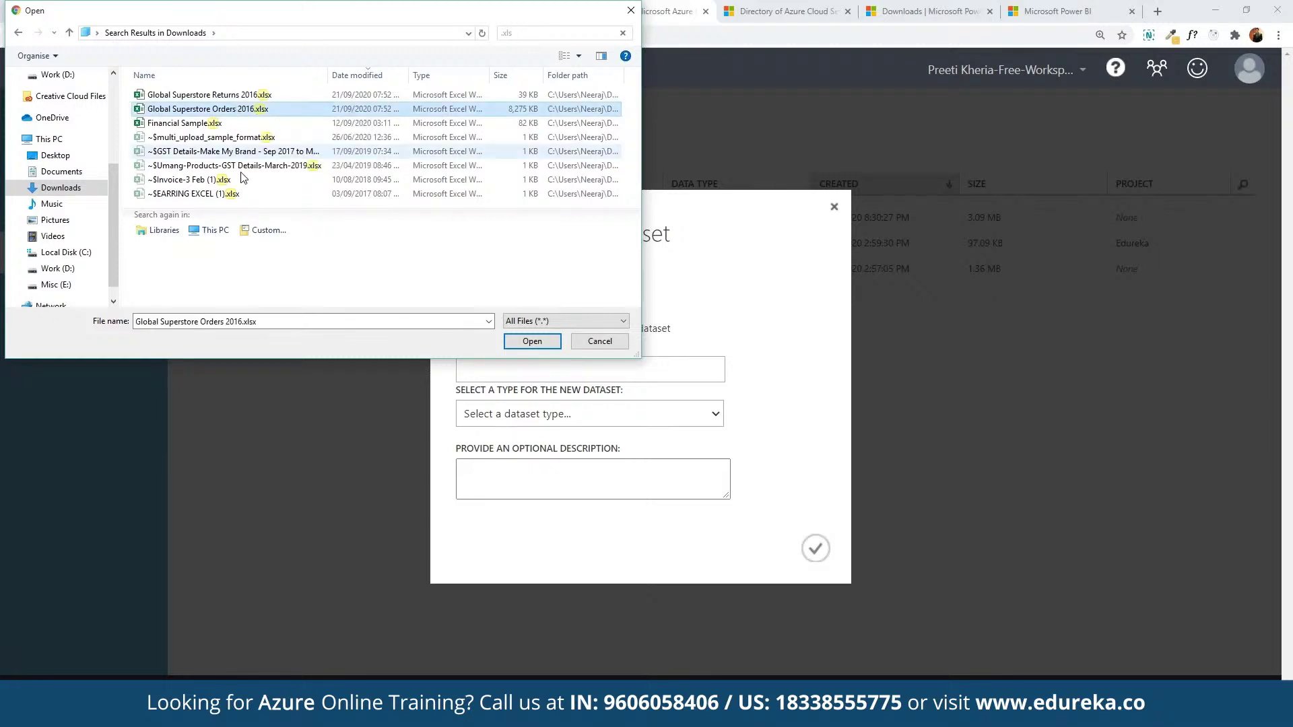
{"action": "left_click", "coordinate": [532, 341]}
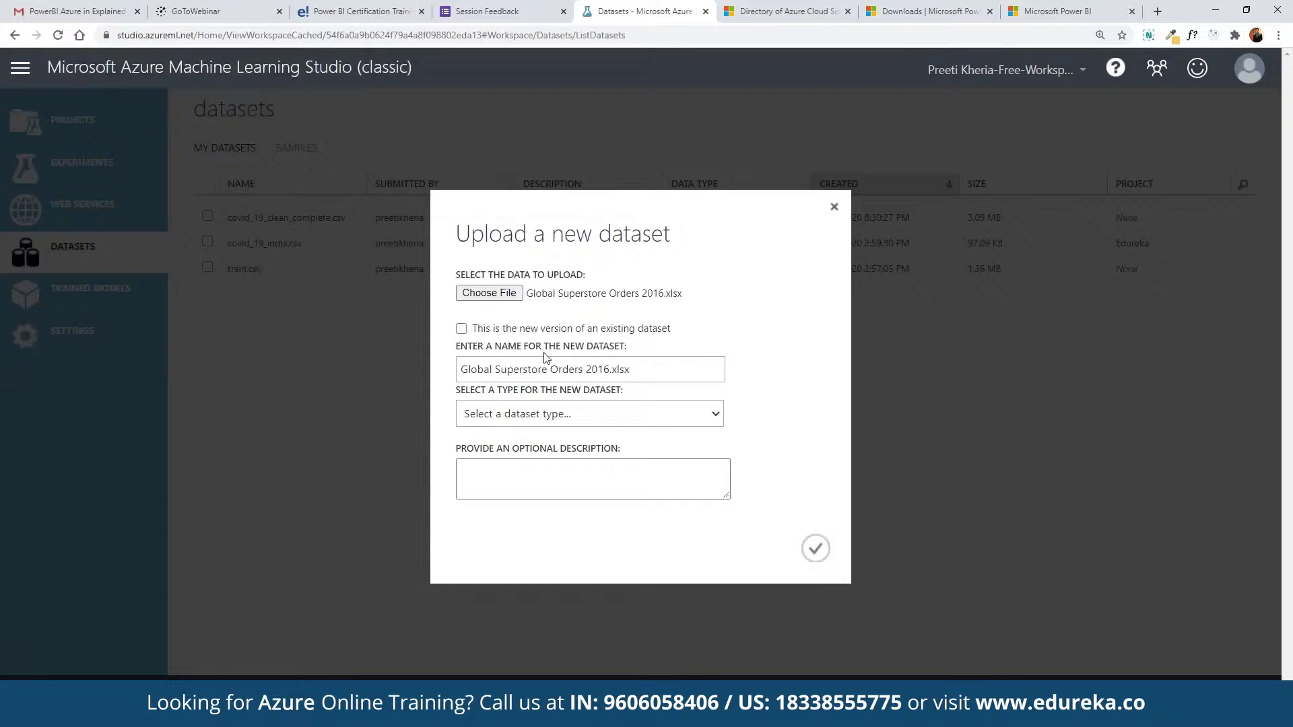
Step: Try to submit the dataset upload, check the dataset types offered, and cancel the upload
{"action": "left_click", "coordinate": [820, 560]}
{"action": "left_click", "coordinate": [639, 418]}
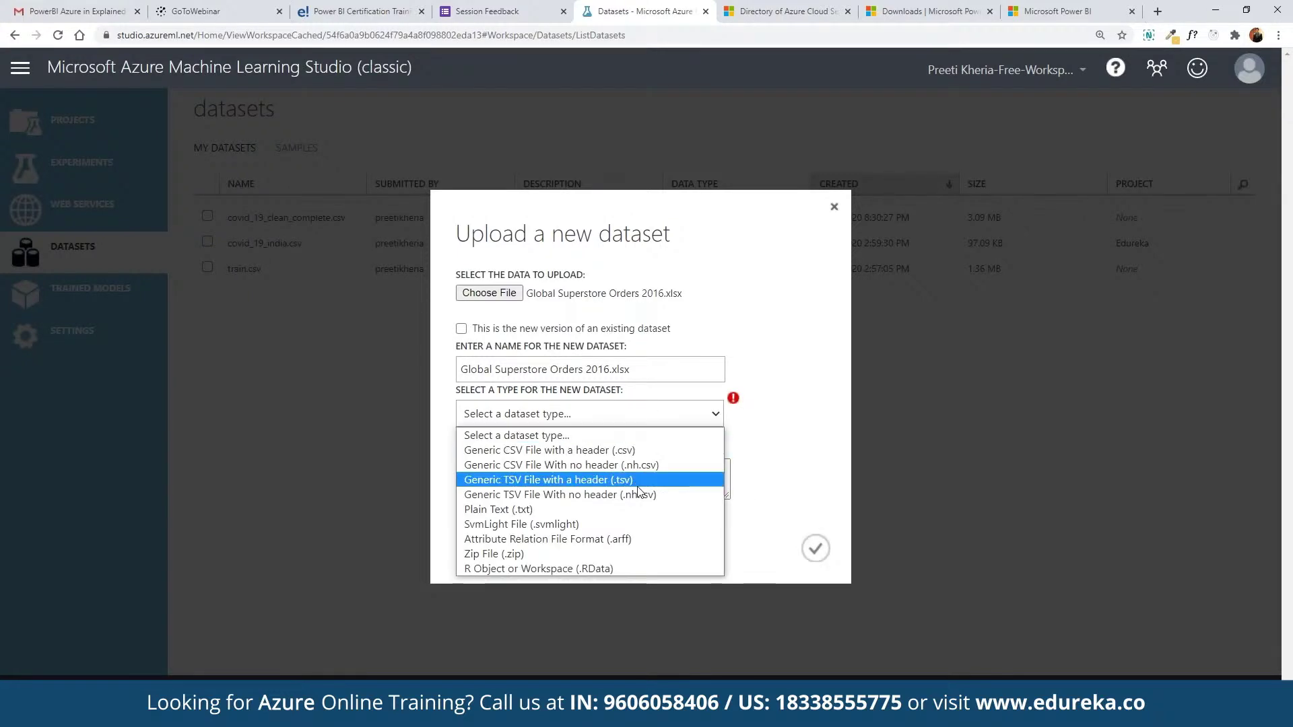
{"action": "left_click", "coordinate": [1284, 139]}
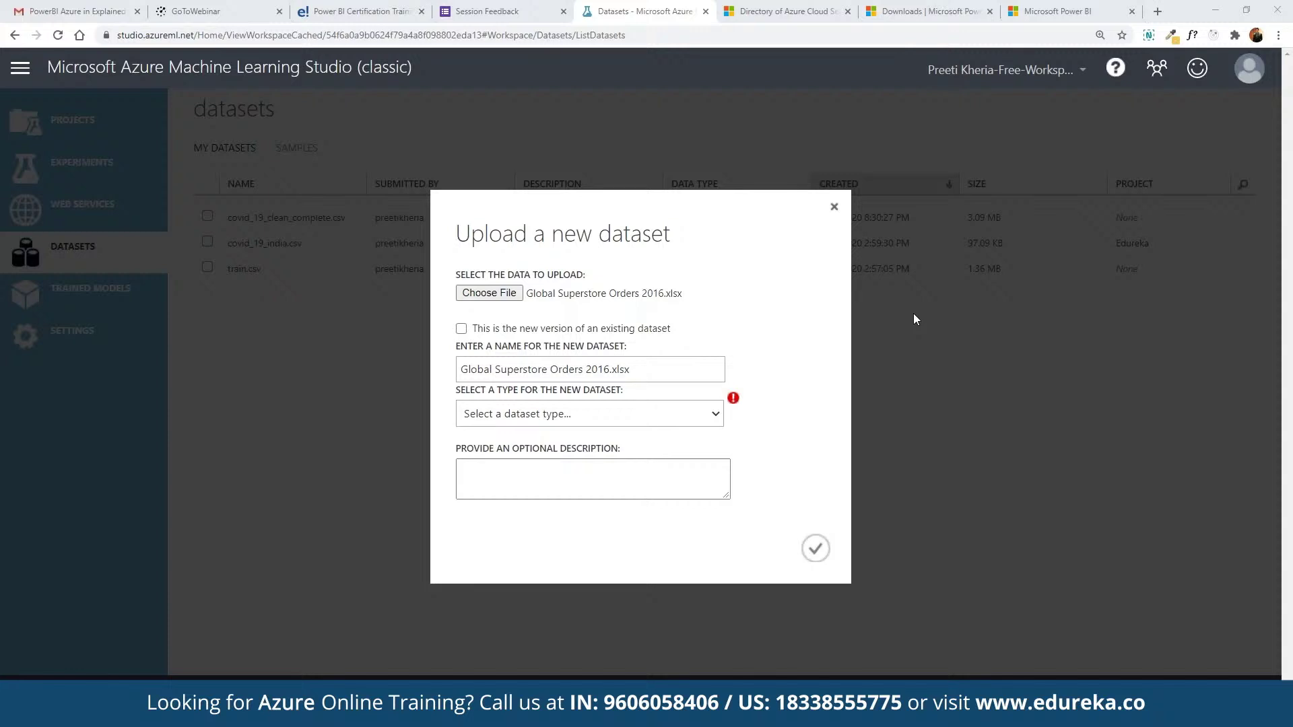
{"action": "left_click", "coordinate": [834, 206]}
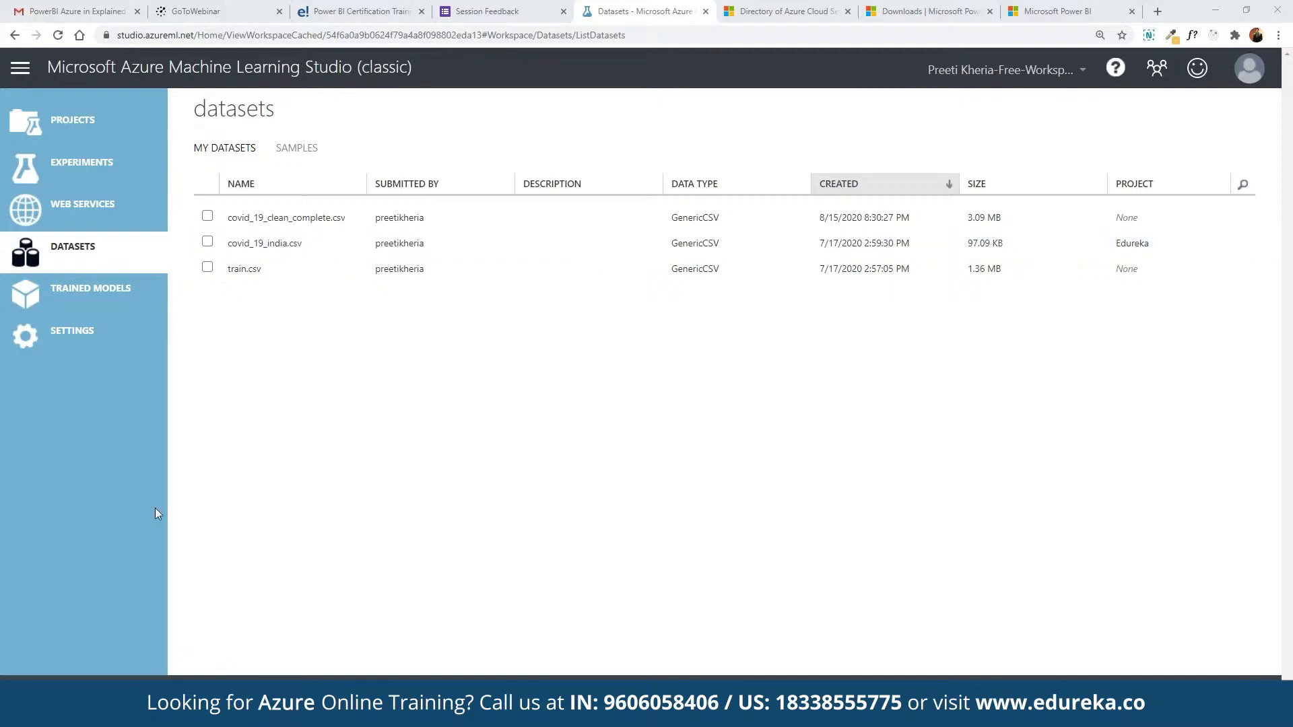
Step: Return to the experiments list and create a new blank experiment, dismissing the experiment tutorial
{"action": "left_click", "coordinate": [96, 177]}
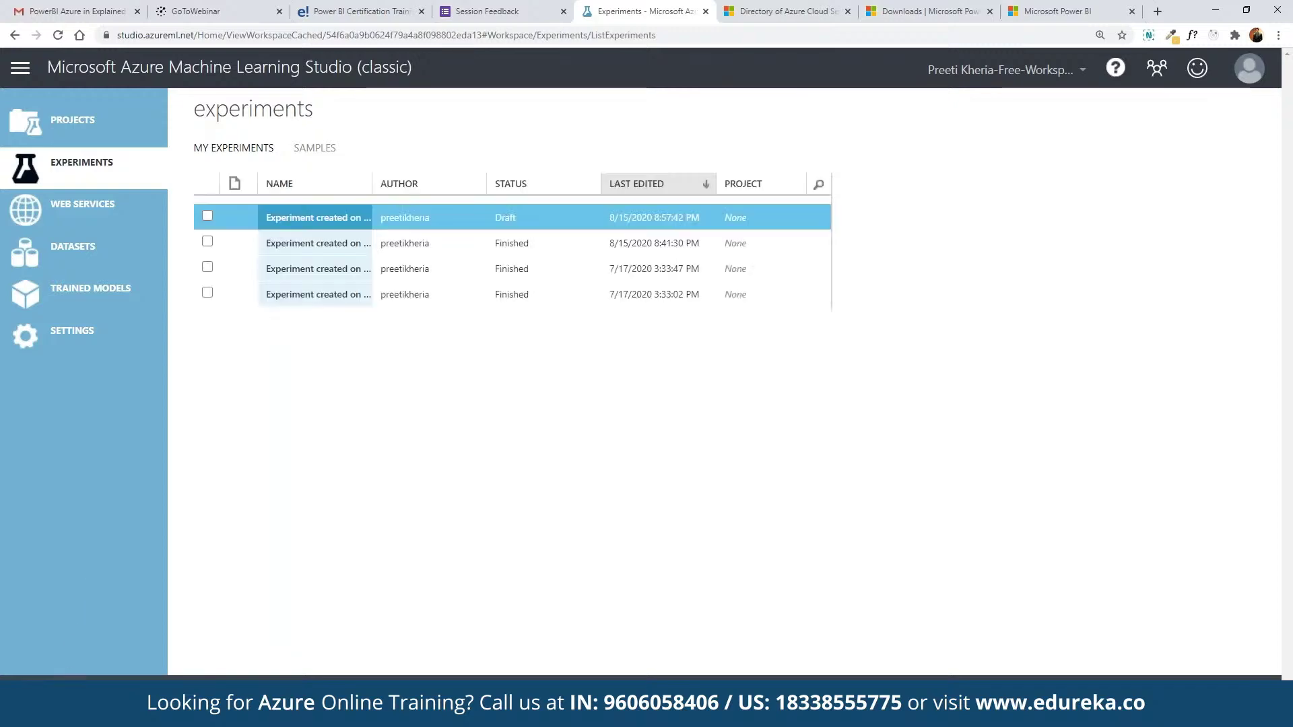
{"action": "left_click", "coordinate": [41, 675]}
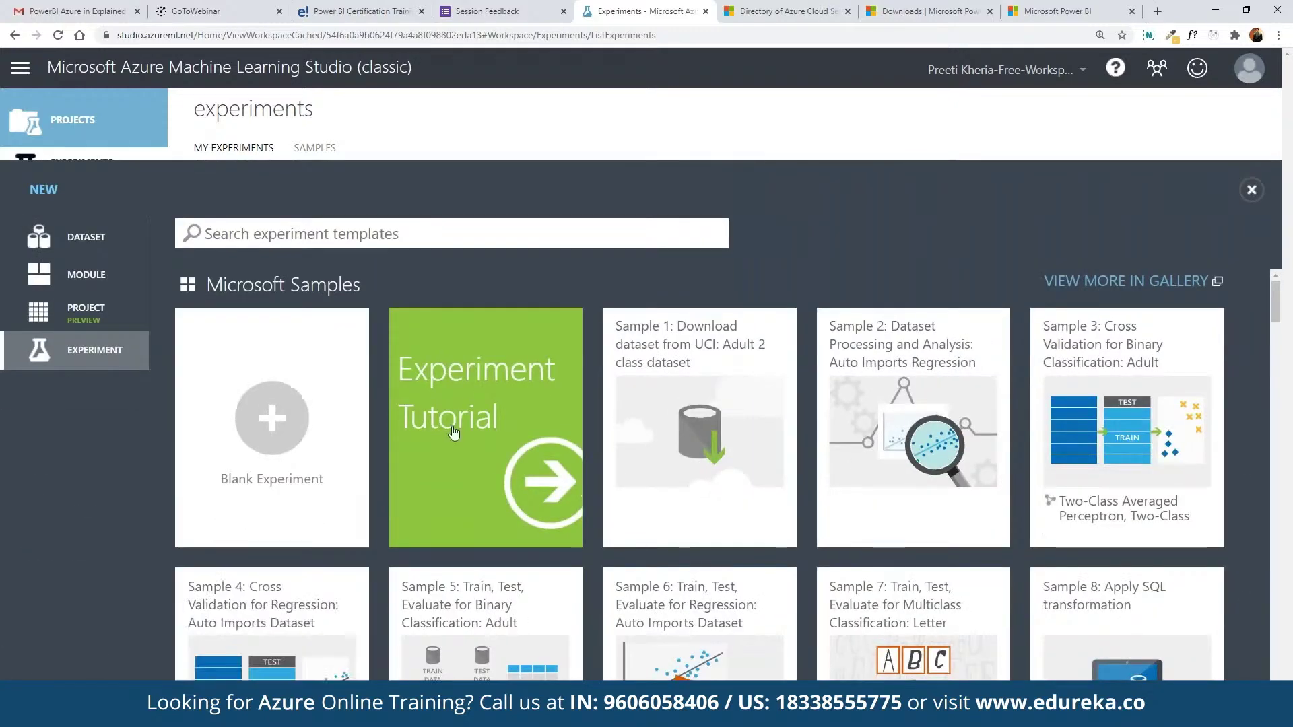
{"action": "left_click", "coordinate": [453, 433]}
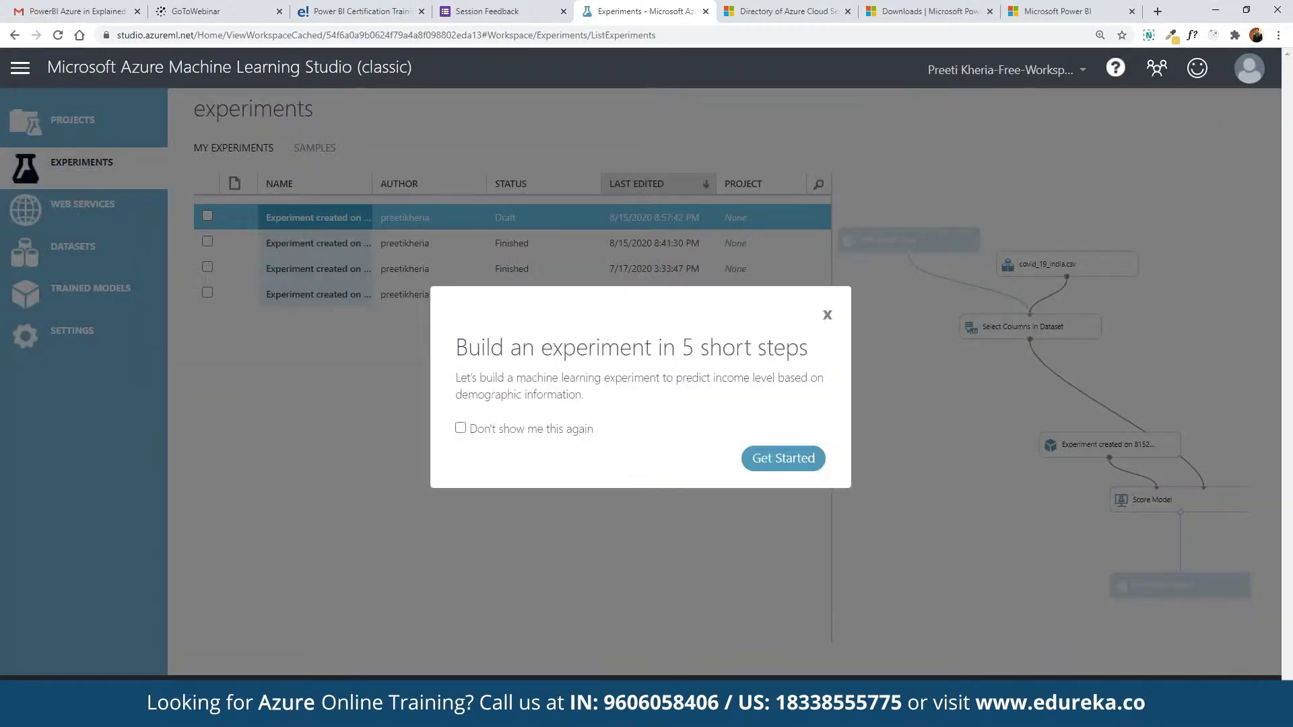
{"action": "left_click", "coordinate": [822, 318]}
{"action": "left_click", "coordinate": [272, 471]}
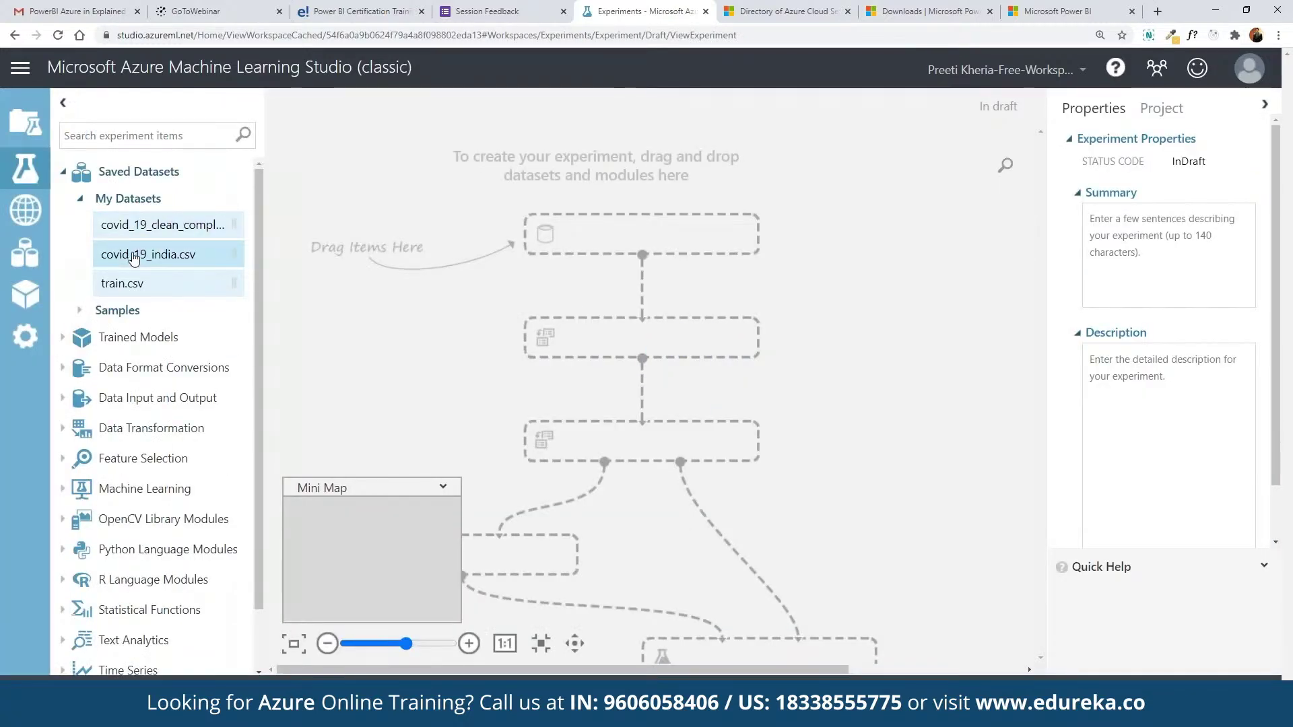
Step: Place the covid_19_india.csv dataset on the experiment canvas and visualize its data to examine the rows and columns
{"action": "left_click_drag", "start_coordinate": [128, 255], "coordinate": [649, 238]}
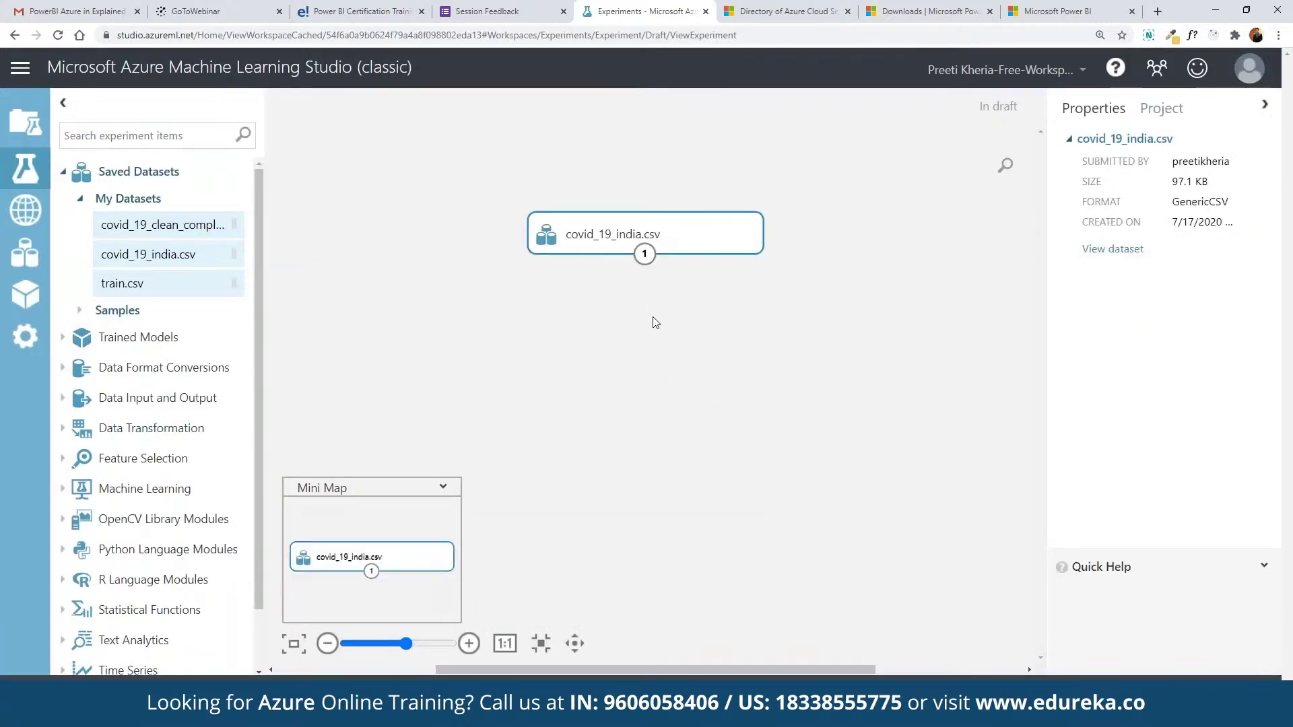
{"action": "right_click", "coordinate": [686, 247]}
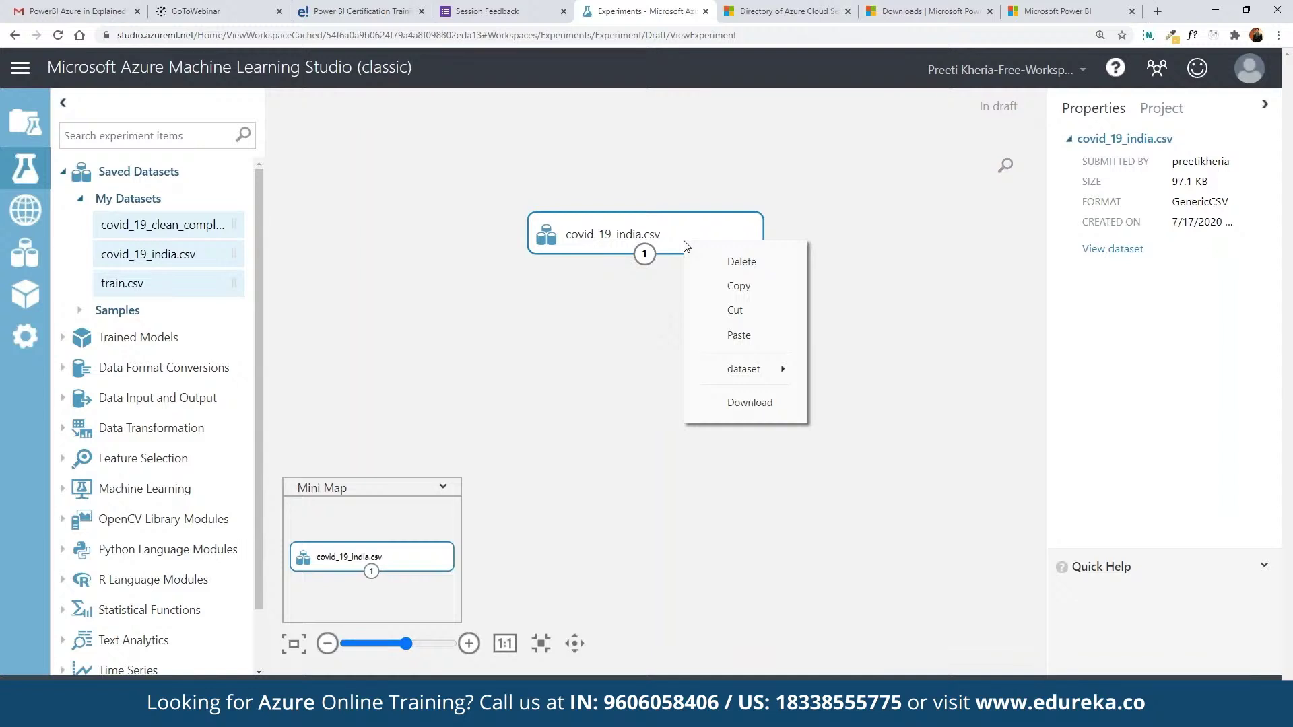
{"action": "mouse_move", "coordinate": [778, 382]}
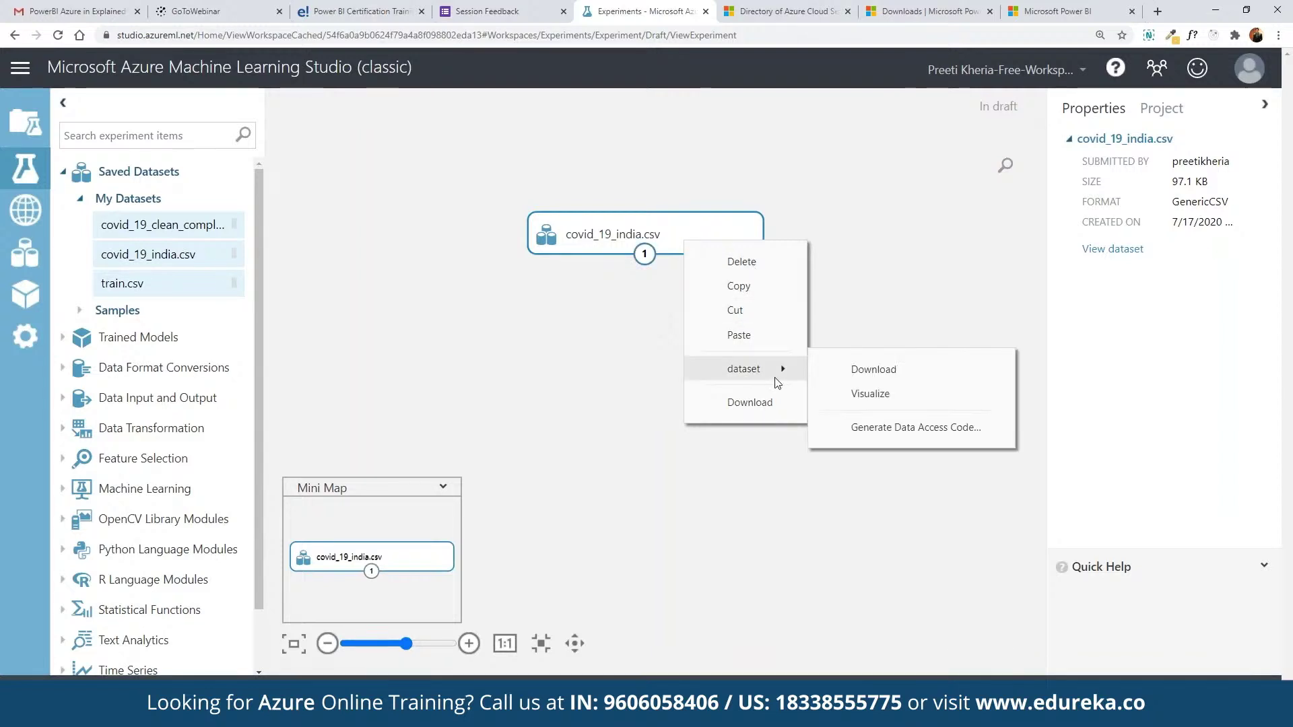
{"action": "left_click", "coordinate": [853, 395]}
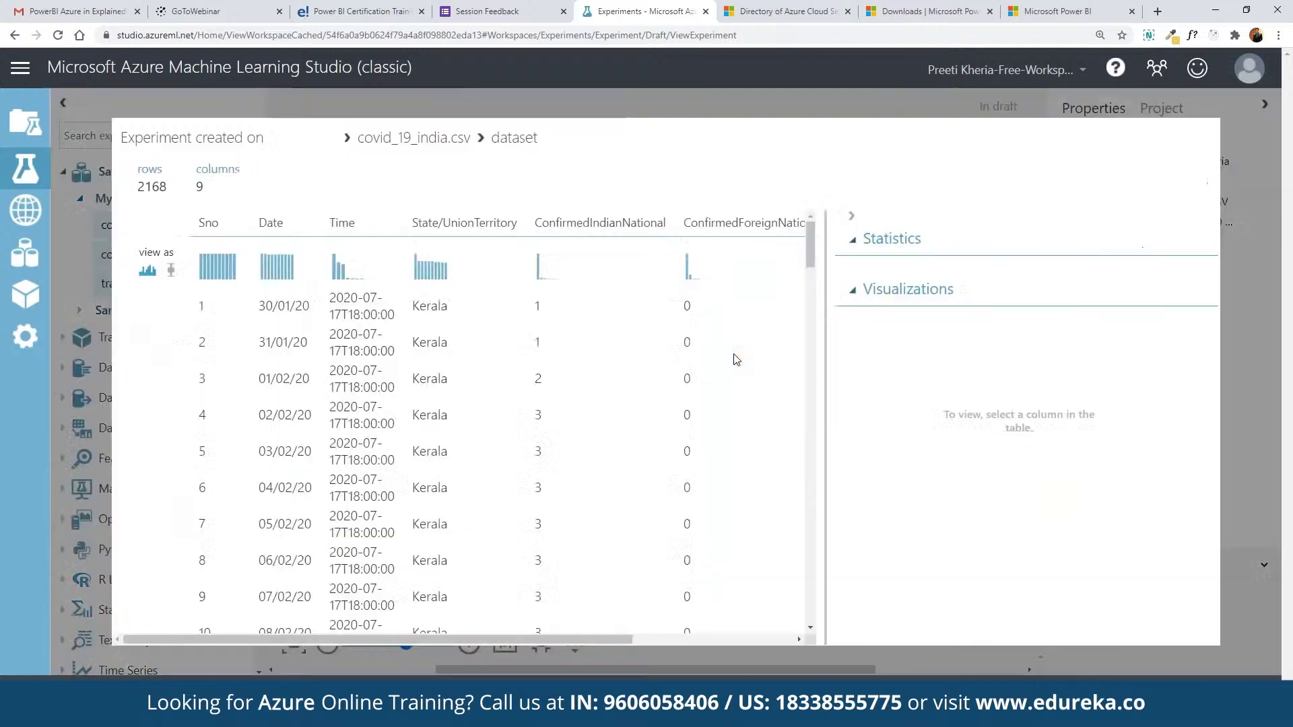
{"action": "scroll", "coordinate": [397, 350], "scroll_direction": "down", "scroll_amount": 5}
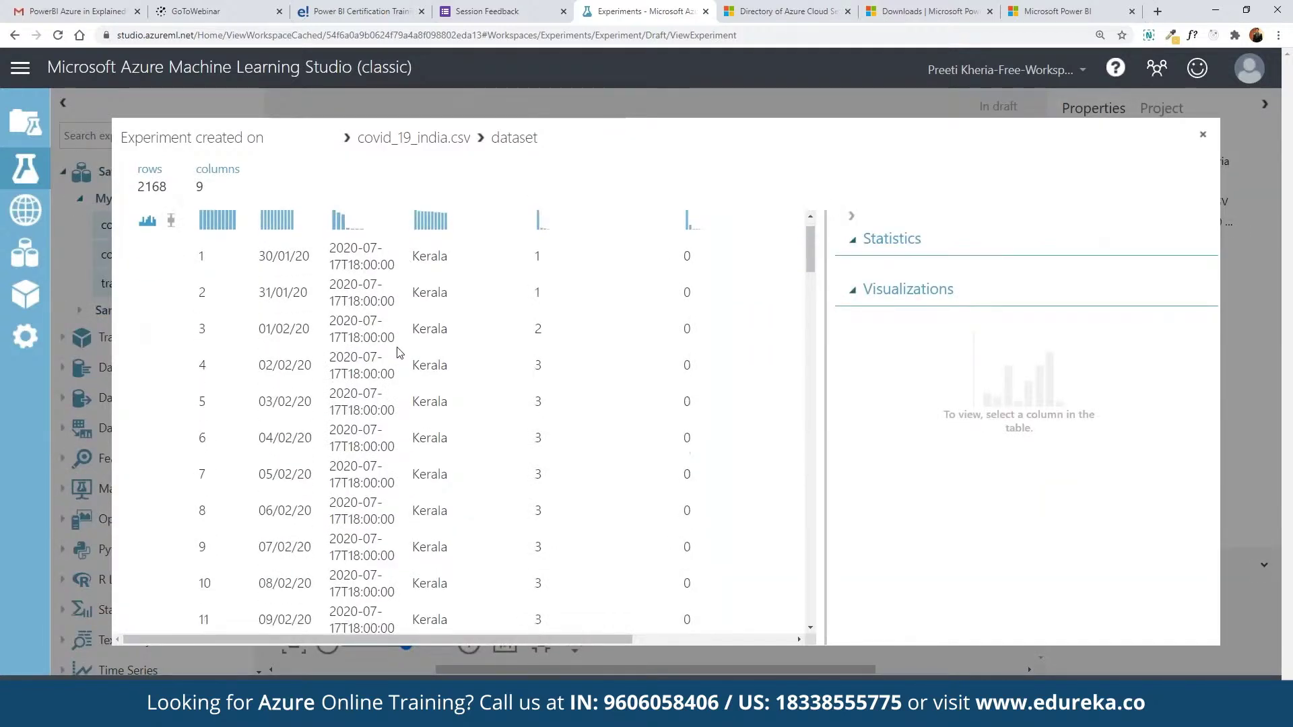
{"action": "scroll", "coordinate": [398, 350], "scroll_direction": "up", "scroll_amount": 5}
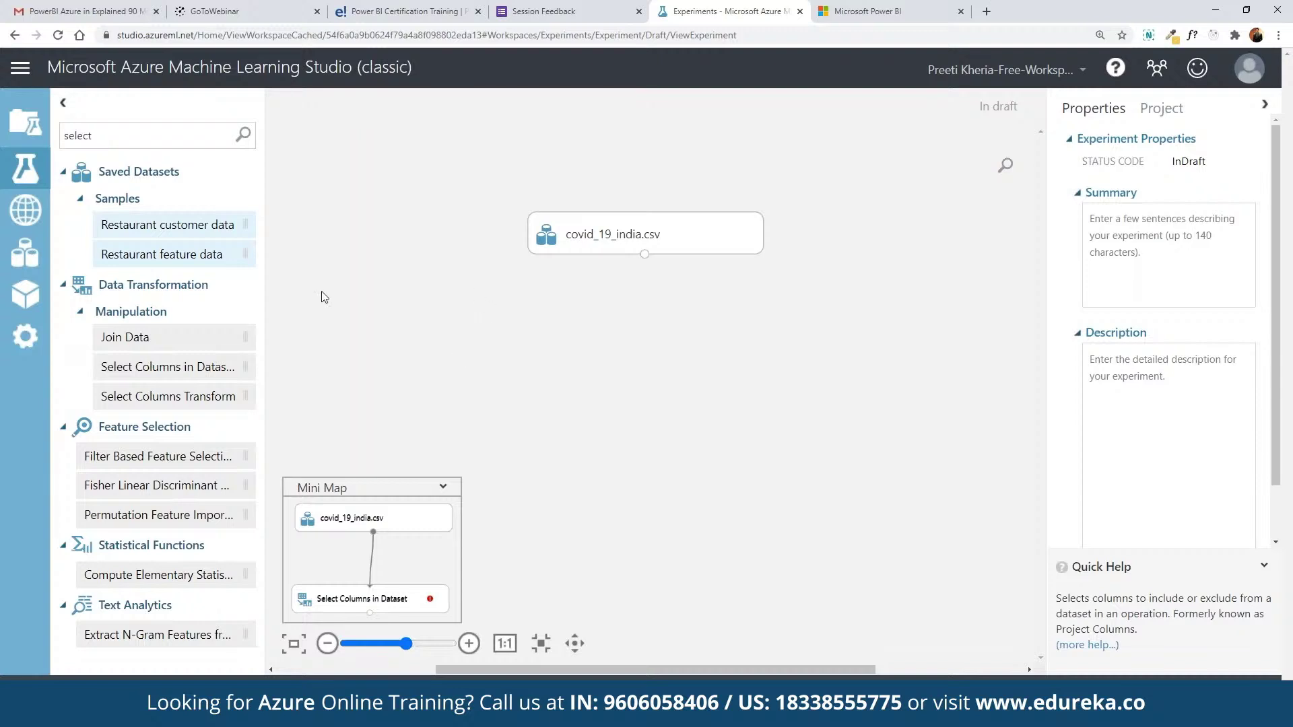
Step: Replace the existing Select Columns in Dataset module with a new one placed below covid_19_india.csv and connected to it
{"action": "key", "text": "Delete"}
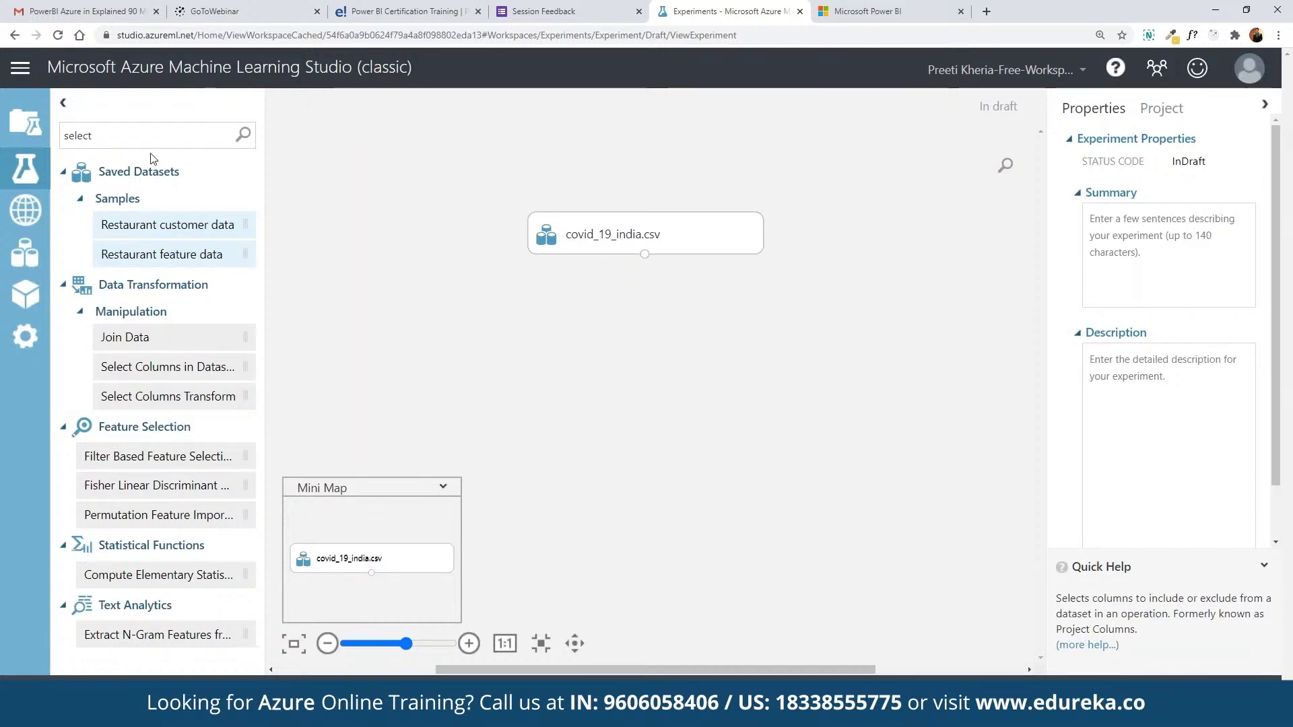
{"action": "left_click_drag", "start_coordinate": [175, 369], "coordinate": [646, 257]}
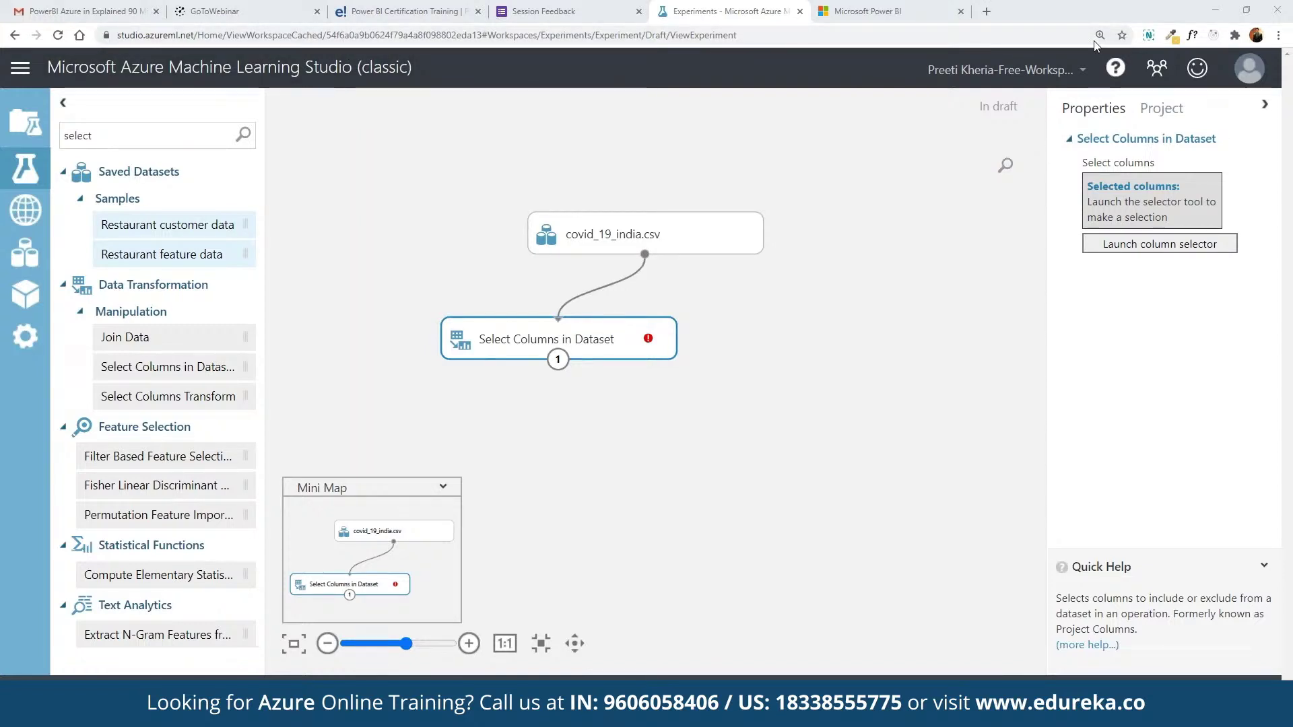
Step: Choose the Date, Cured, Deaths and Confirmed columns by name for the Select Columns in Dataset module
{"action": "left_click", "coordinate": [1167, 246]}
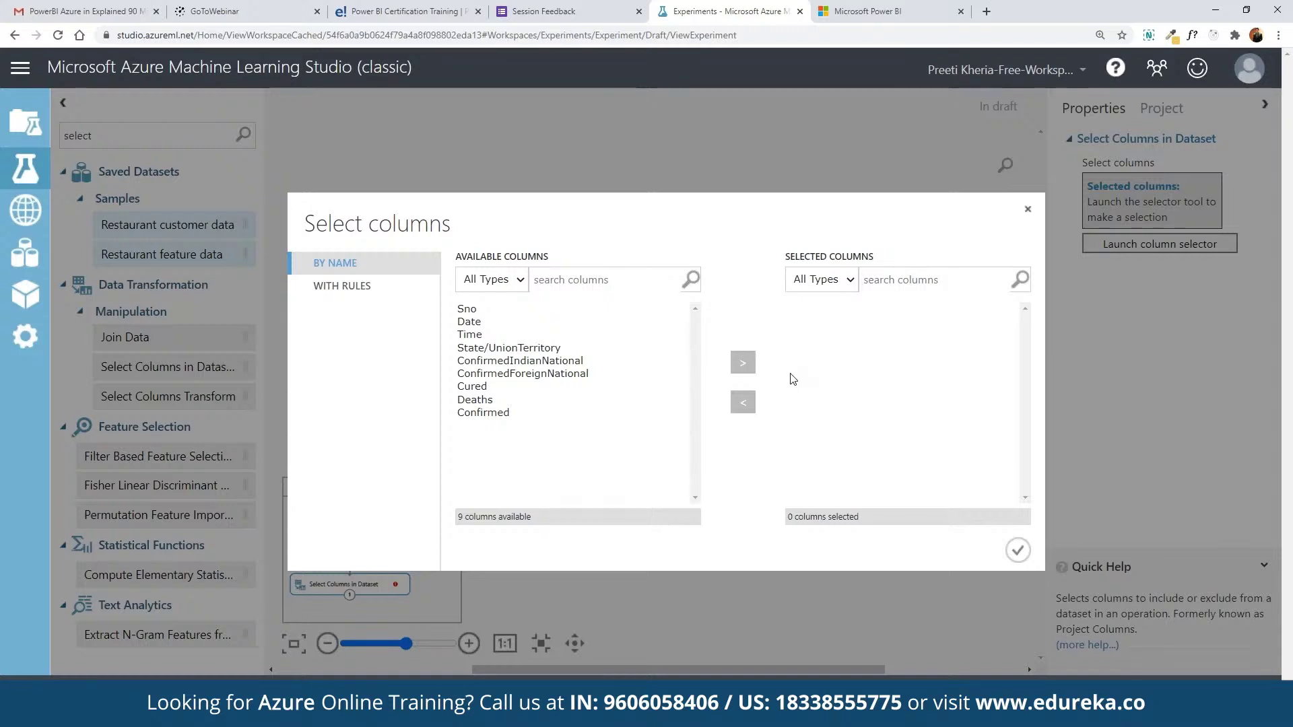
{"action": "left_click", "coordinate": [555, 364]}
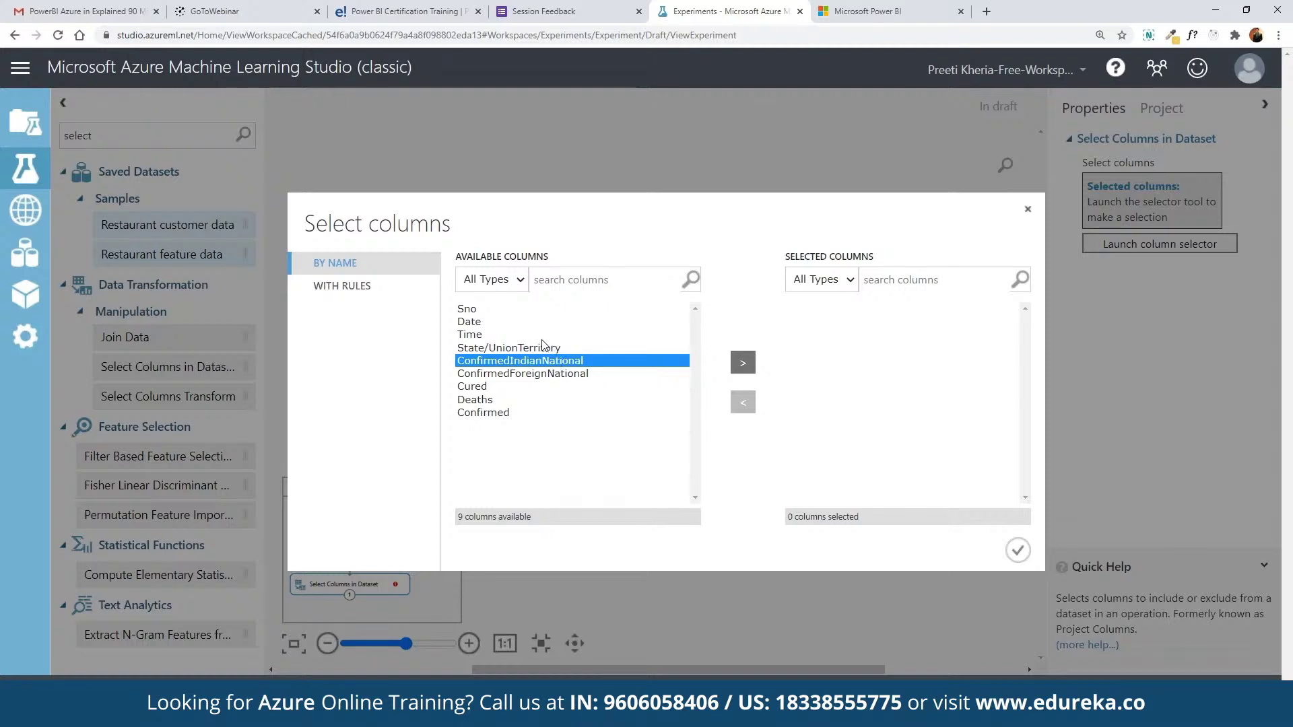
{"action": "left_click", "coordinate": [534, 387], "text": "ctrl"}
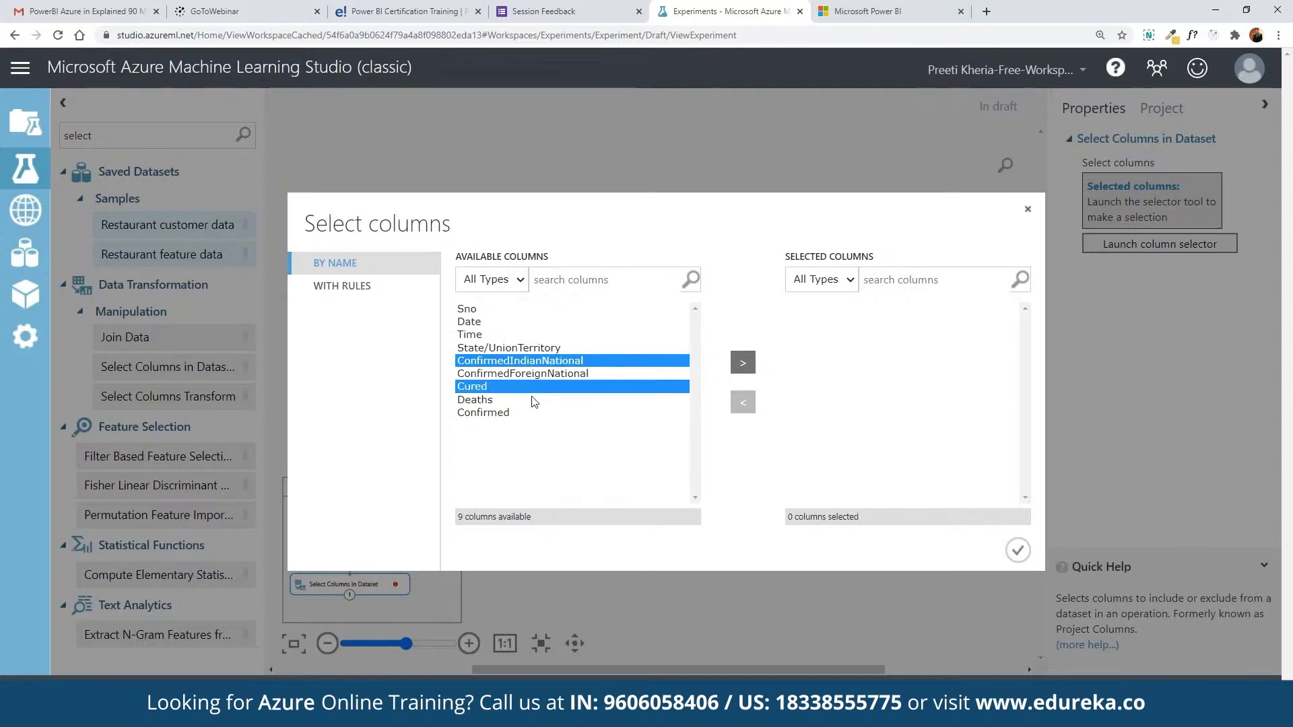
{"action": "left_click", "coordinate": [535, 400], "text": "ctrl"}
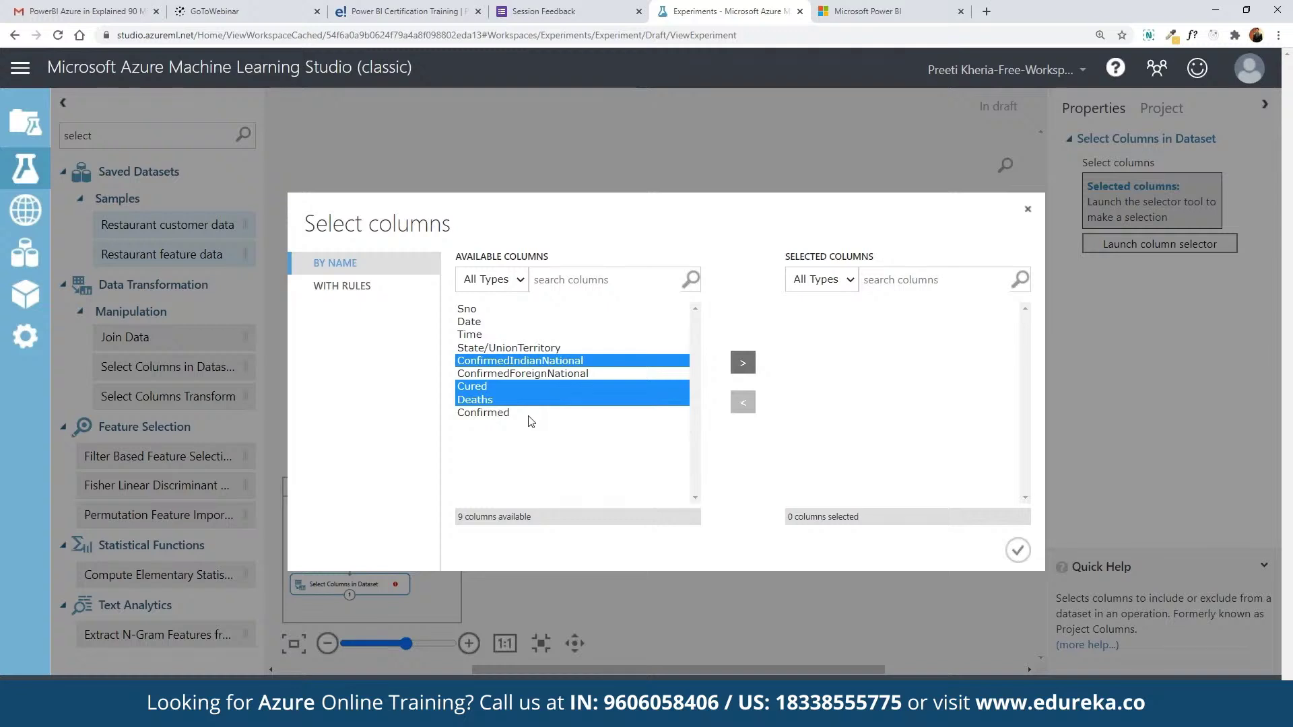
{"action": "left_click", "coordinate": [522, 363], "text": "ctrl"}
{"action": "left_click", "coordinate": [510, 412], "text": "ctrl"}
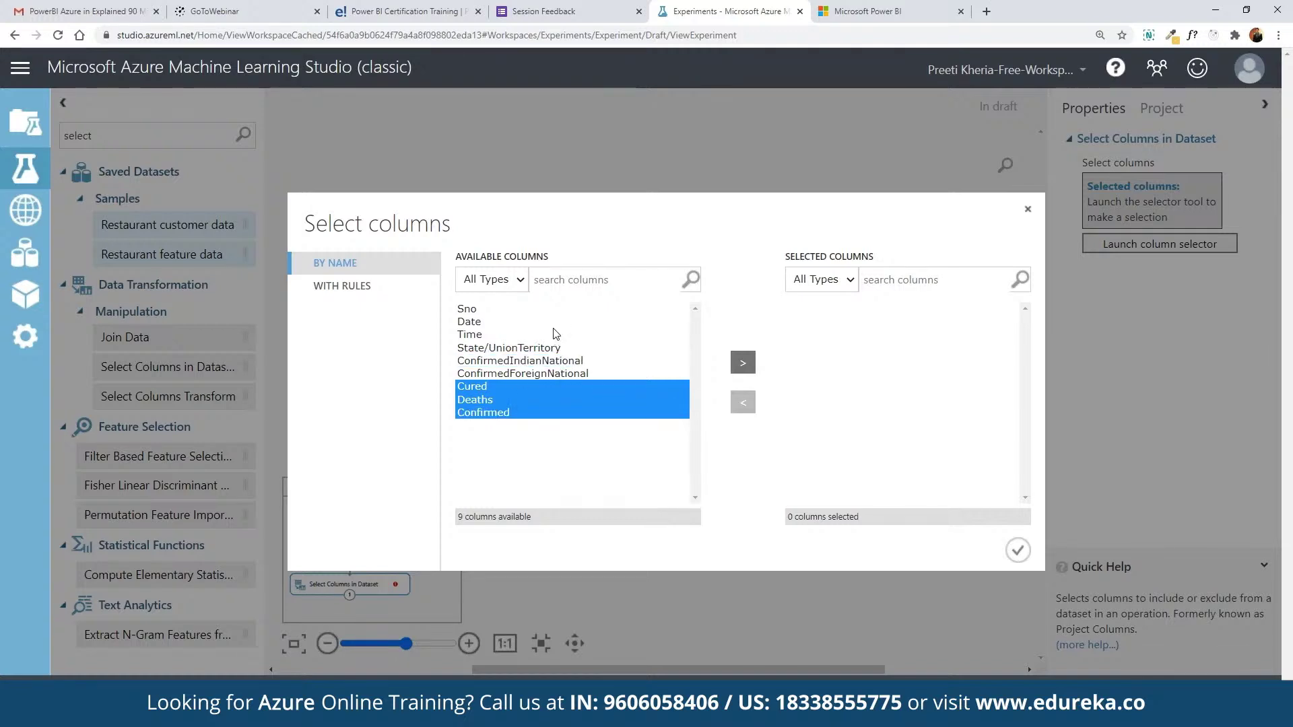
{"action": "left_click", "coordinate": [593, 323], "text": "ctrl"}
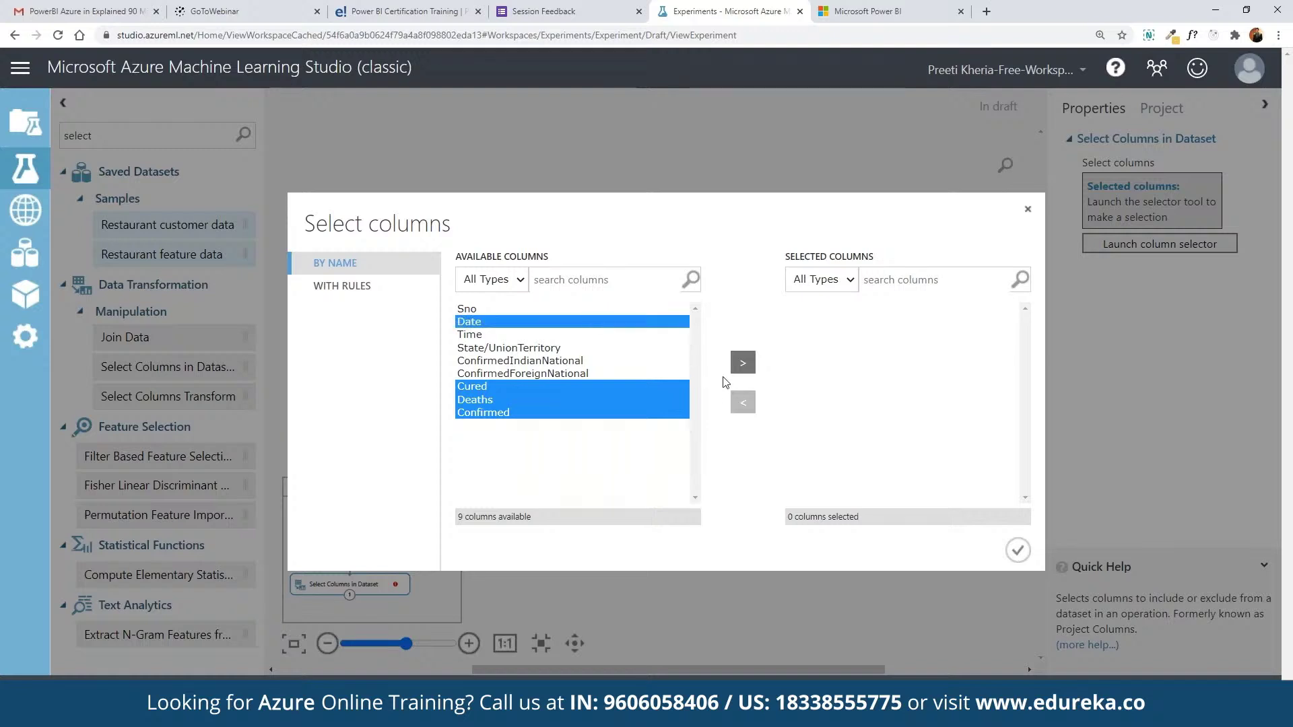
{"action": "left_click", "coordinate": [742, 368]}
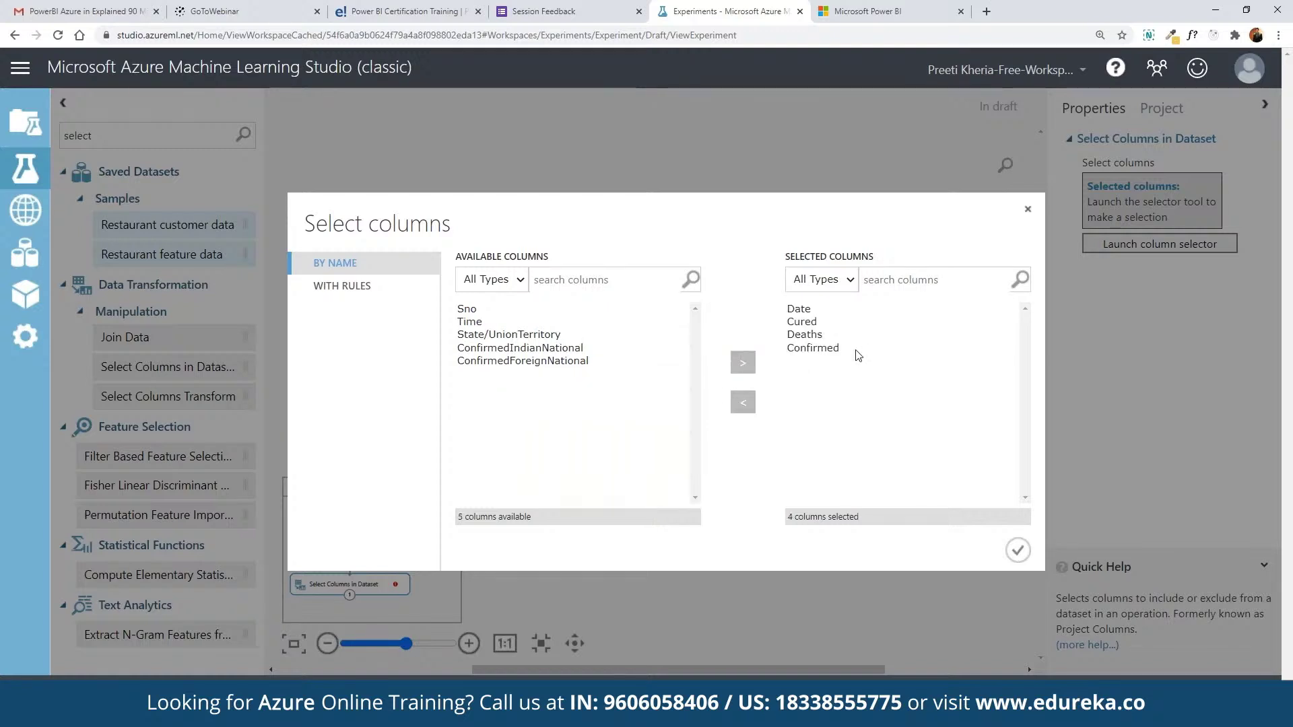
{"action": "left_click", "coordinate": [1016, 551]}
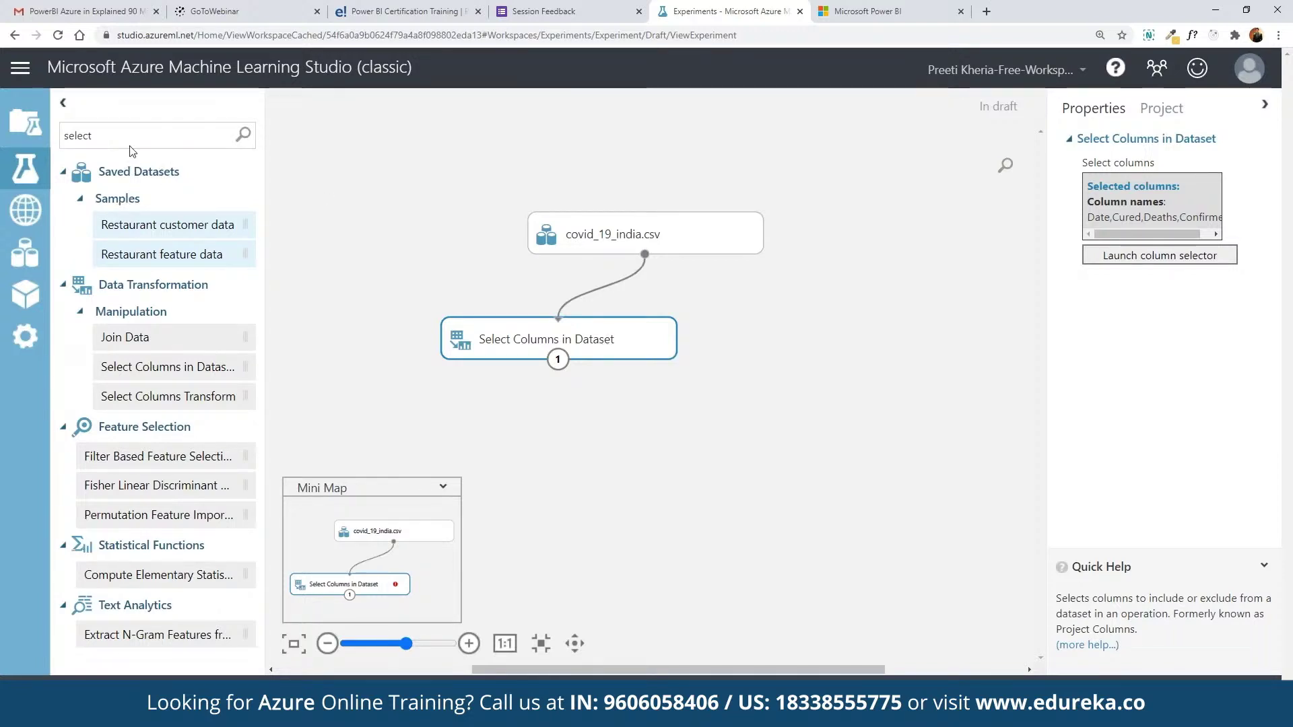
Step: Find the Split Data module, place it below Select Columns in Dataset and connect the two modules
{"action": "double_click", "coordinate": [79, 136]}
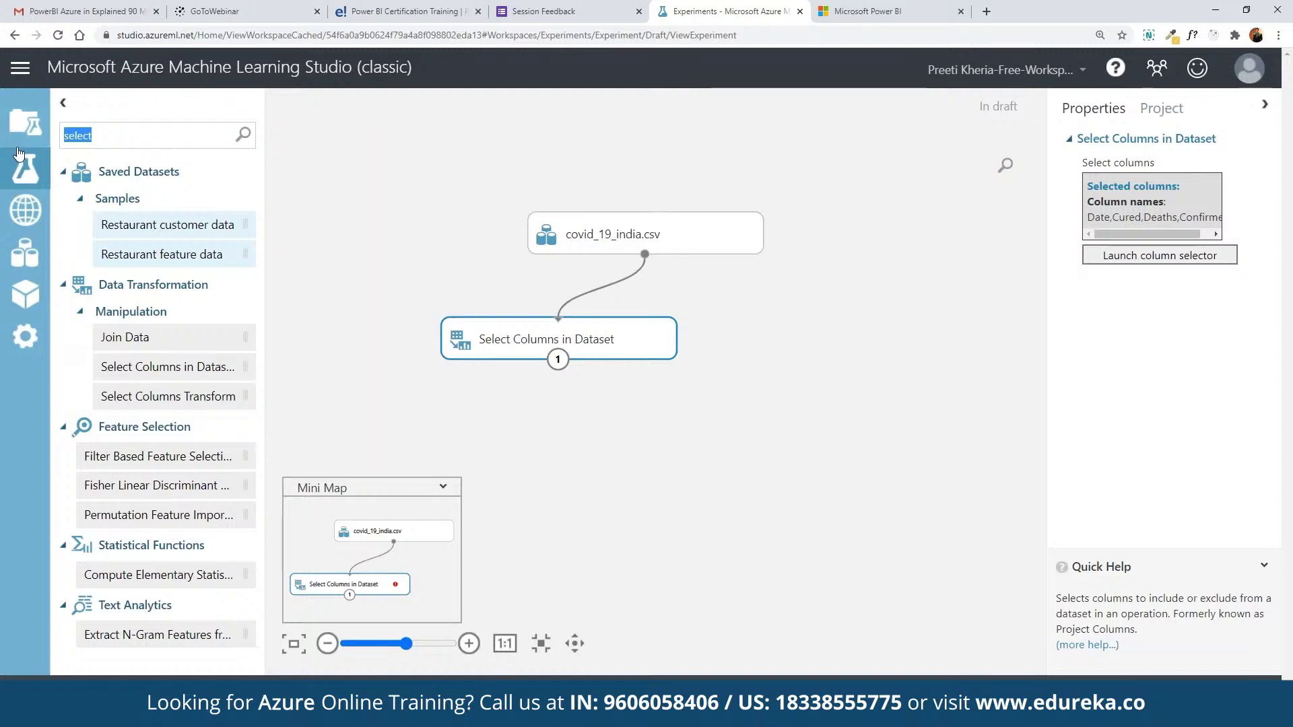
{"action": "type", "text": "split"}
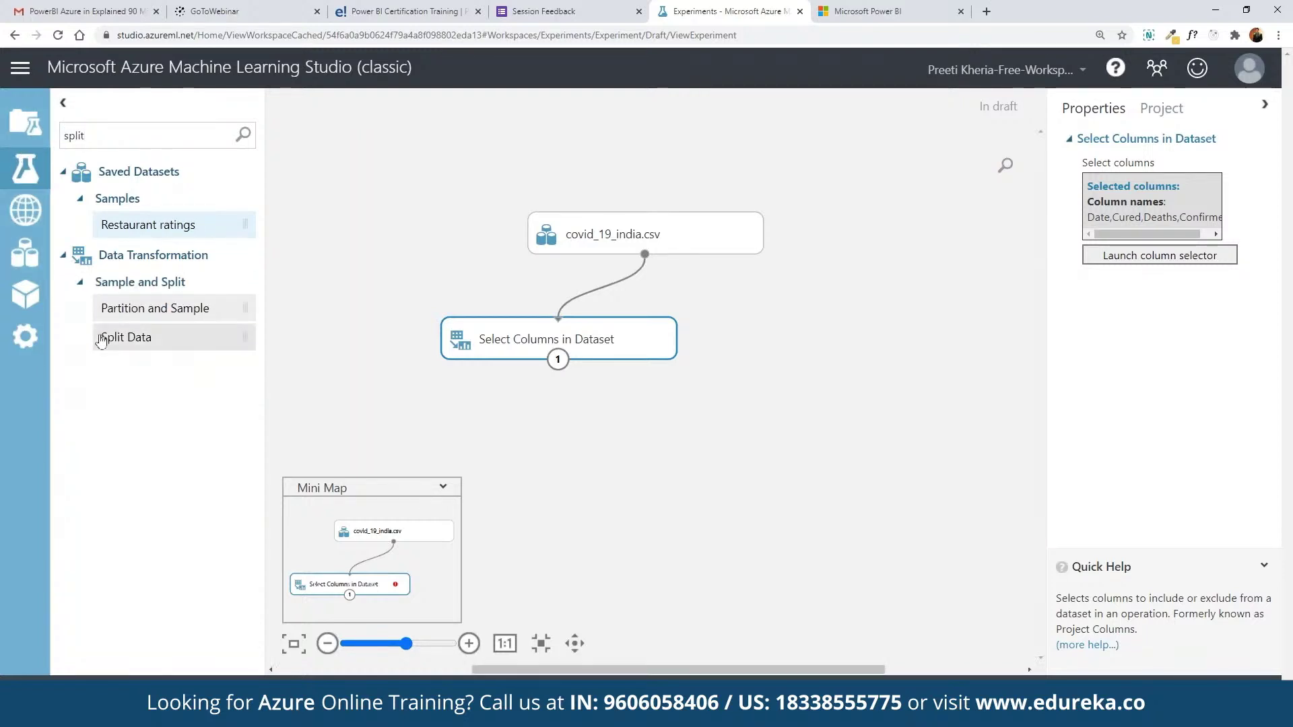
{"action": "left_click_drag", "start_coordinate": [111, 338], "coordinate": [695, 472]}
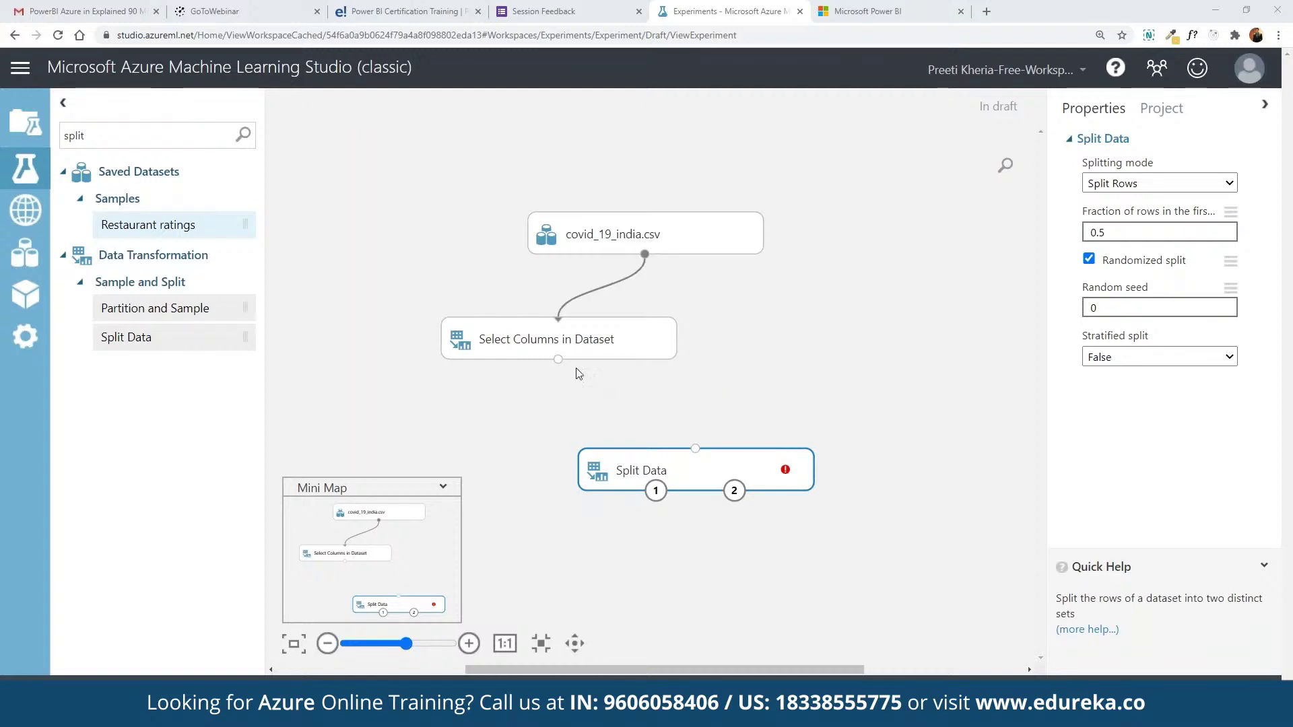
{"action": "left_click_drag", "start_coordinate": [558, 359], "coordinate": [707, 452]}
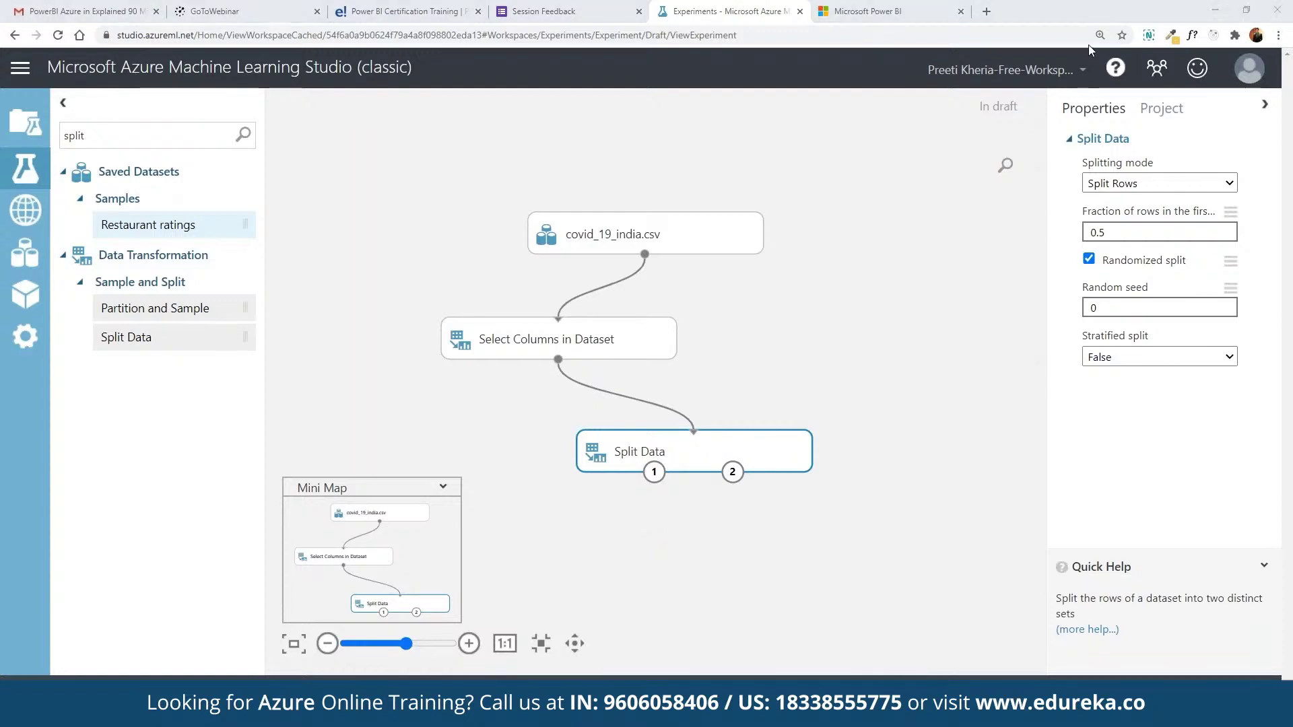
Step: Set the fraction of rows in the first output of Split Data to .75 and reselect the module to check it
{"action": "left_click", "coordinate": [1115, 235]}
{"action": "double_click", "coordinate": [1115, 235]}
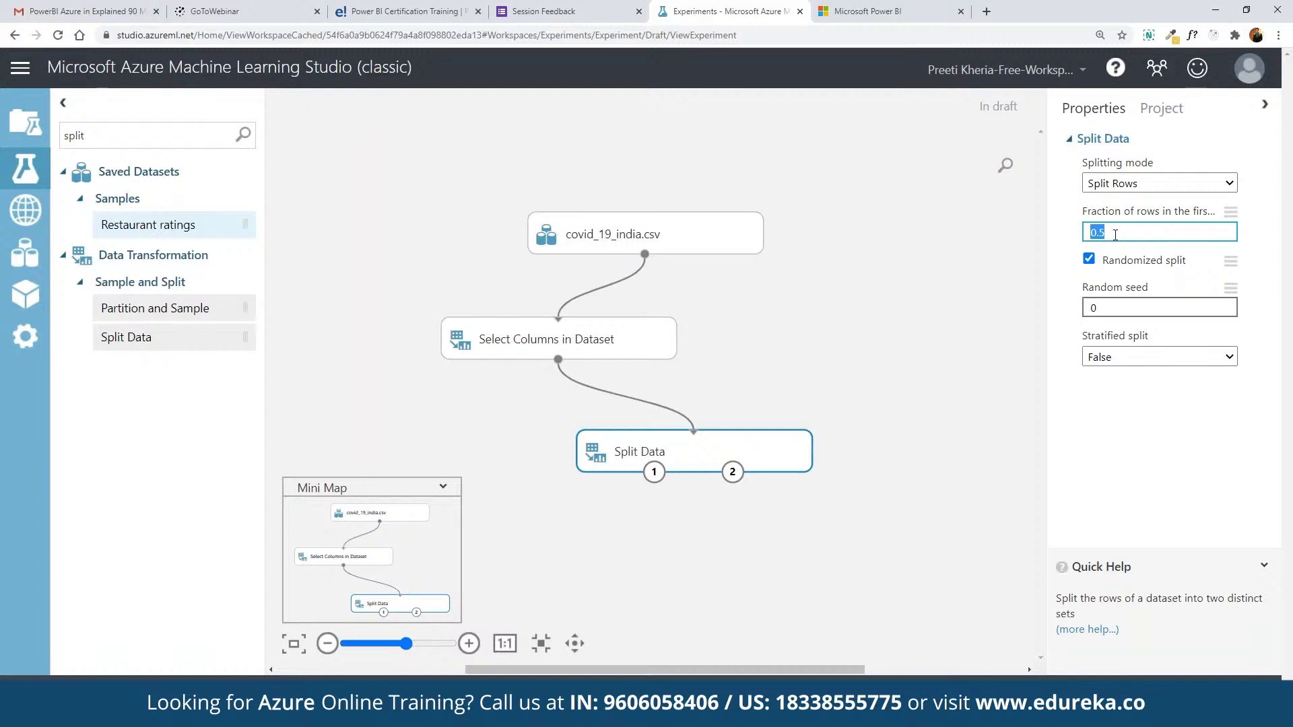
{"action": "type", "text": ".75"}
{"action": "left_click", "coordinate": [835, 518]}
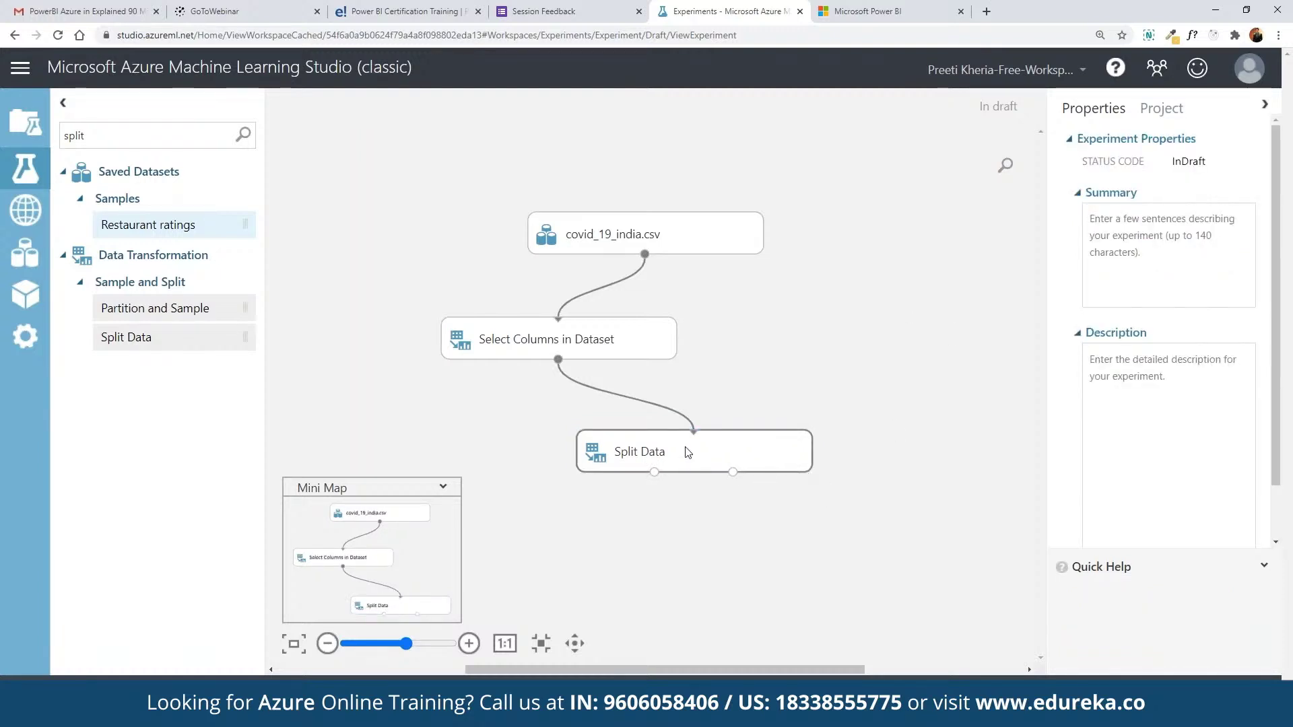
{"action": "left_click", "coordinate": [721, 451]}
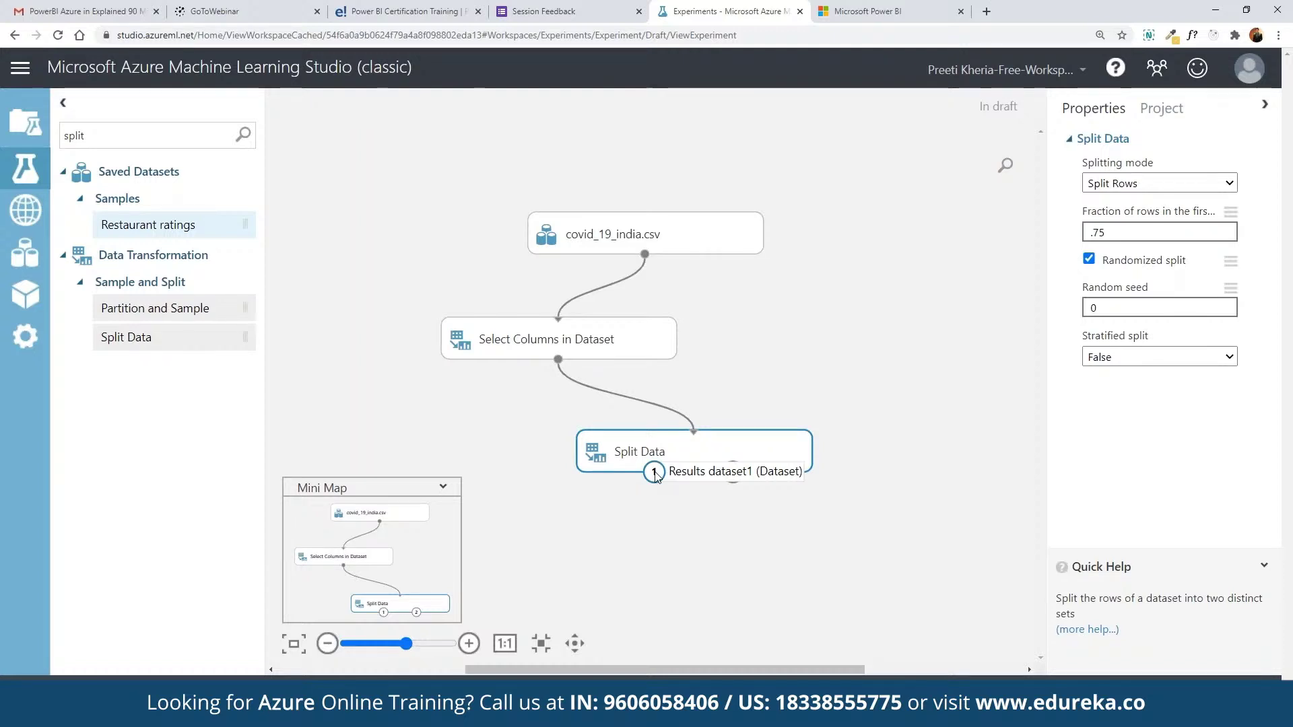
Step: Search the modules for "machine learning" and place the Two-Class Decision Forest classification module below Split Data
{"action": "triple_click", "coordinate": [169, 139]}
{"action": "type", "text": "machine"}
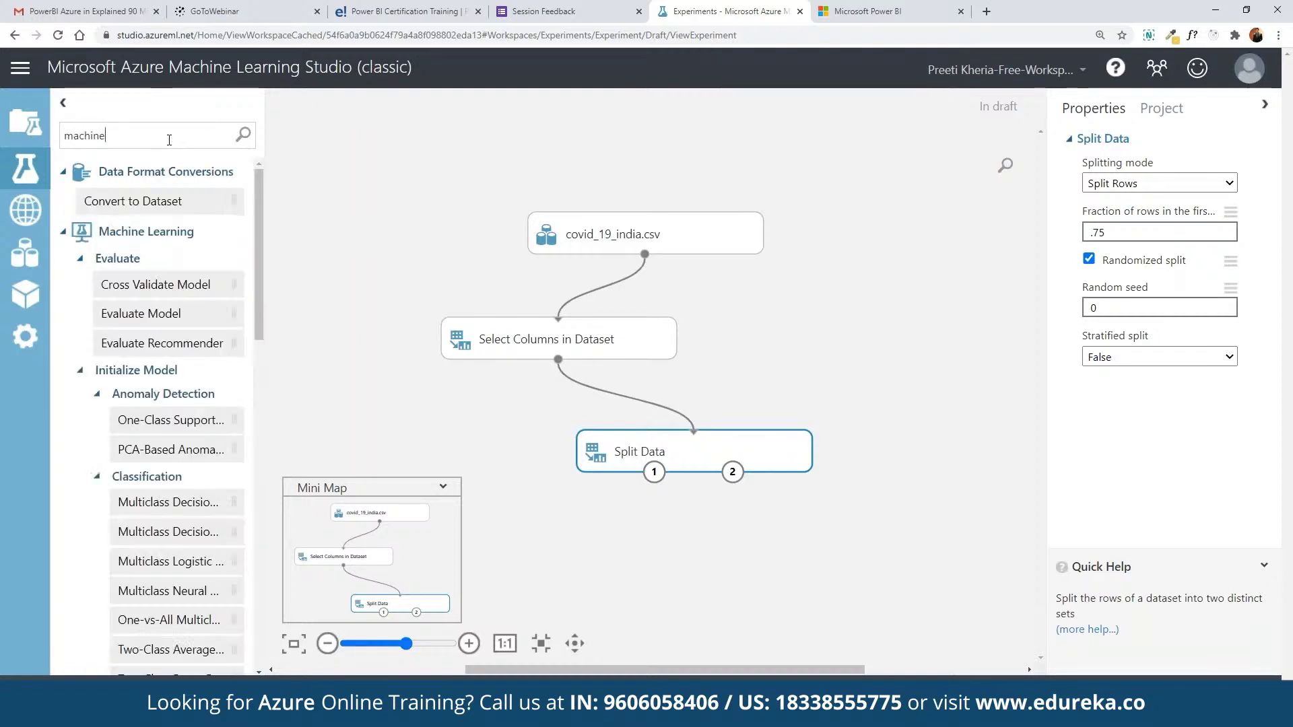
{"action": "type", "text": " learning"}
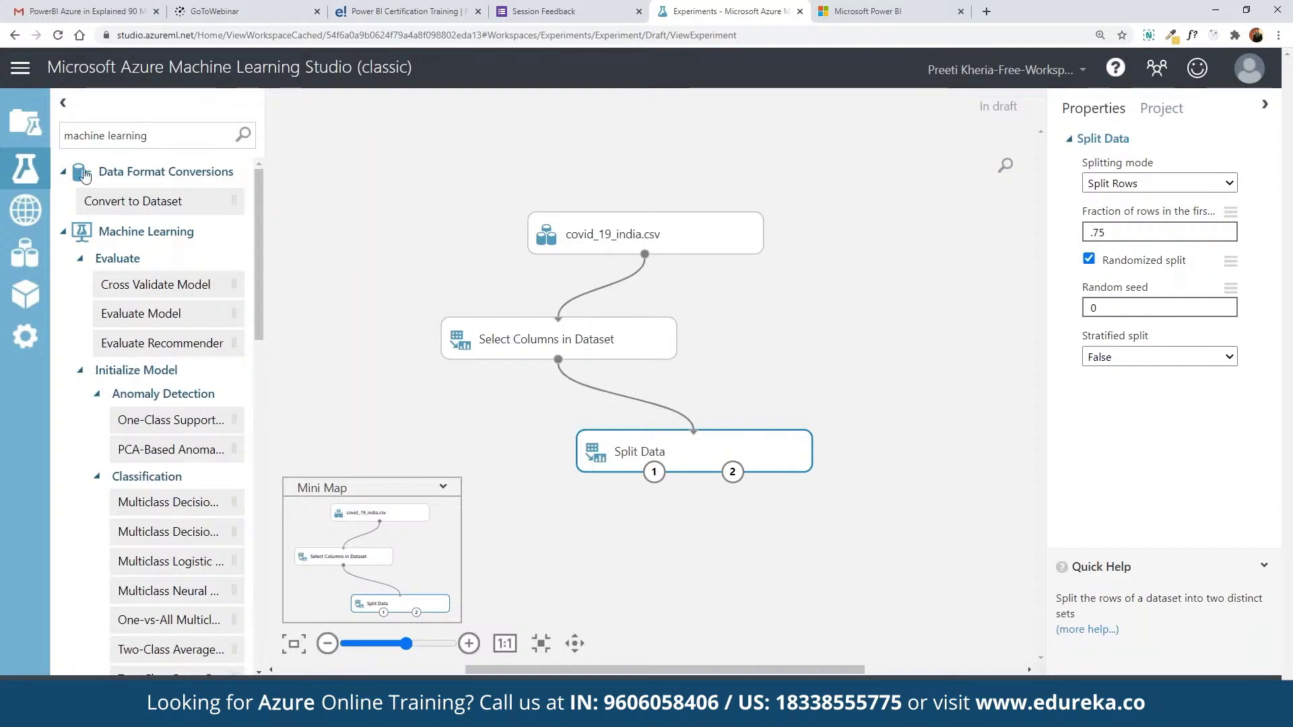
{"action": "scroll", "coordinate": [185, 515], "scroll_direction": "down", "scroll_amount": 2}
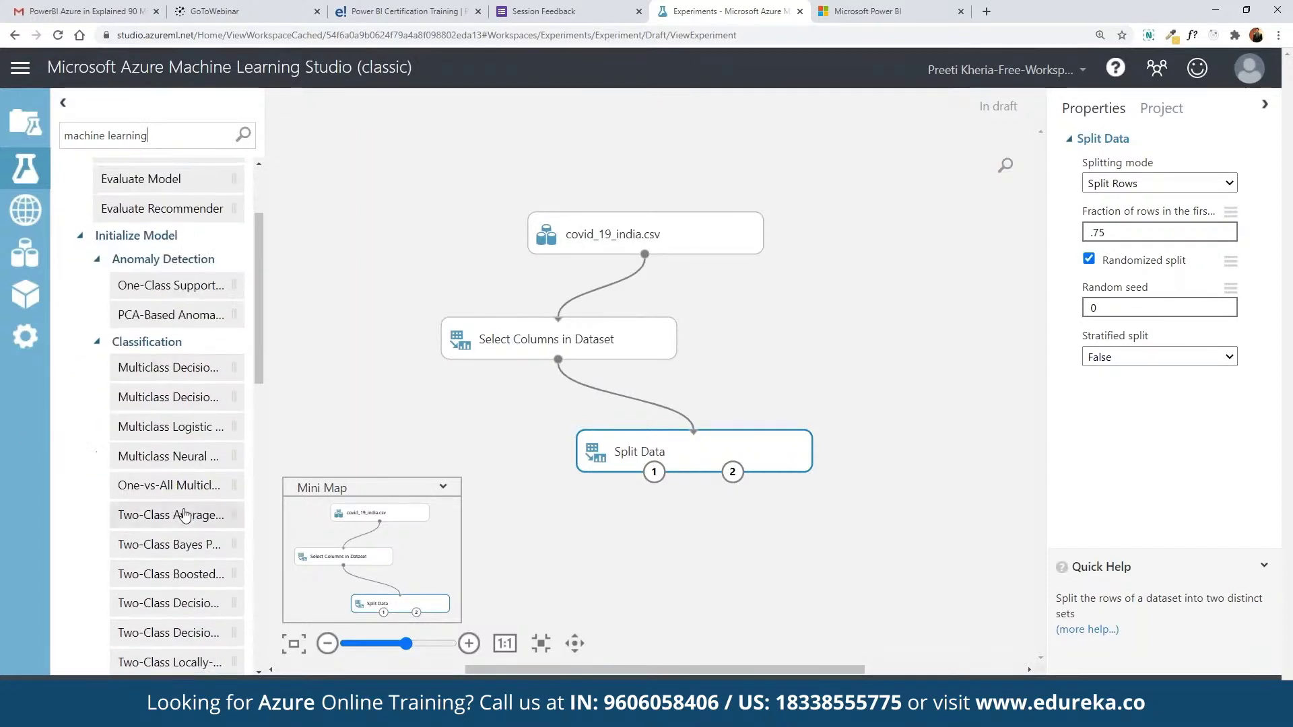
{"action": "scroll", "coordinate": [185, 515], "scroll_direction": "down", "scroll_amount": 6}
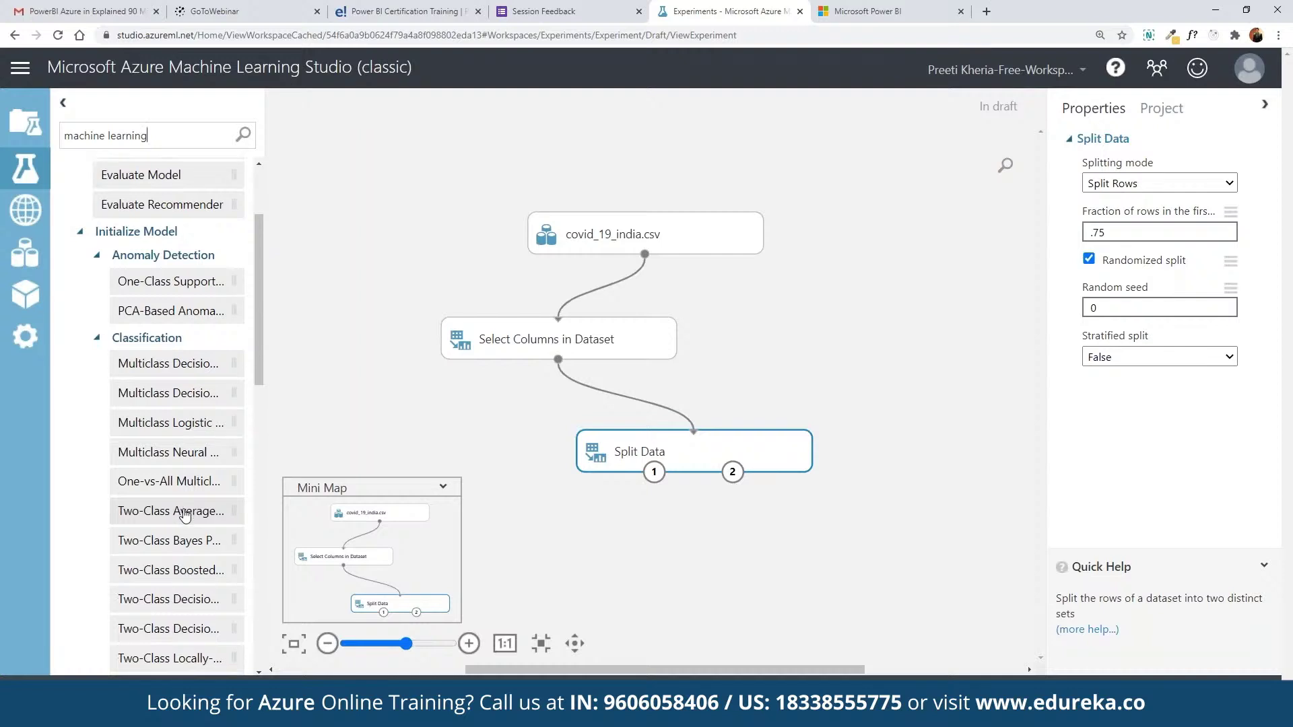
{"action": "scroll", "coordinate": [185, 515], "scroll_direction": "down", "scroll_amount": 3}
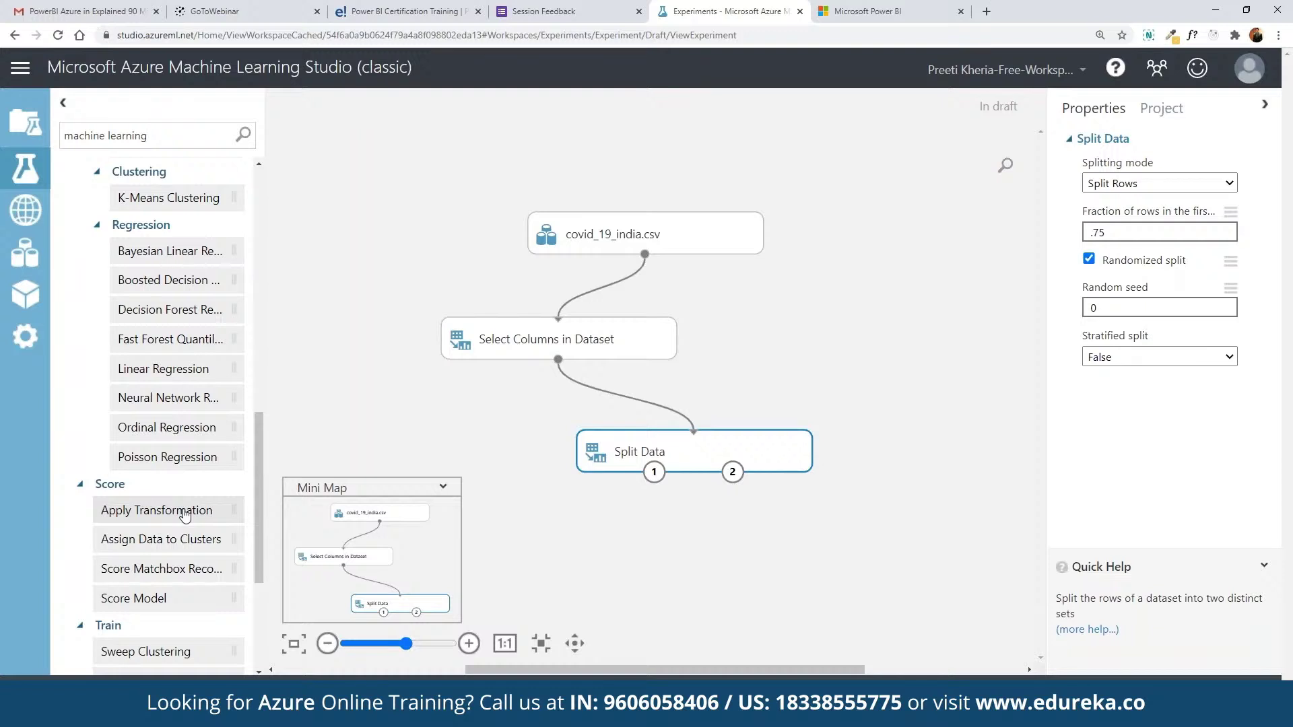
{"action": "scroll", "coordinate": [185, 515], "scroll_direction": "down", "scroll_amount": 1}
{"action": "scroll", "coordinate": [186, 516], "scroll_direction": "up", "scroll_amount": 7}
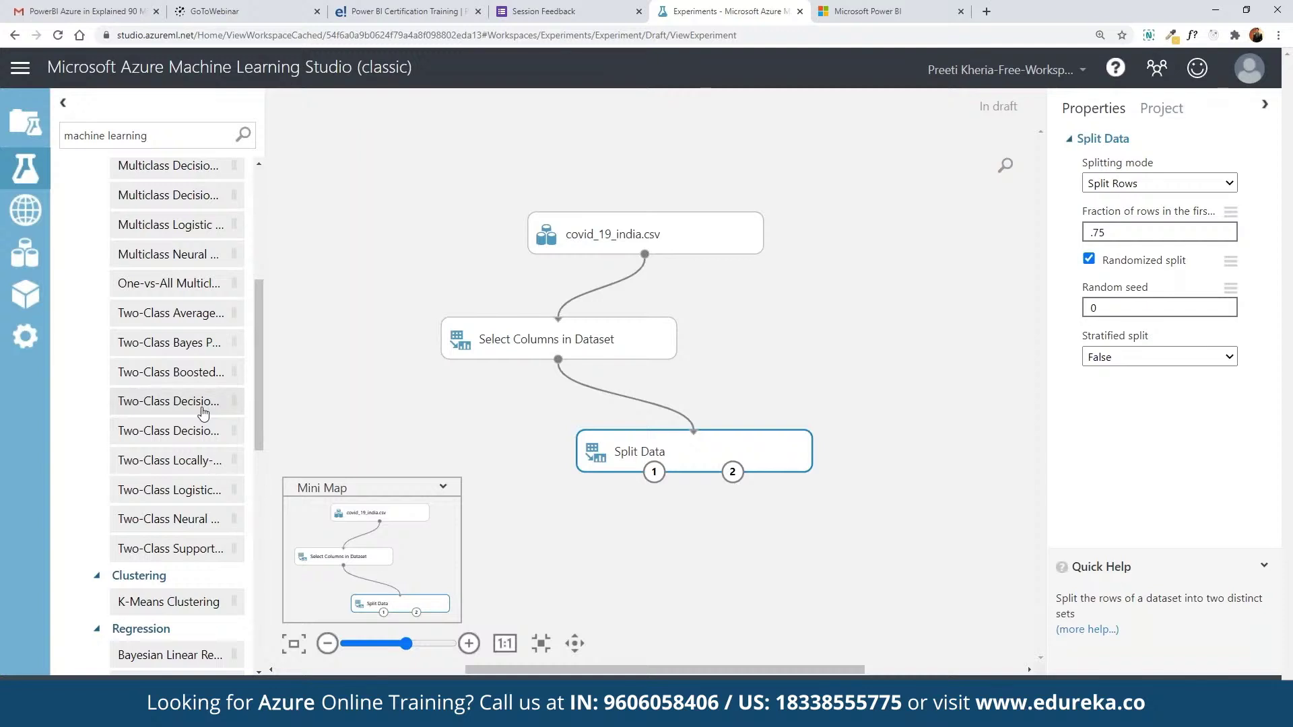
{"action": "left_click_drag", "start_coordinate": [203, 412], "coordinate": [626, 538]}
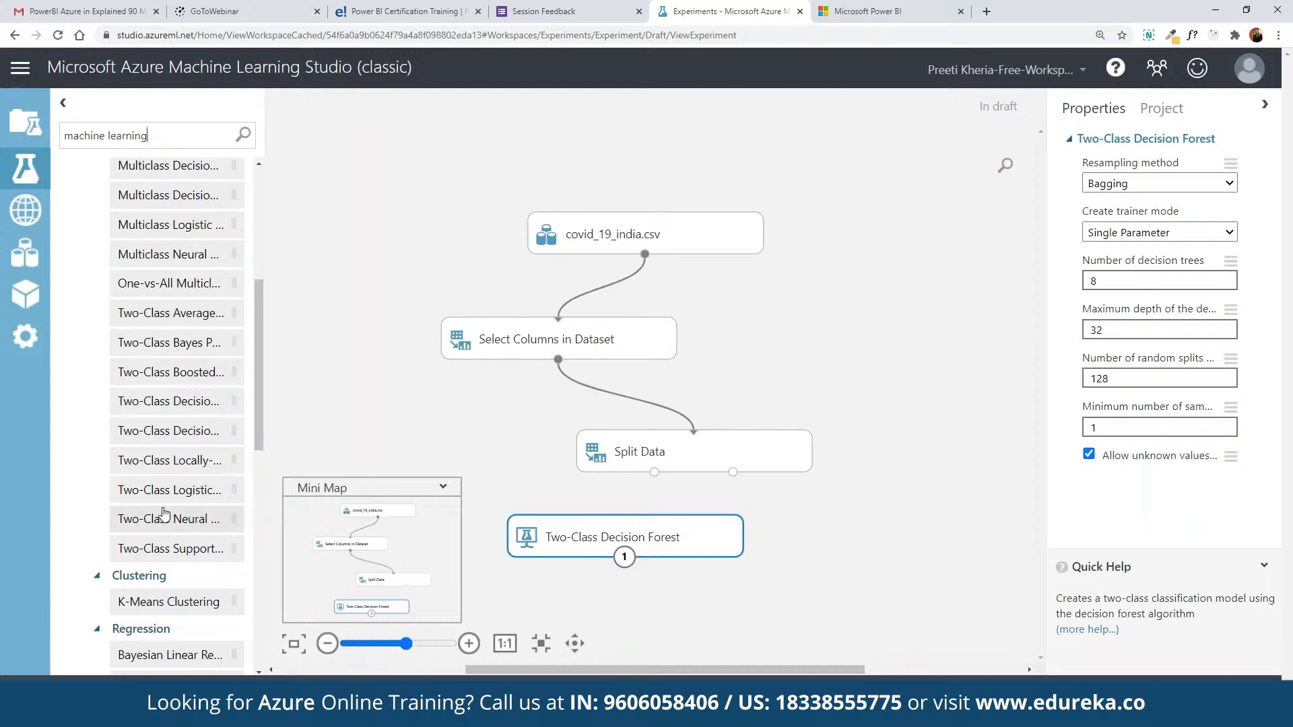
Step: Place the Train Model module on the canvas beside Two-Class Decision Forest
{"action": "scroll", "coordinate": [163, 513], "scroll_direction": "down", "scroll_amount": 1}
{"action": "scroll", "coordinate": [164, 514], "scroll_direction": "up", "scroll_amount": 5}
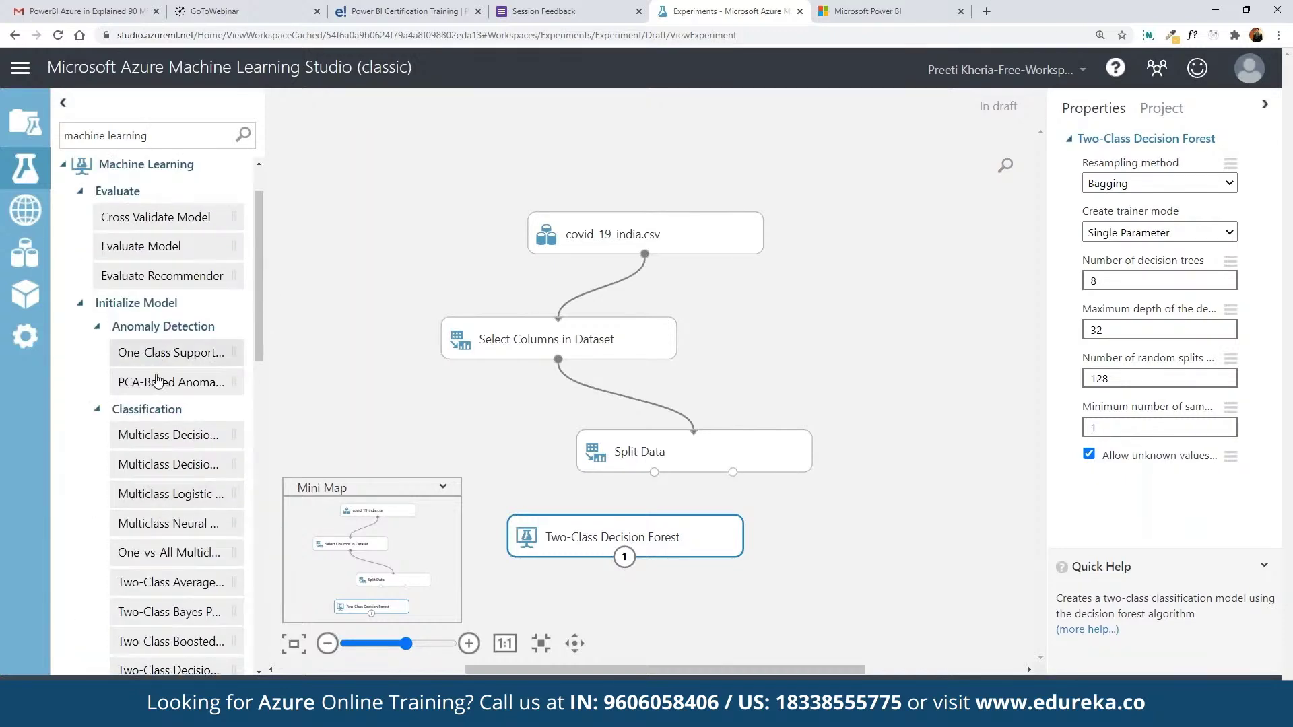
{"action": "scroll", "coordinate": [174, 407], "scroll_direction": "down", "scroll_amount": 15}
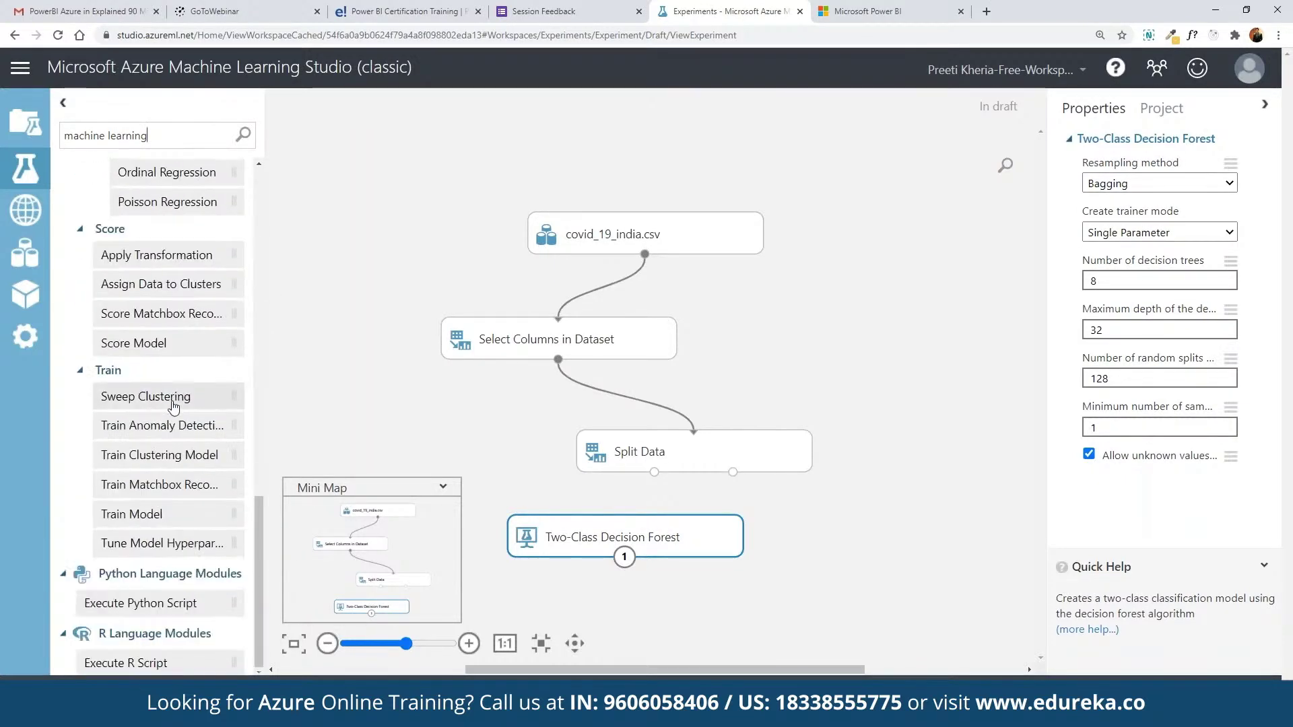
{"action": "left_click_drag", "start_coordinate": [178, 515], "coordinate": [923, 543]}
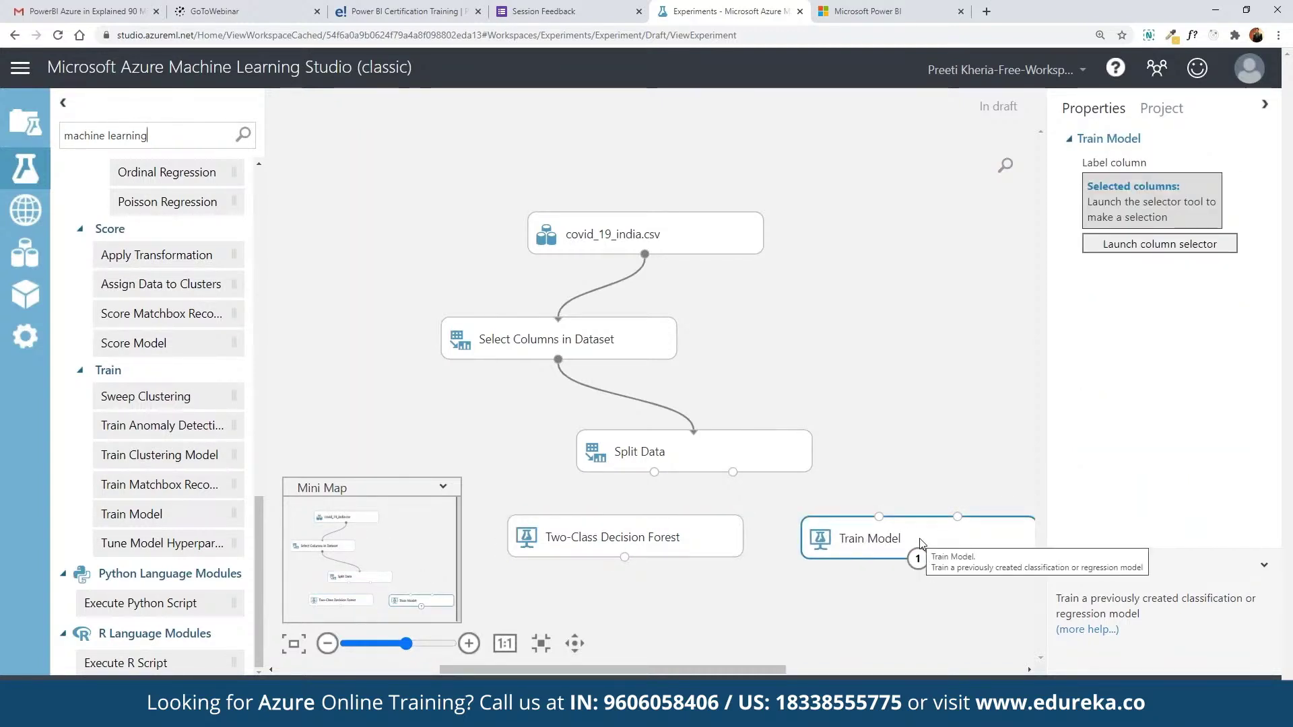
Step: Arrange Two-Class Decision Forest and Split Data side by side above Train Model, and connect the forest and Split Data's first output to it
{"action": "left_click_drag", "start_coordinate": [718, 455], "coordinate": [882, 516]}
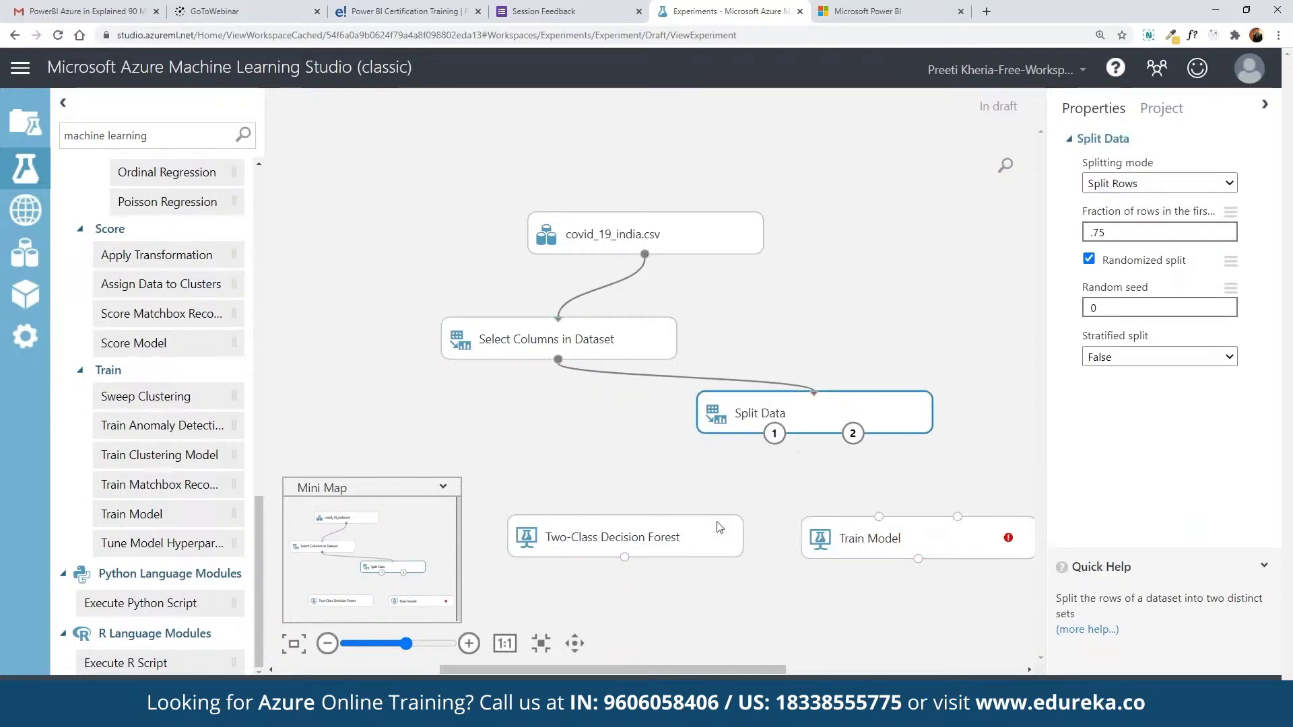
{"action": "left_click_drag", "start_coordinate": [638, 532], "coordinate": [540, 425]}
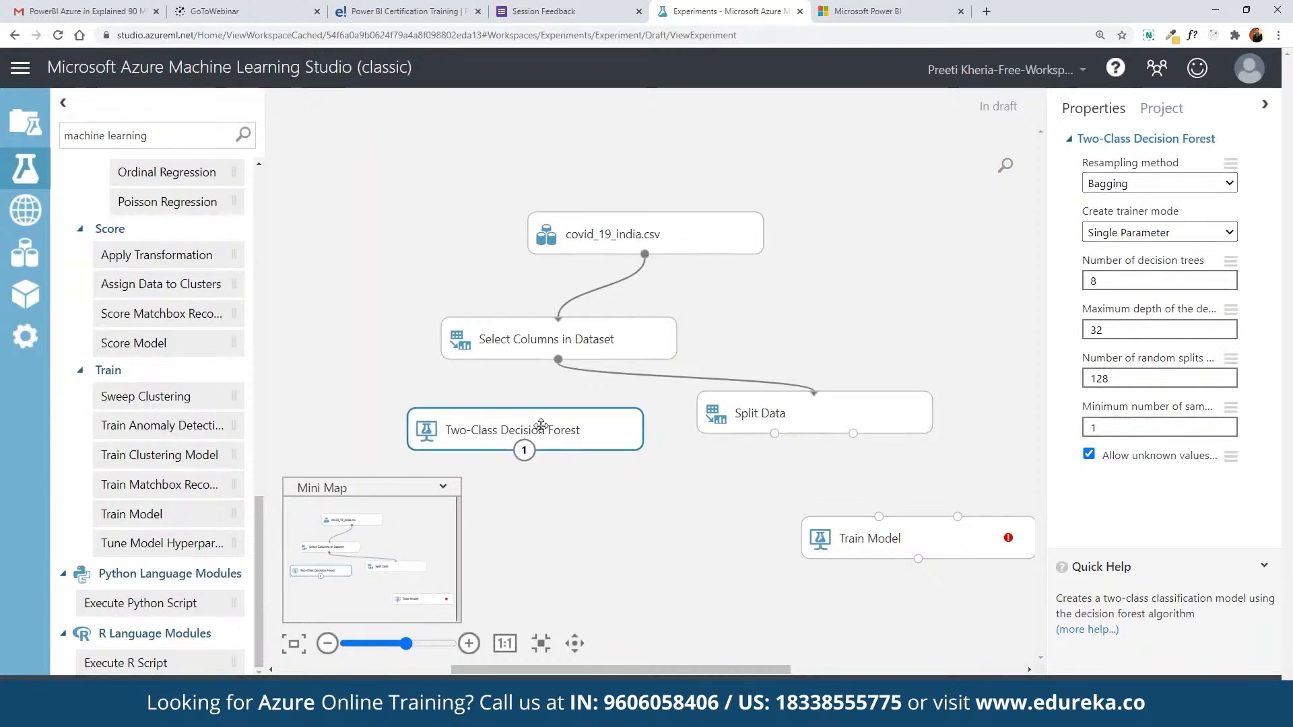
{"action": "left_click_drag", "start_coordinate": [867, 536], "coordinate": [620, 515]}
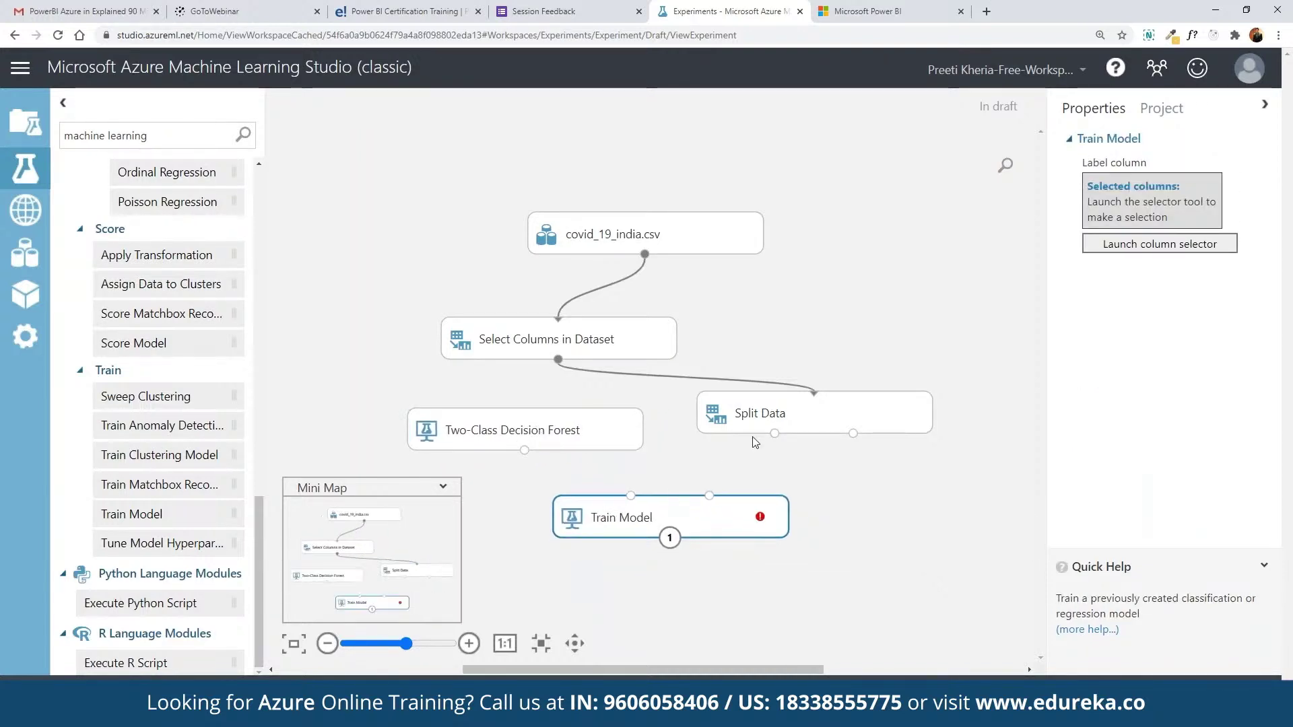
{"action": "left_click_drag", "start_coordinate": [775, 434], "coordinate": [710, 497]}
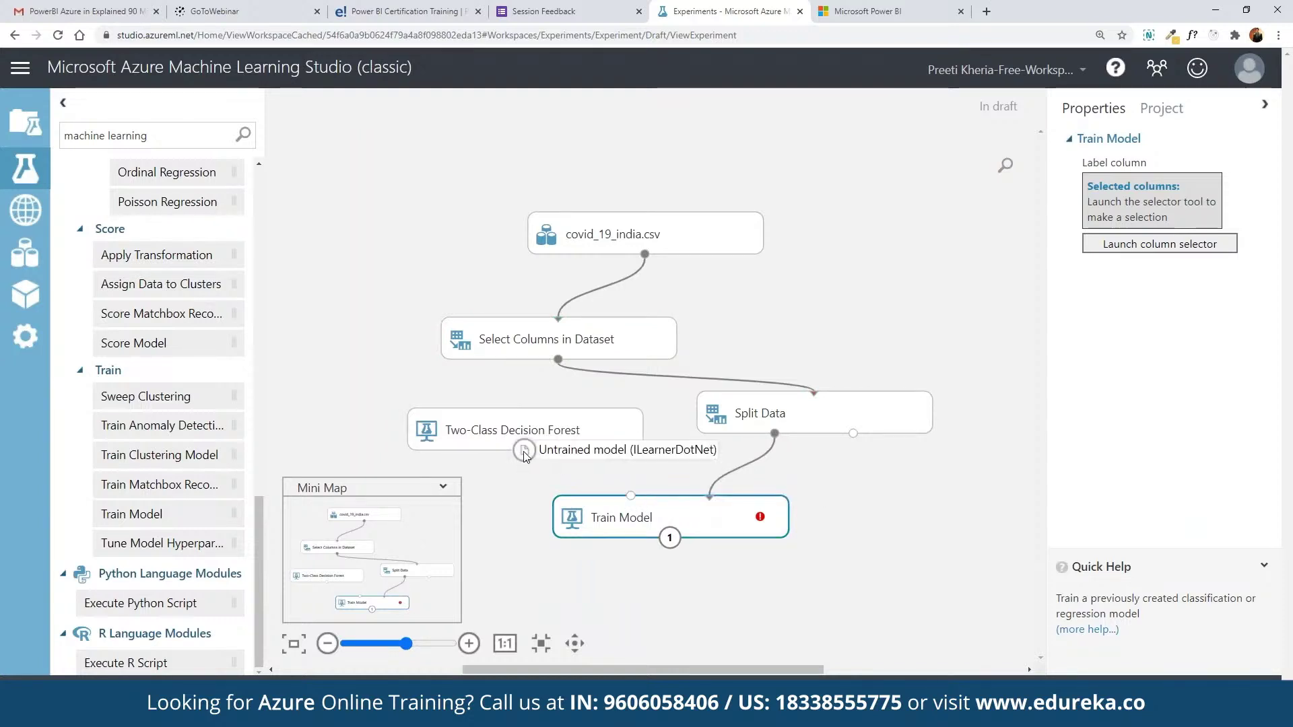
{"action": "left_click_drag", "start_coordinate": [524, 452], "coordinate": [631, 496]}
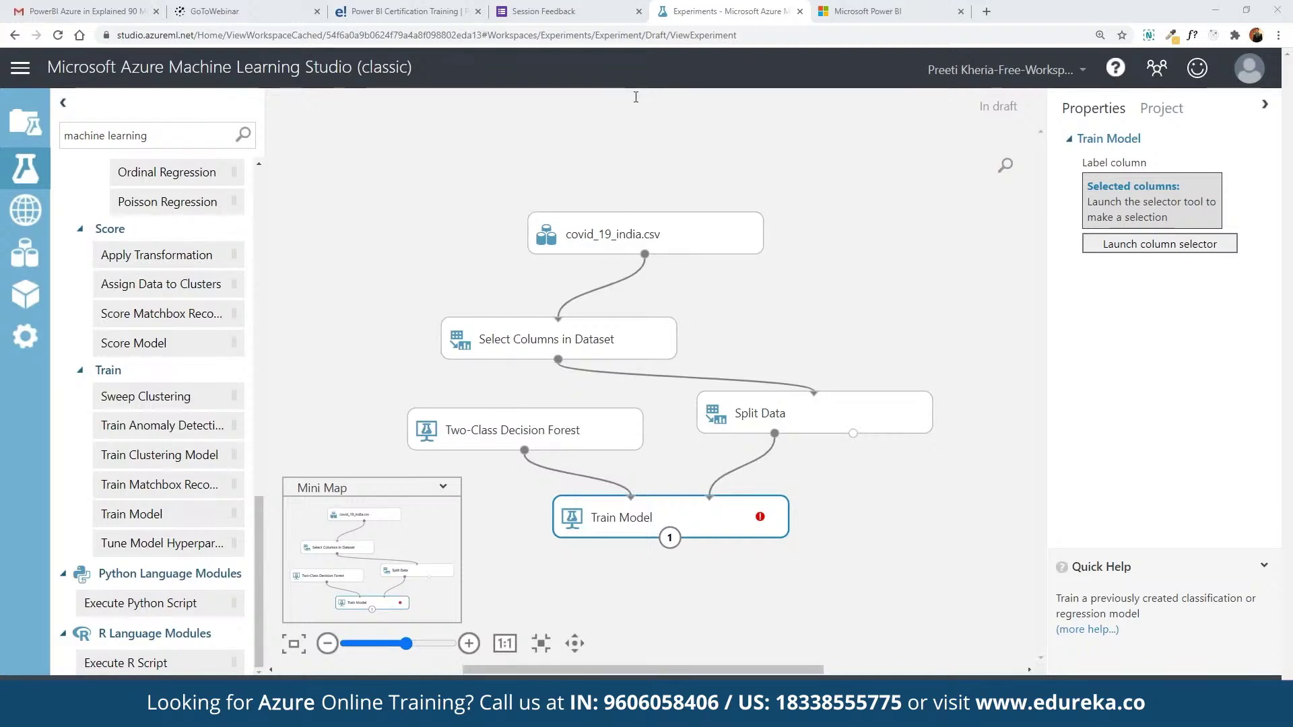
Step: Set the label column of Train Model to Confirmed by column name, leaving it as the only included column
{"action": "left_click", "coordinate": [1190, 246]}
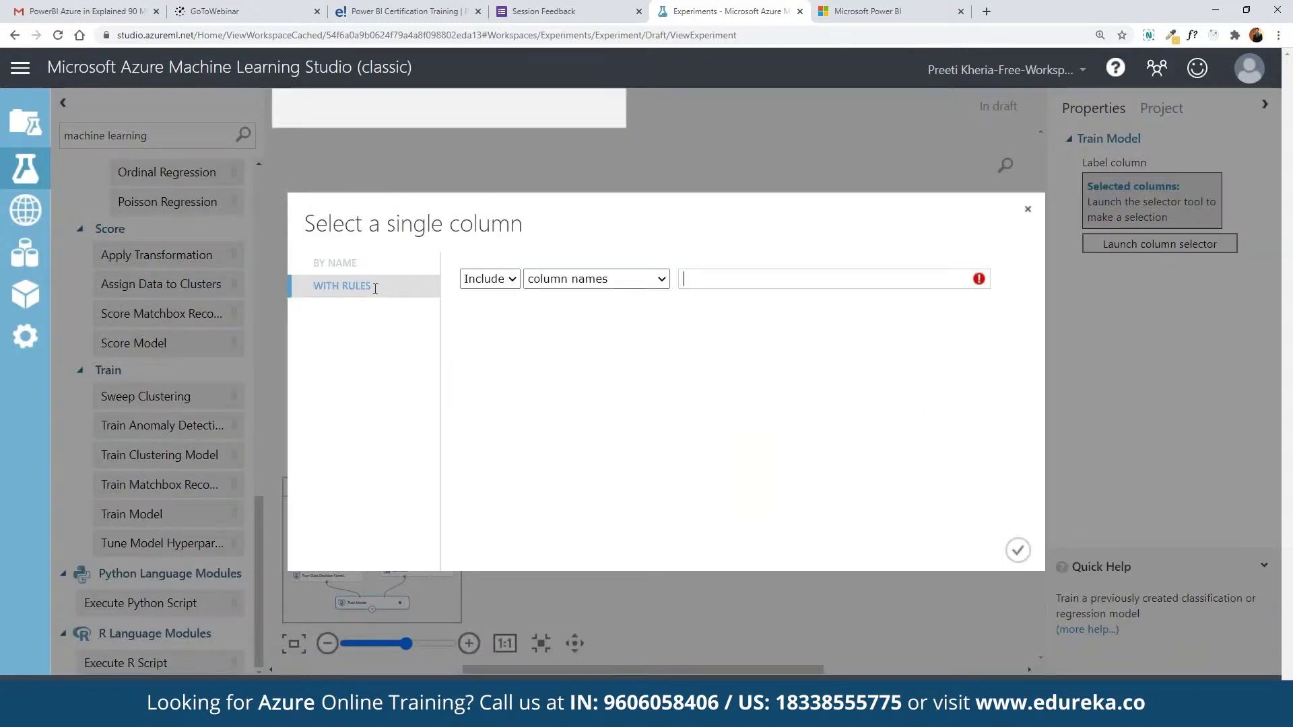
{"action": "left_click", "coordinate": [621, 278]}
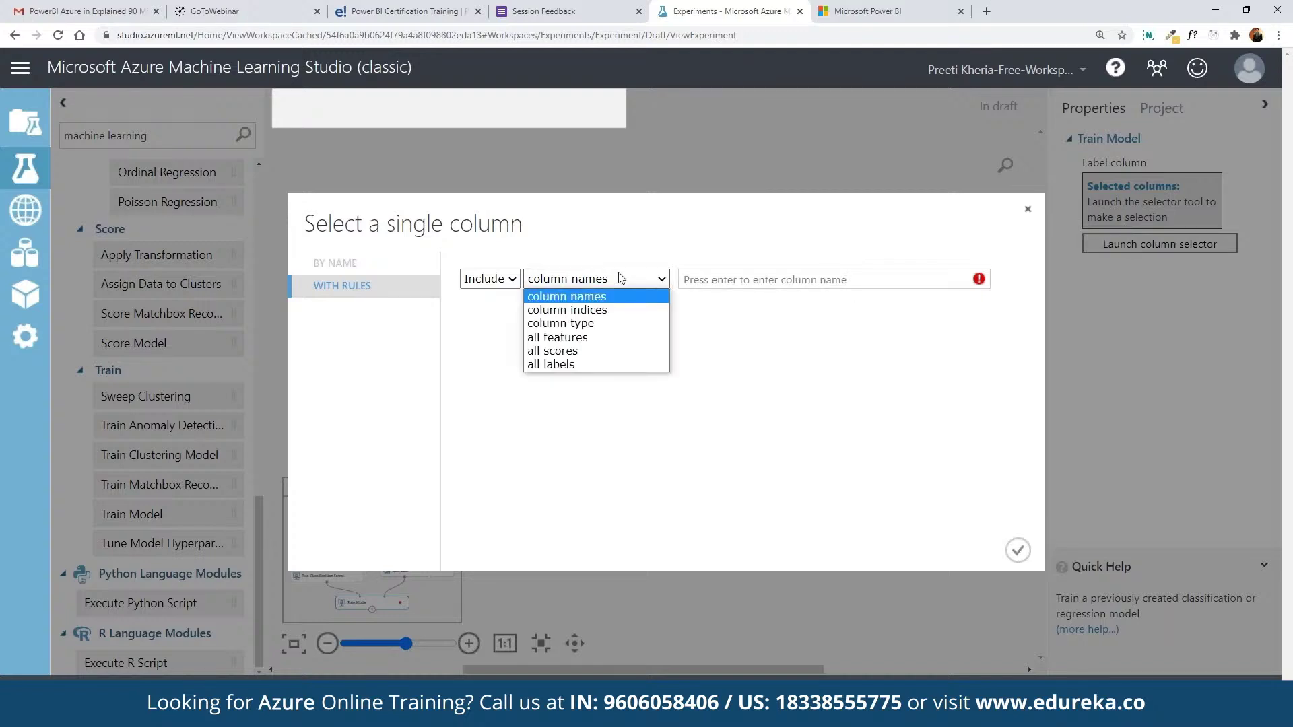
{"action": "left_click", "coordinate": [815, 282]}
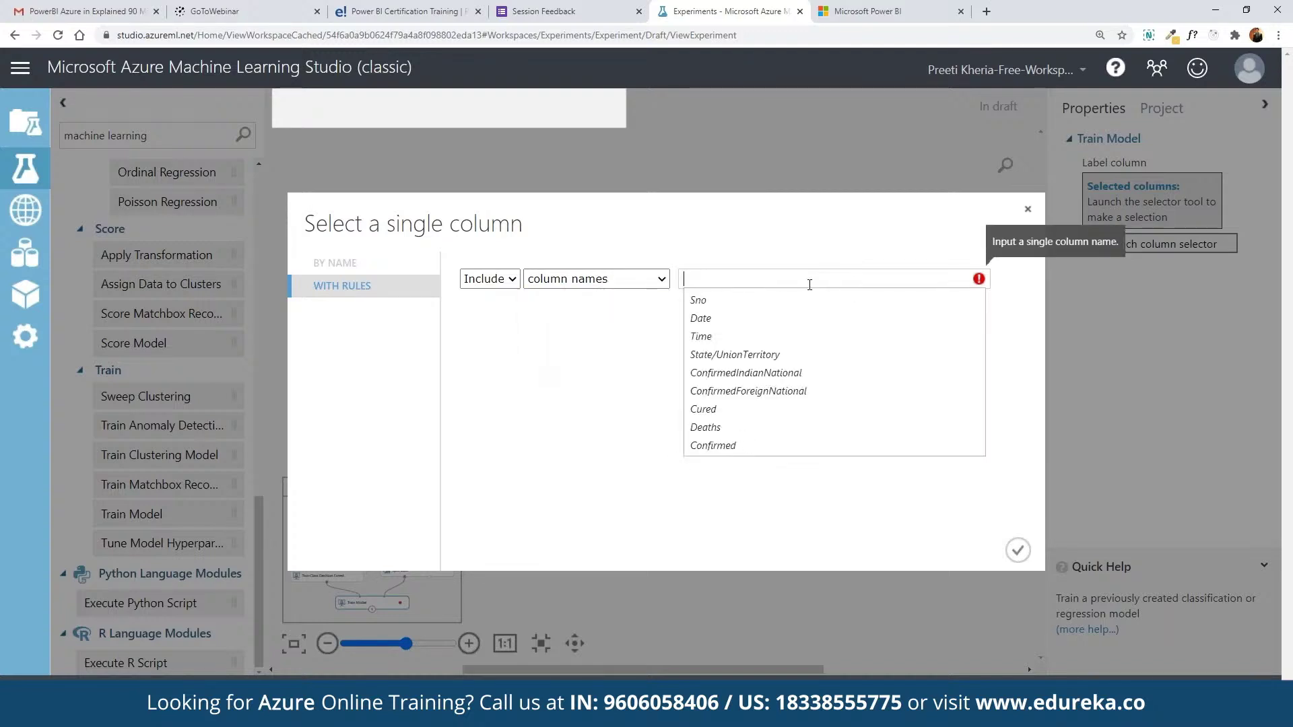
{"action": "left_click", "coordinate": [811, 373]}
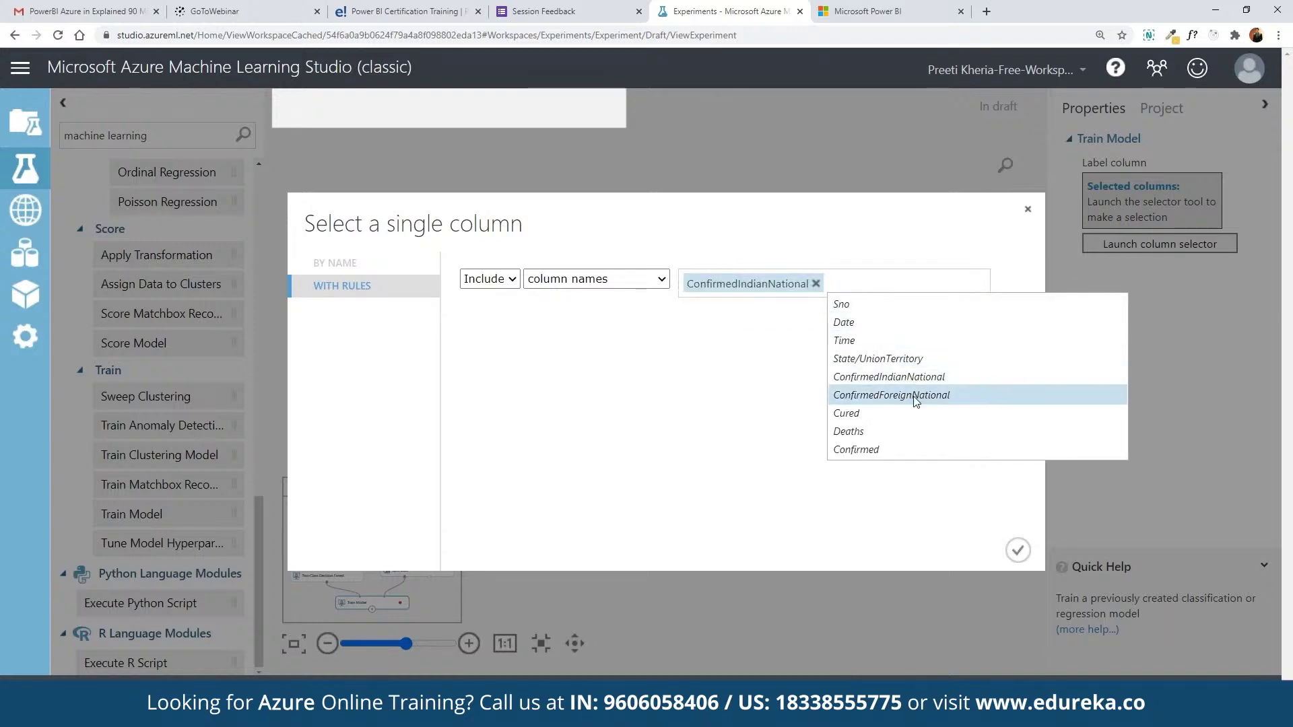
{"action": "left_click", "coordinate": [887, 447]}
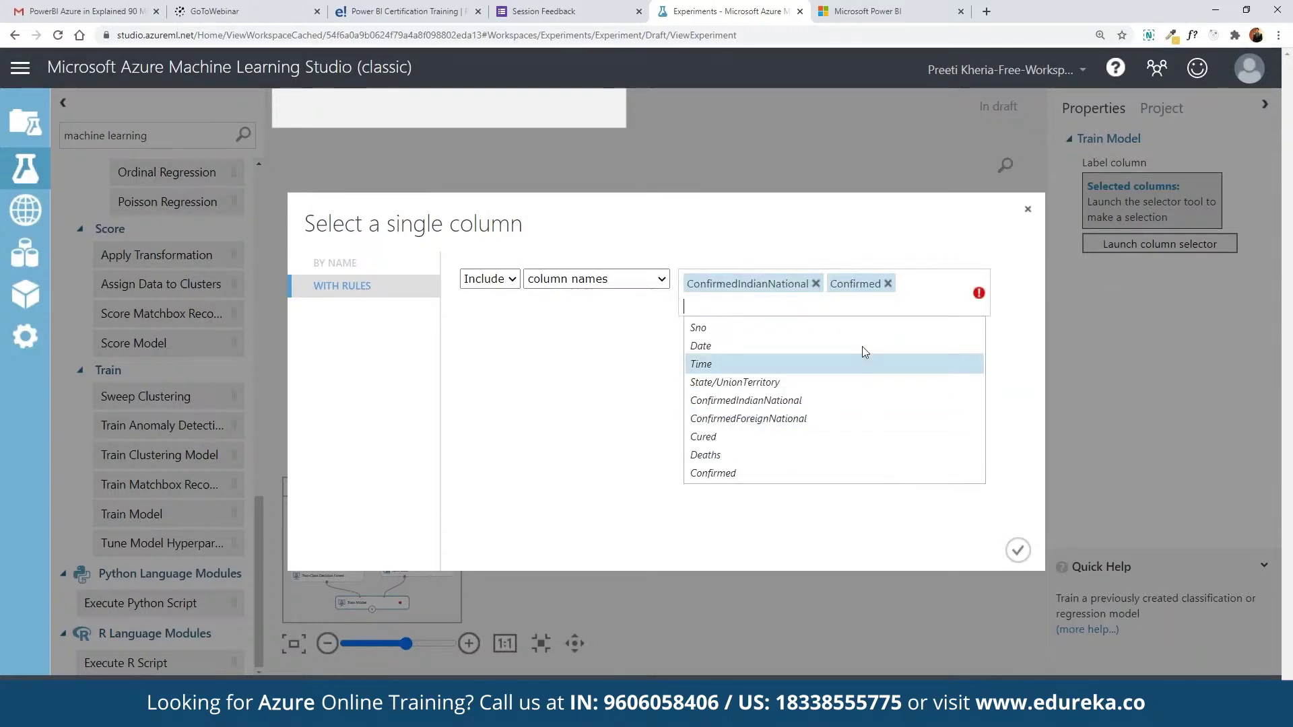
{"action": "left_click", "coordinate": [779, 439]}
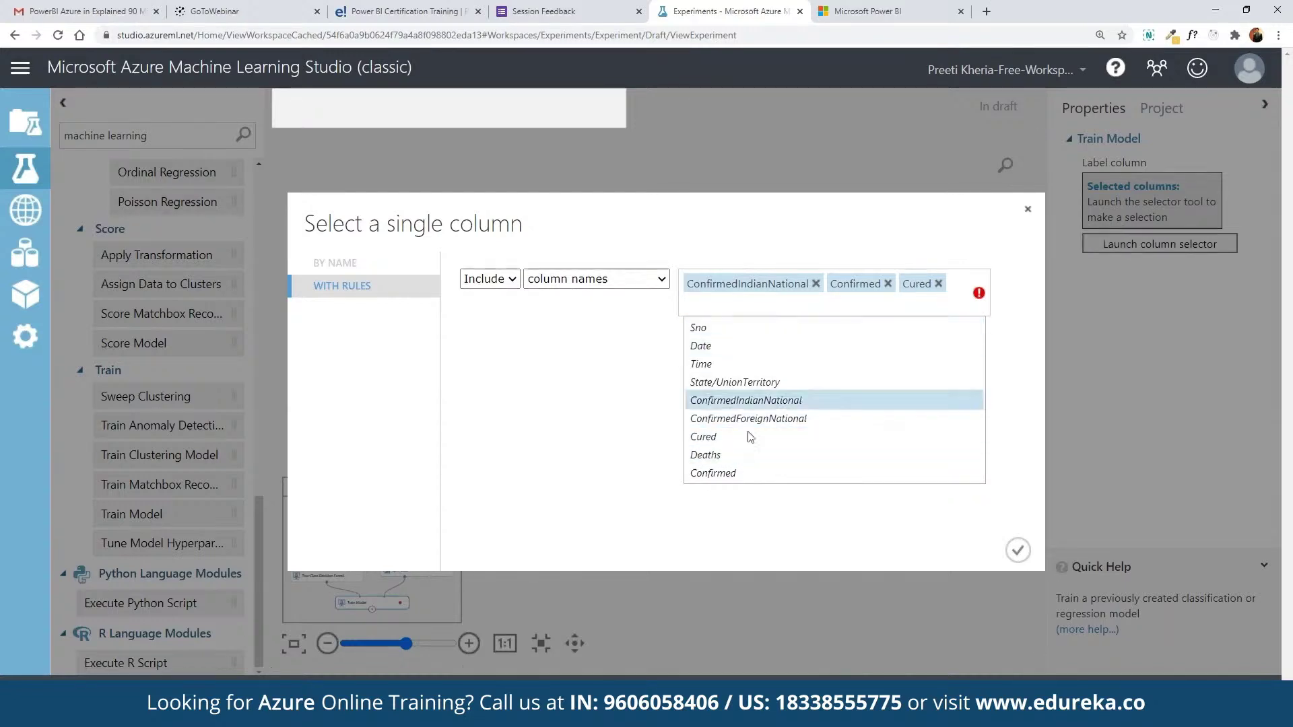
{"action": "left_click", "coordinate": [738, 455]}
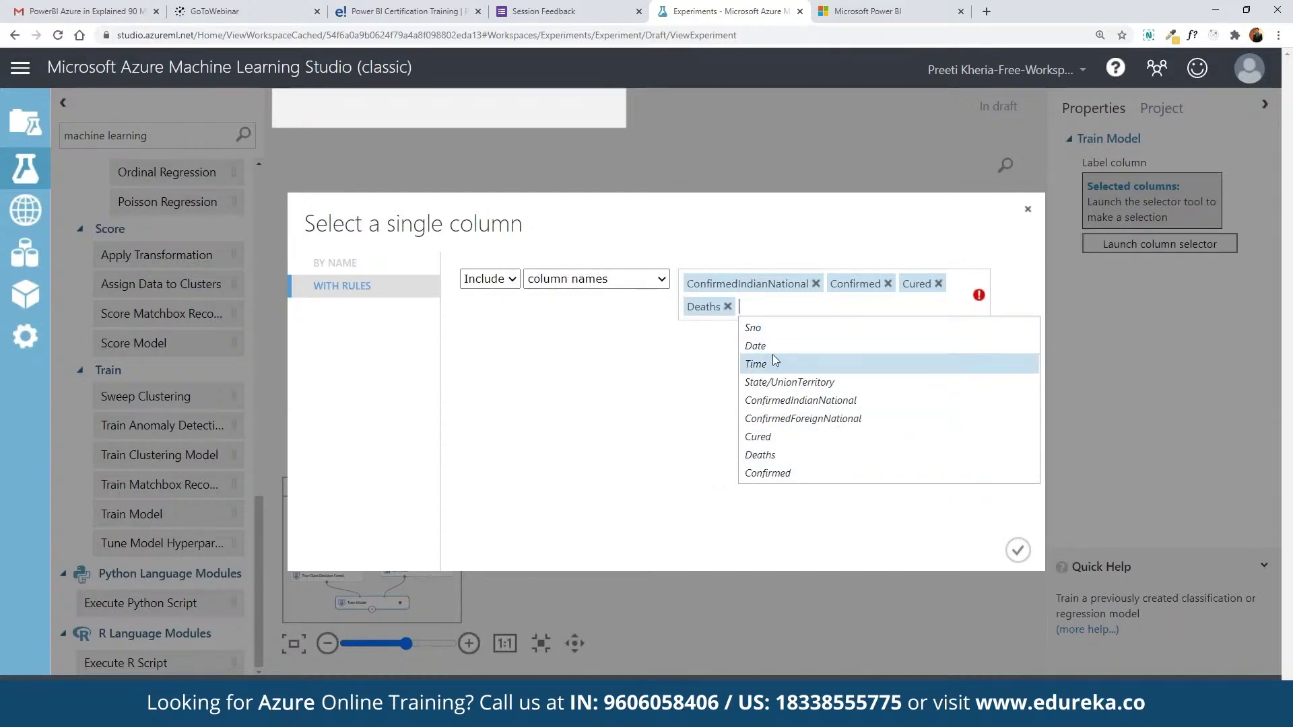
{"action": "left_click", "coordinate": [773, 363]}
{"action": "left_click", "coordinate": [814, 286]}
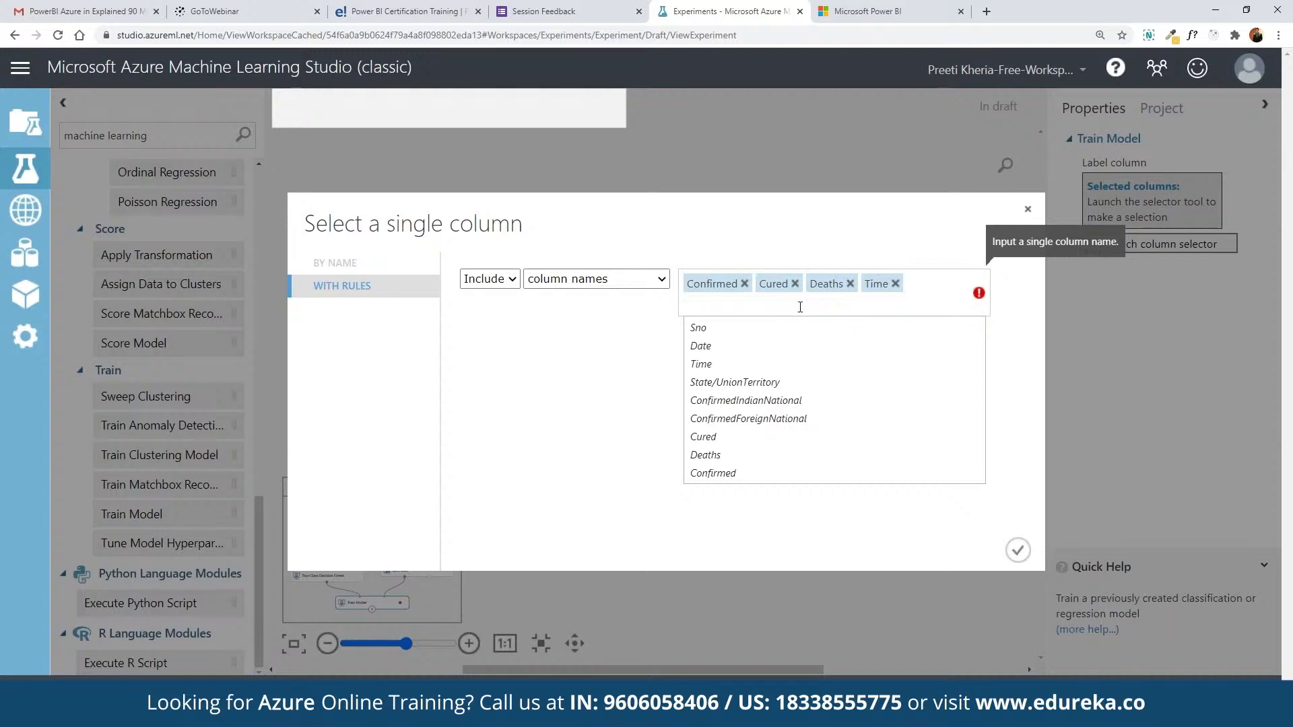
{"action": "left_click", "coordinate": [1017, 549]}
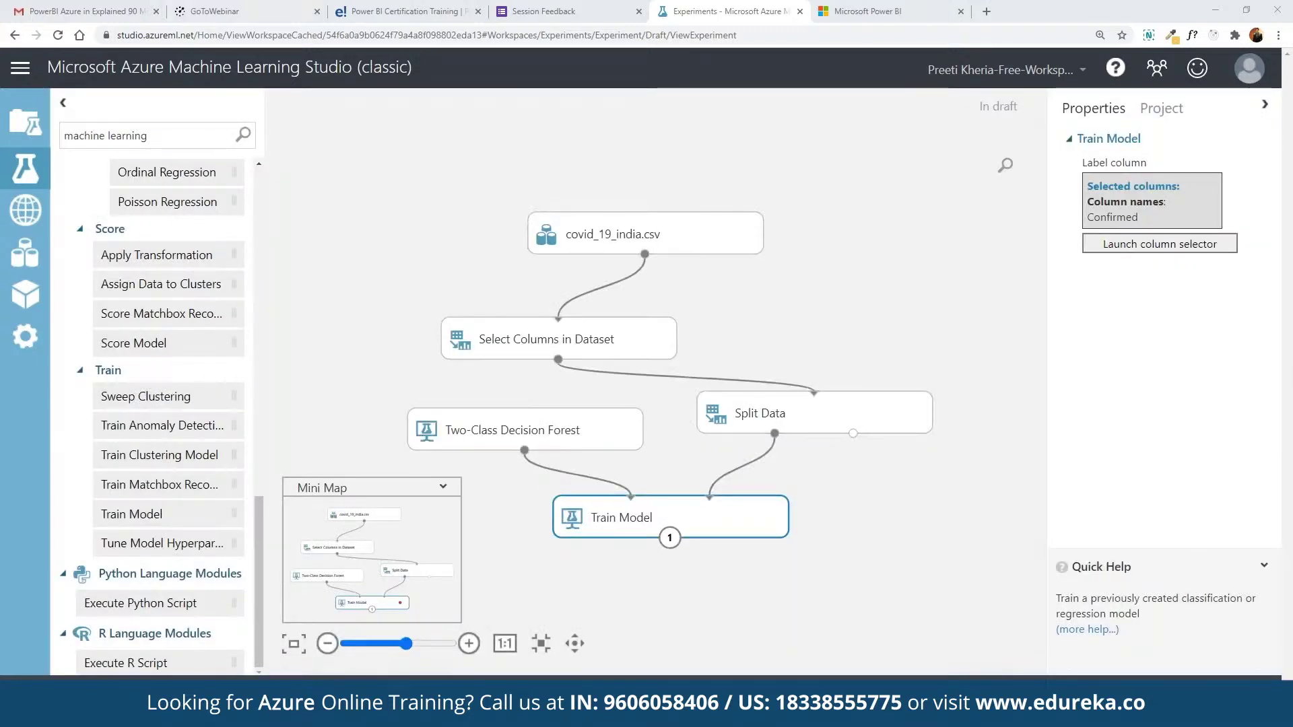
Step: Search the modules for "score mo" and place the Score Model module on the canvas below Train Model
{"action": "triple_click", "coordinate": [98, 131]}
{"action": "type", "text": "sco"}
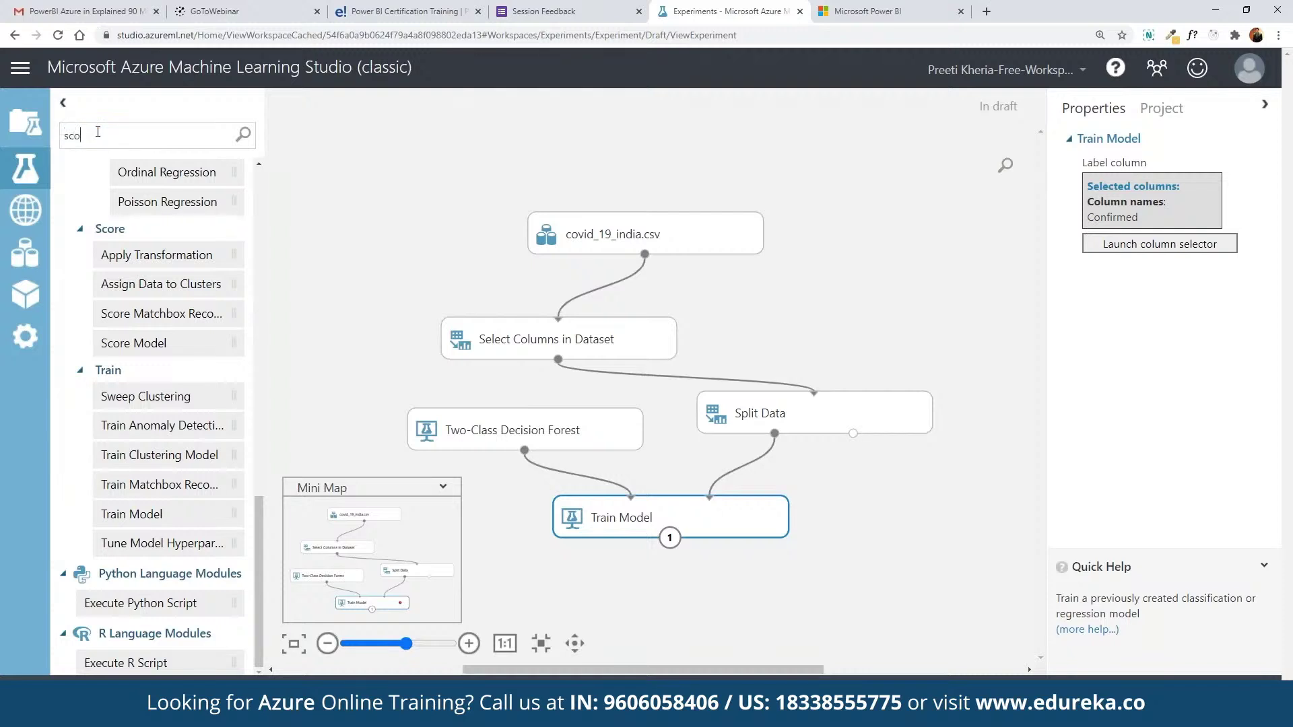
{"action": "type", "text": "re mo"}
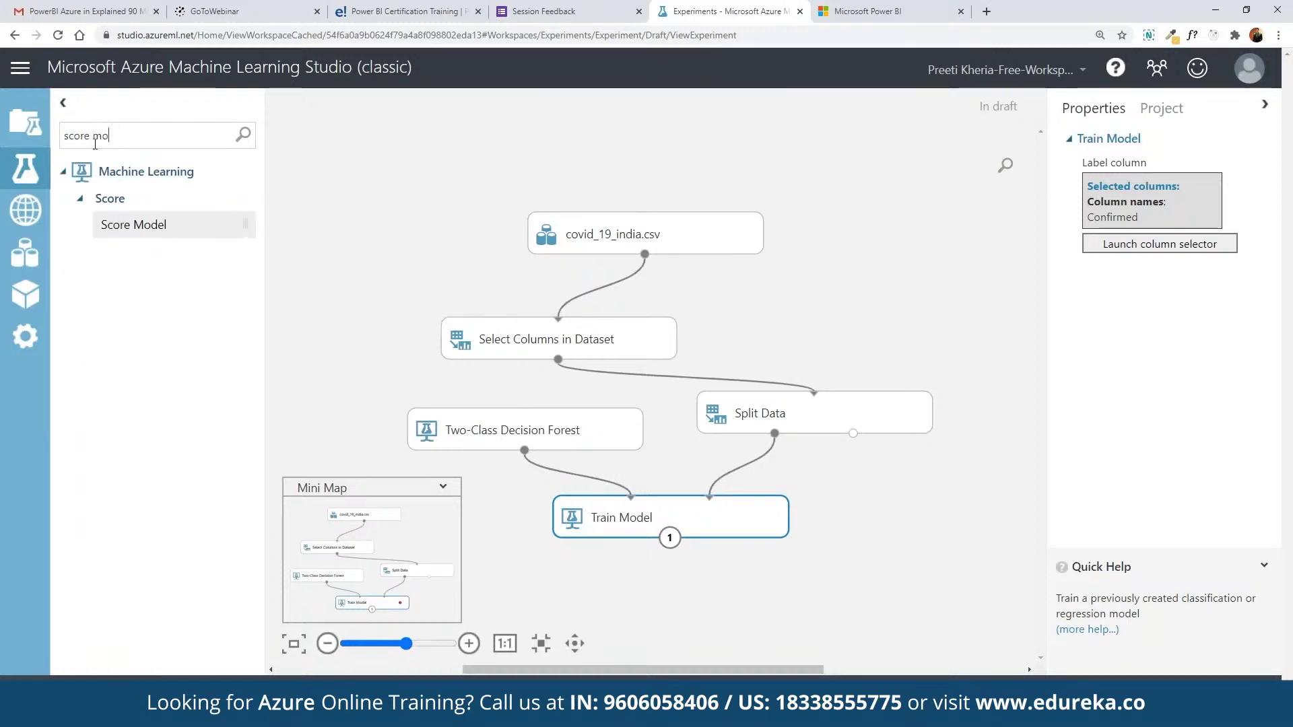
{"action": "left_click_drag", "start_coordinate": [134, 225], "coordinate": [815, 609]}
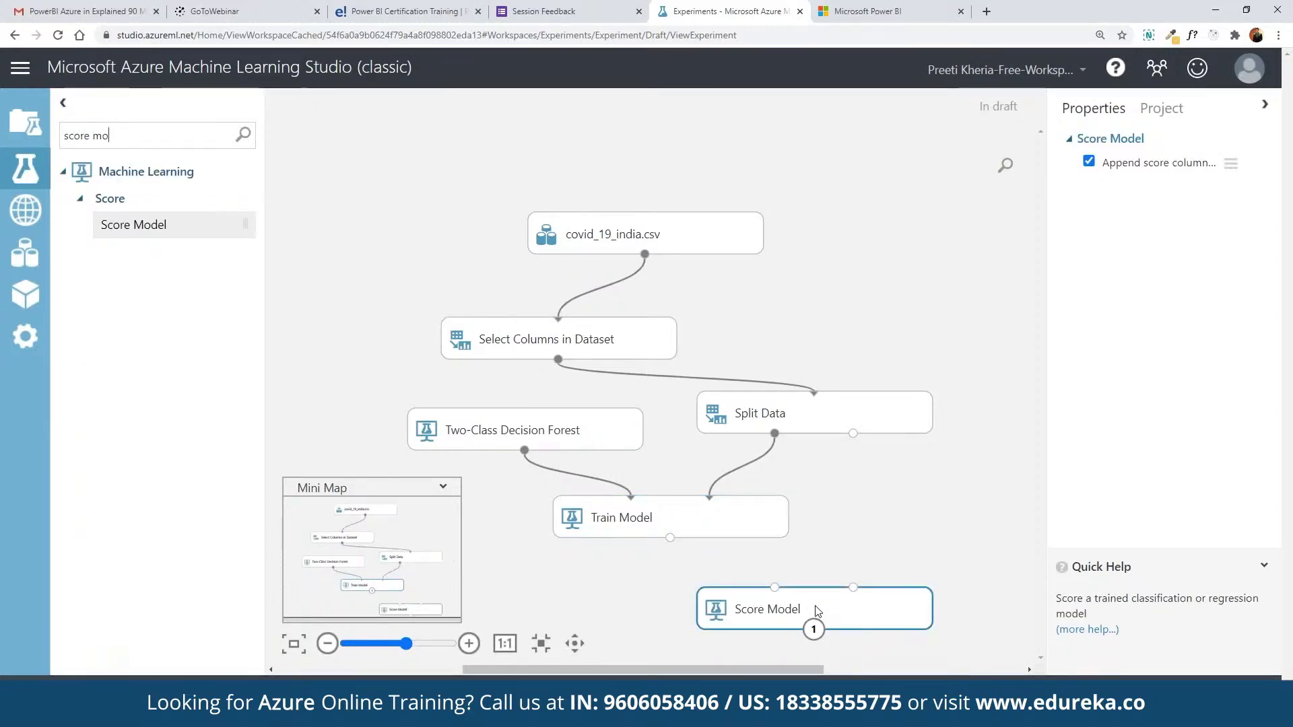
Step: Connect Split Data's second output and Train Model's output to Score Model, and run the experiment
{"action": "left_click_drag", "start_coordinate": [853, 434], "coordinate": [855, 590]}
{"action": "left_click_drag", "start_coordinate": [670, 538], "coordinate": [774, 587]}
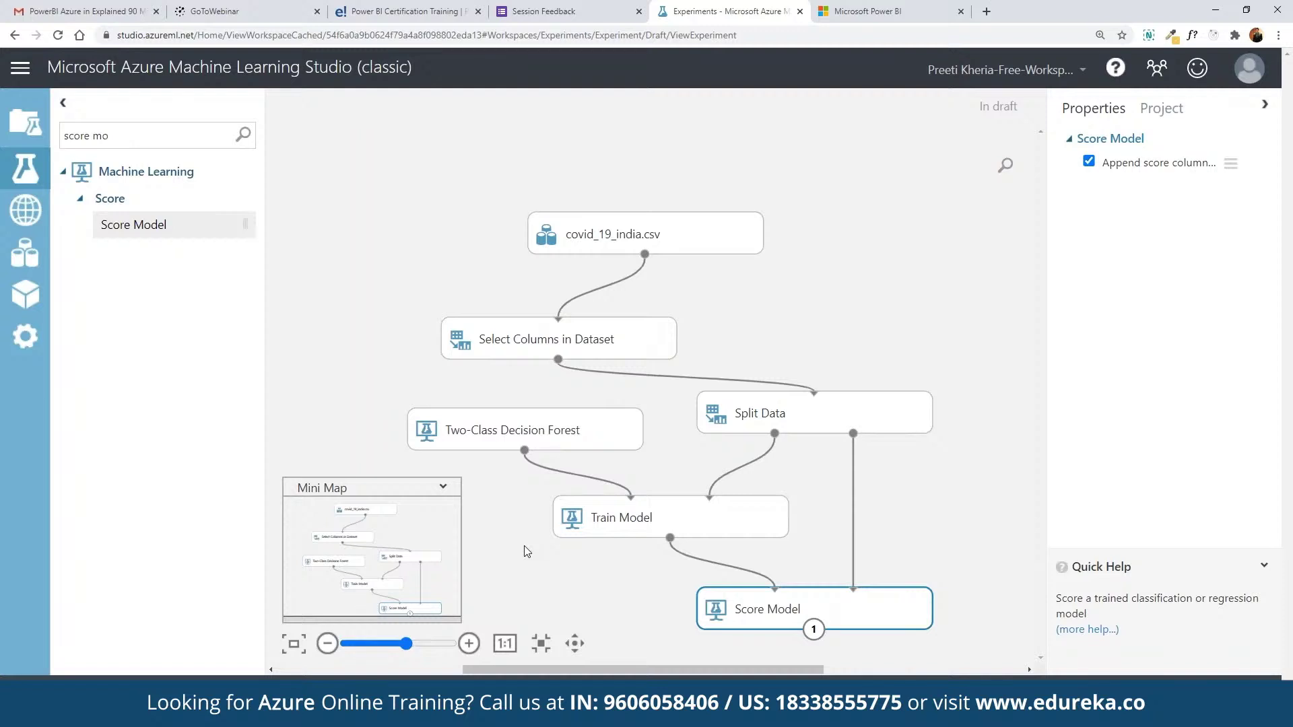
{"action": "left_click", "coordinate": [713, 698]}
{"action": "left_click", "coordinate": [705, 638]}
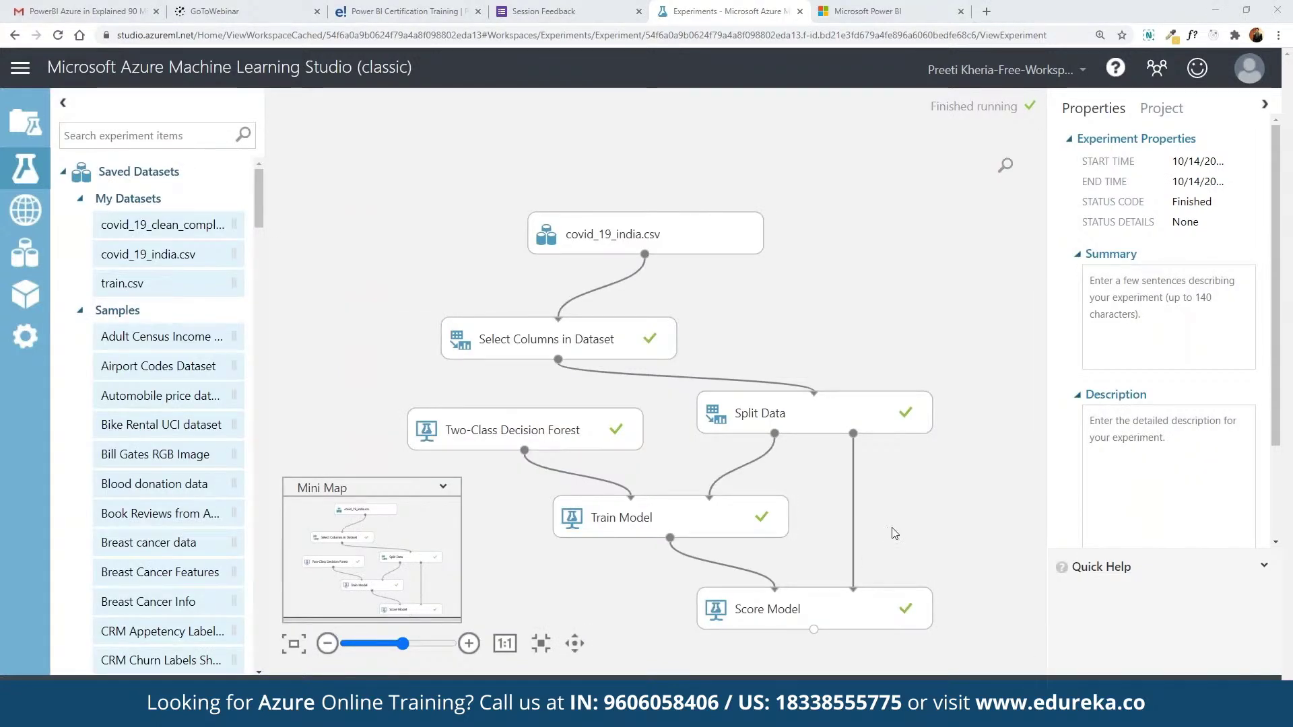
Step: Visualize Score Model's scored dataset and examine the scored labels and probabilities across its rows
{"action": "right_click", "coordinate": [822, 610]}
{"action": "mouse_move", "coordinate": [912, 575]}
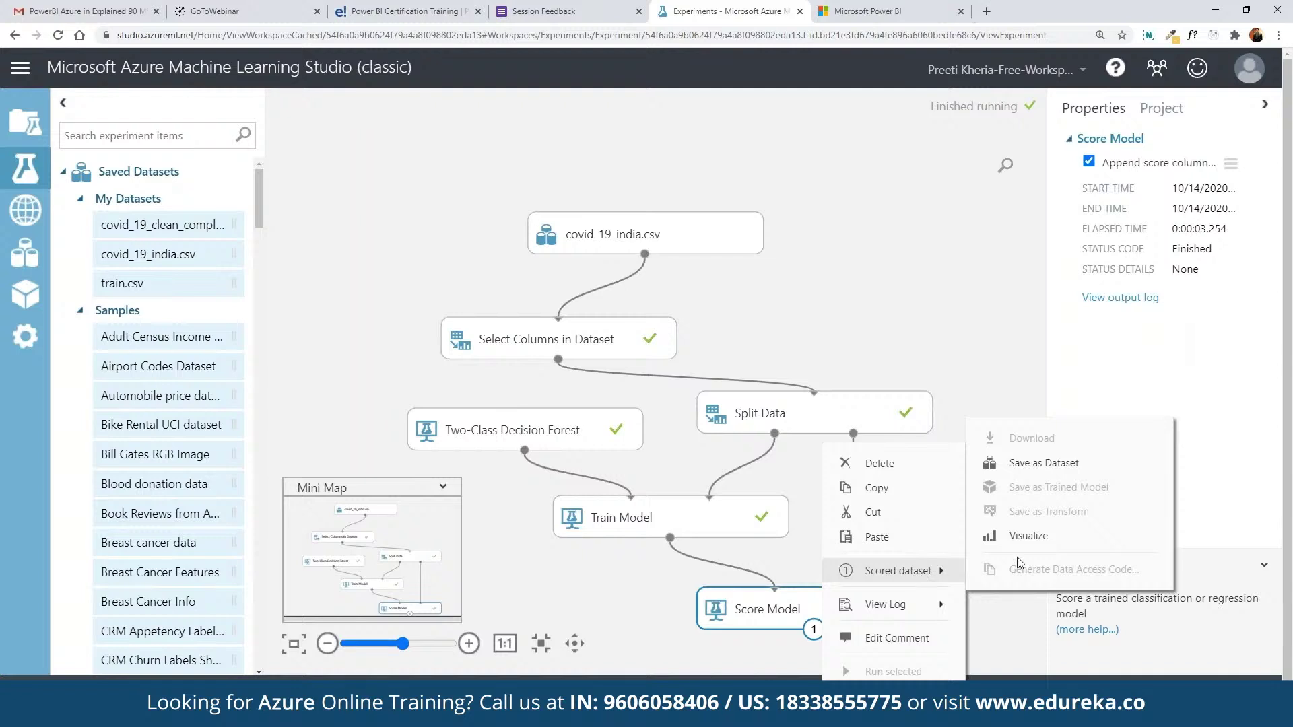
{"action": "left_click", "coordinate": [1027, 537]}
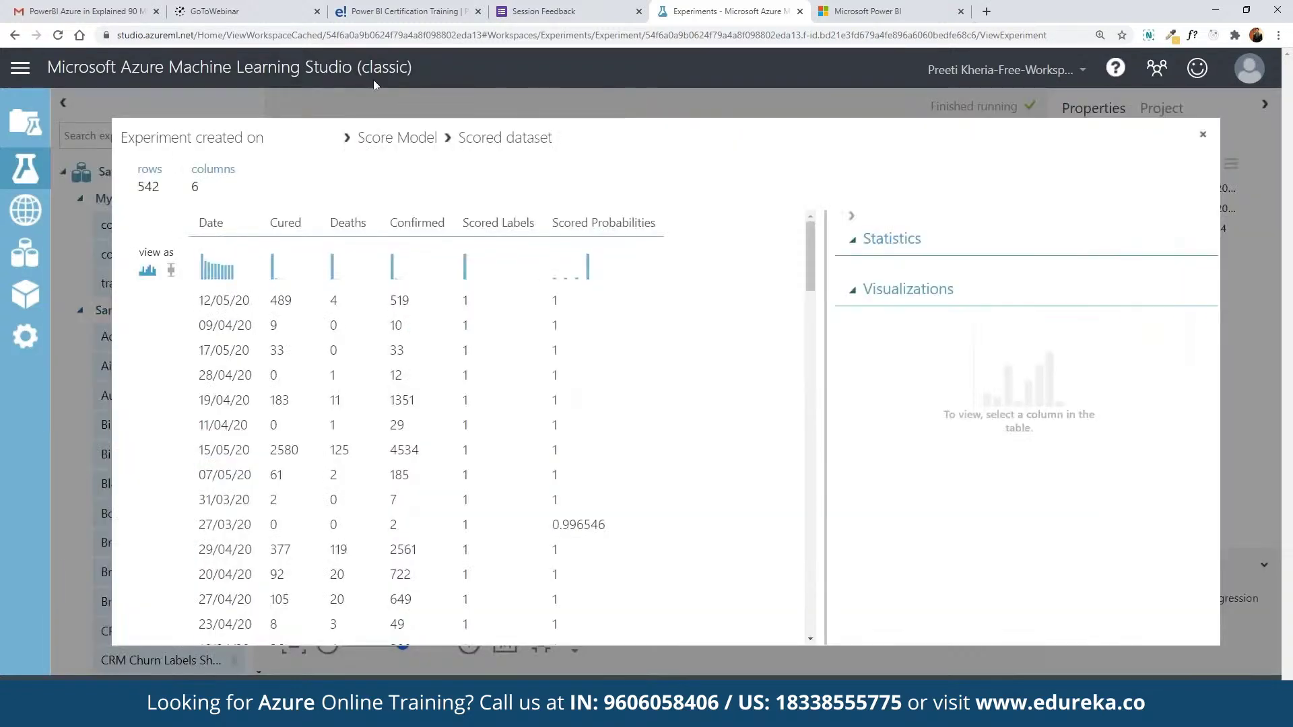
{"action": "scroll", "coordinate": [536, 338], "scroll_direction": "down", "scroll_amount": 10}
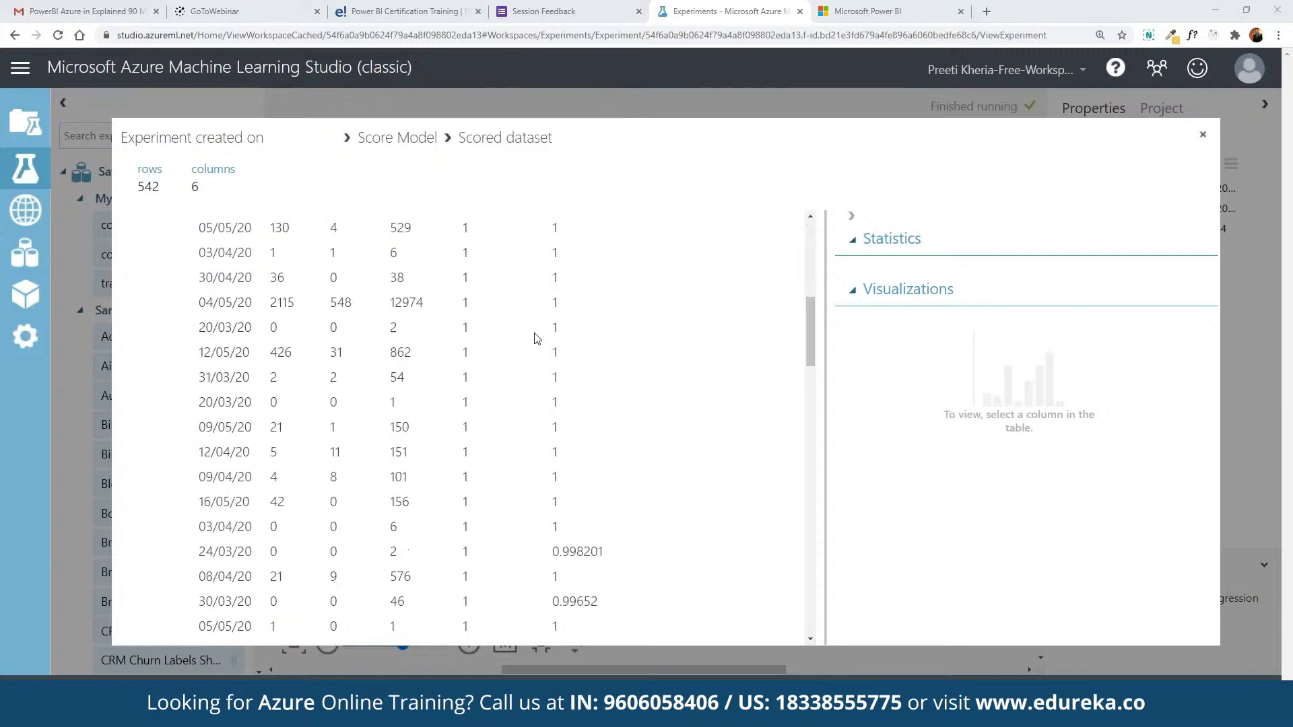
{"action": "scroll", "coordinate": [537, 338], "scroll_direction": "down", "scroll_amount": 15}
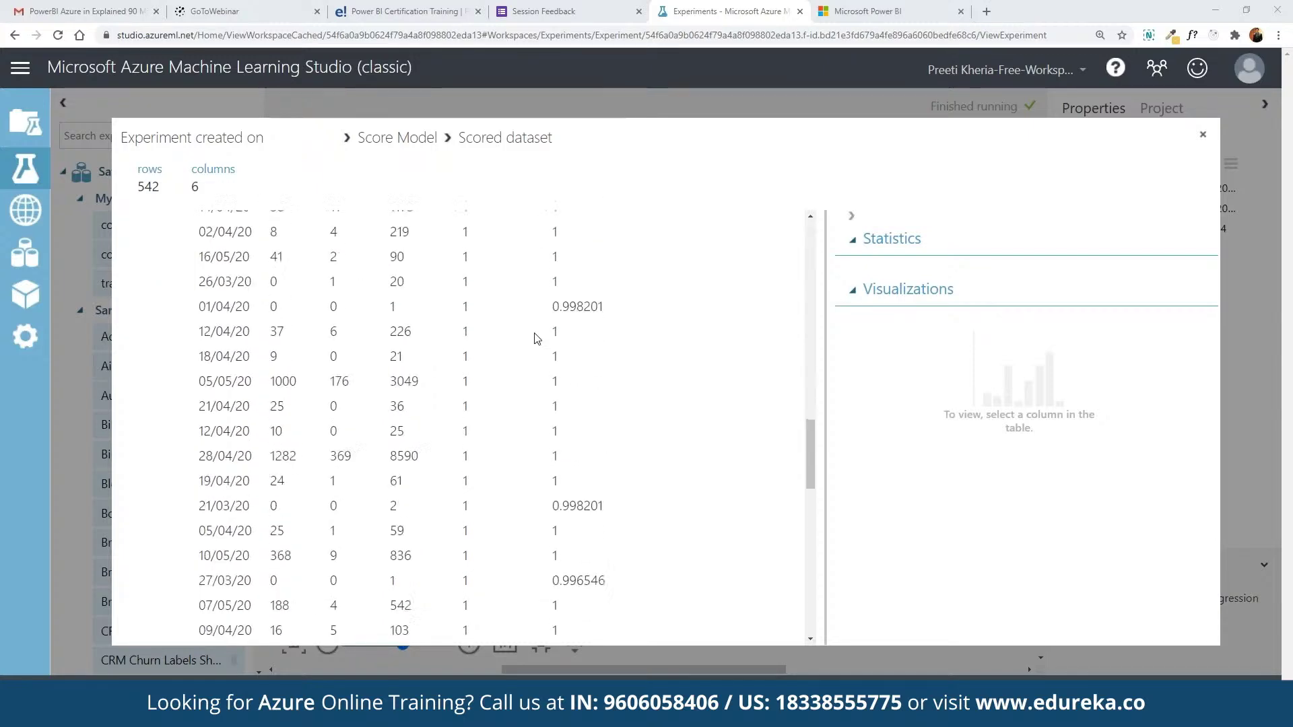
{"action": "scroll", "coordinate": [537, 338], "scroll_direction": "up", "scroll_amount": 20}
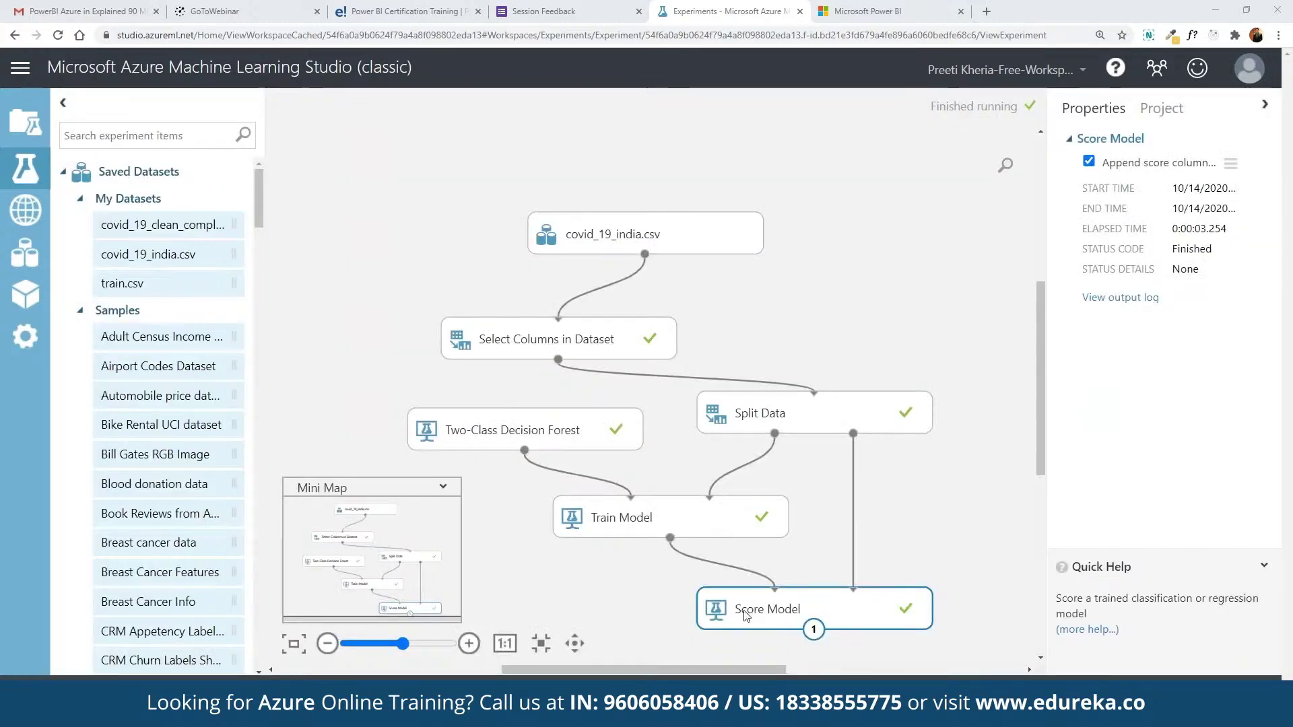
Step: Set up a predictive web service from the trained experiment
{"action": "left_click", "coordinate": [784, 699]}
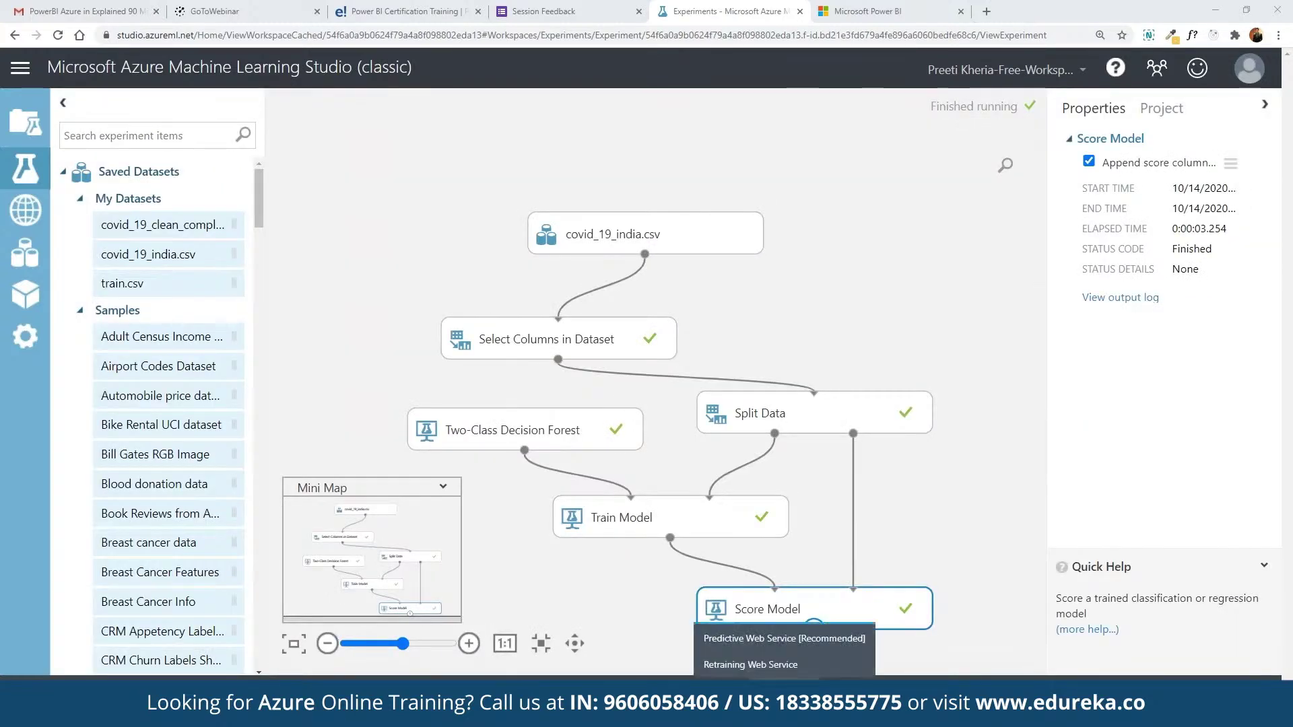
{"action": "left_click", "coordinate": [785, 640]}
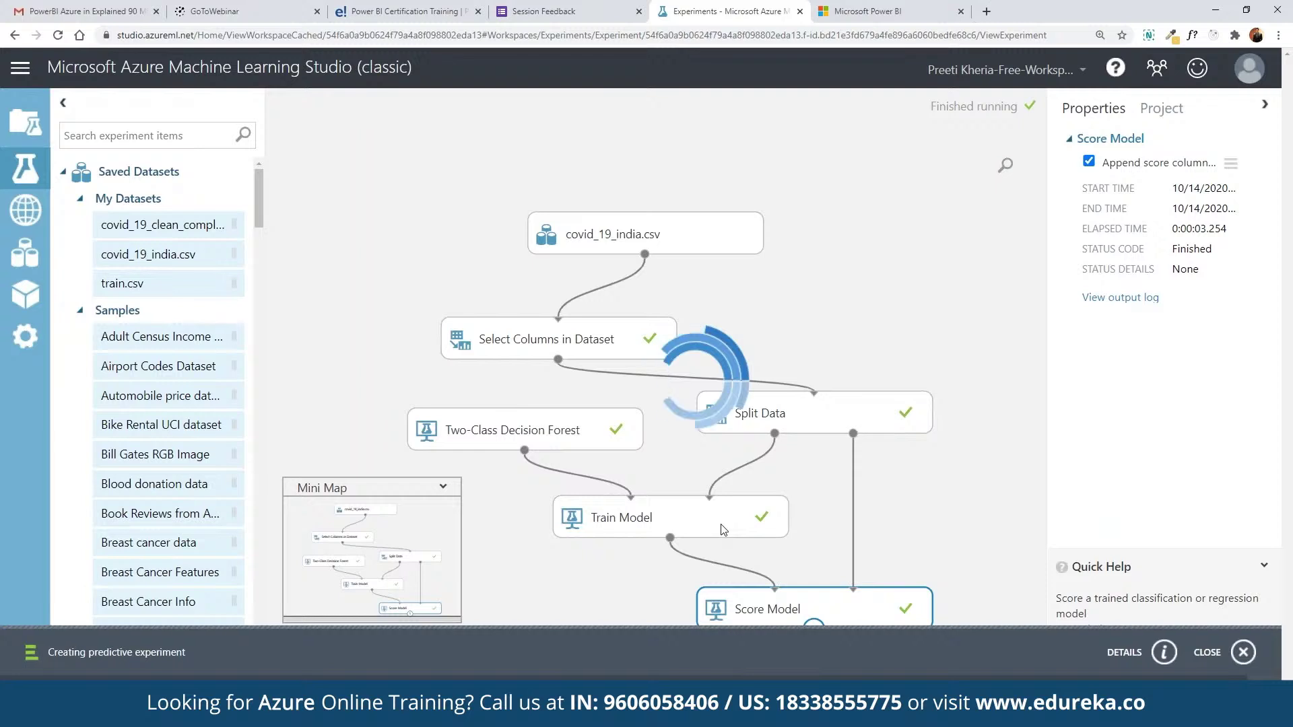